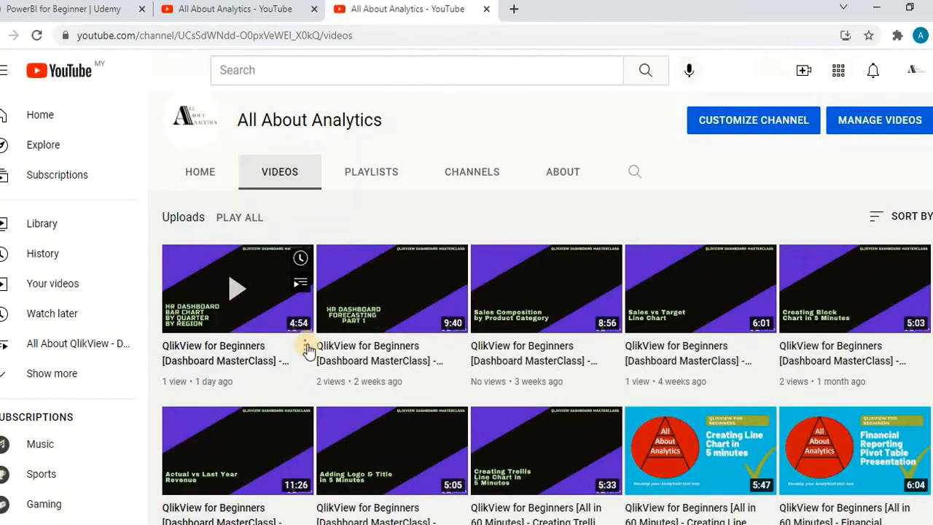
scroll(309, 348, "down", 4)
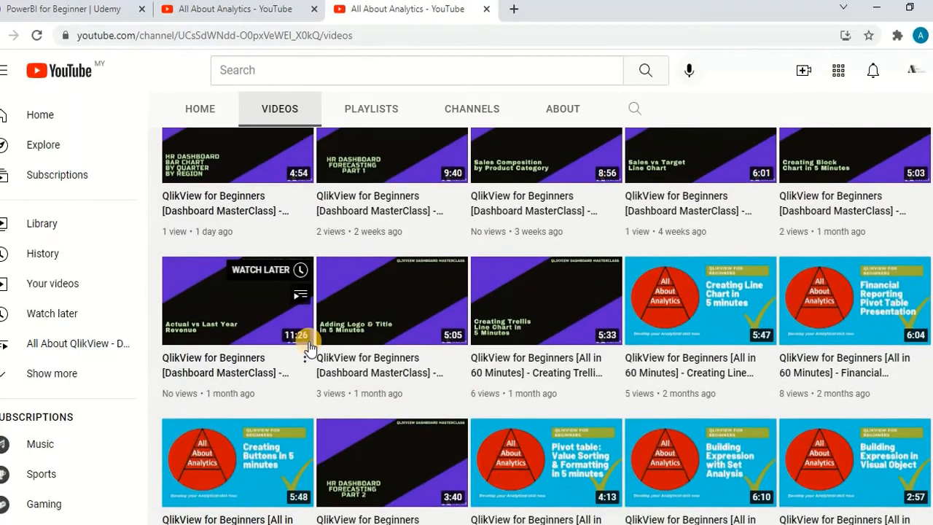
scroll(312, 348, "down", 3)
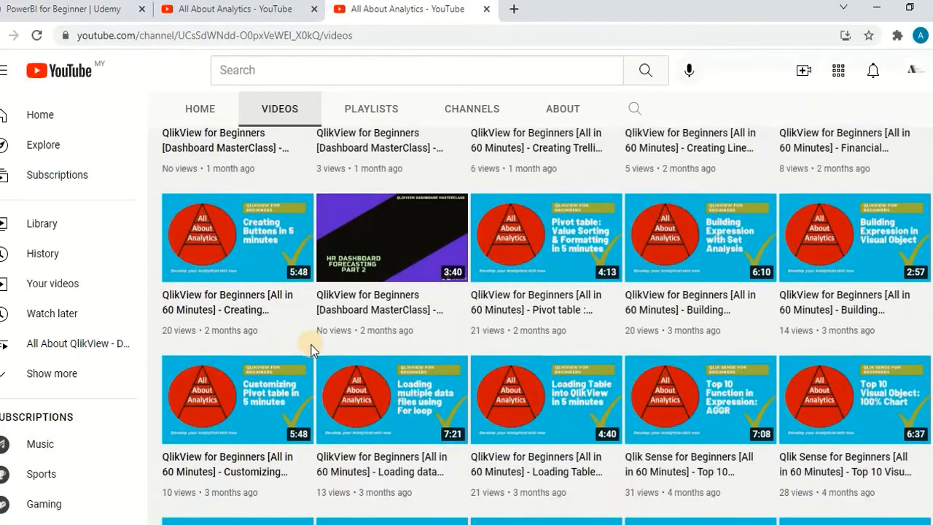
scroll(312, 351, "up", 8)
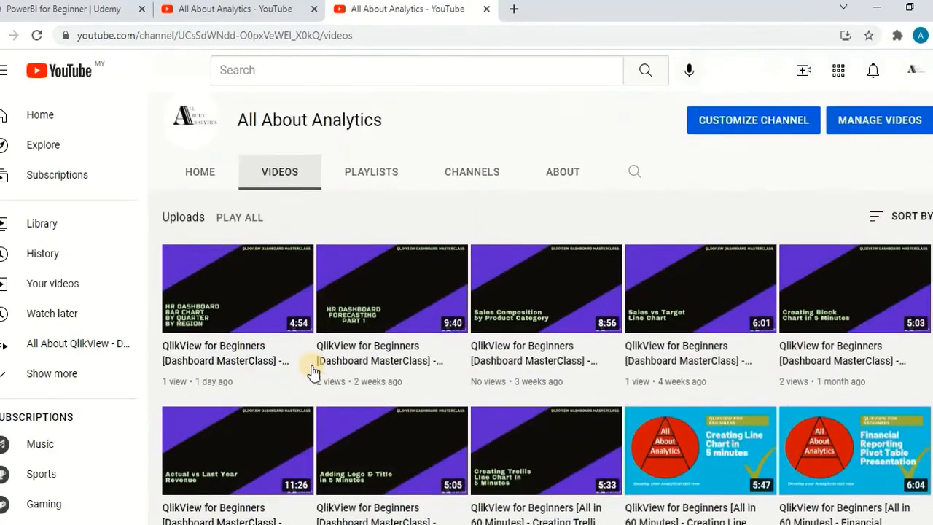
scroll(311, 372, "down", 2)
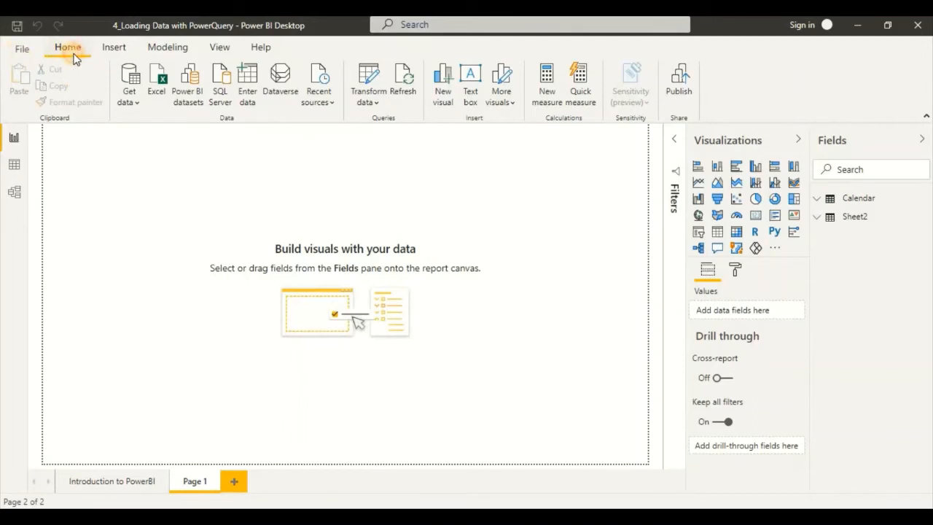
Switch to Power BI Desktop and connect to the Excel workbook Book1 in the Material folder as a data source
left_click(134, 103)
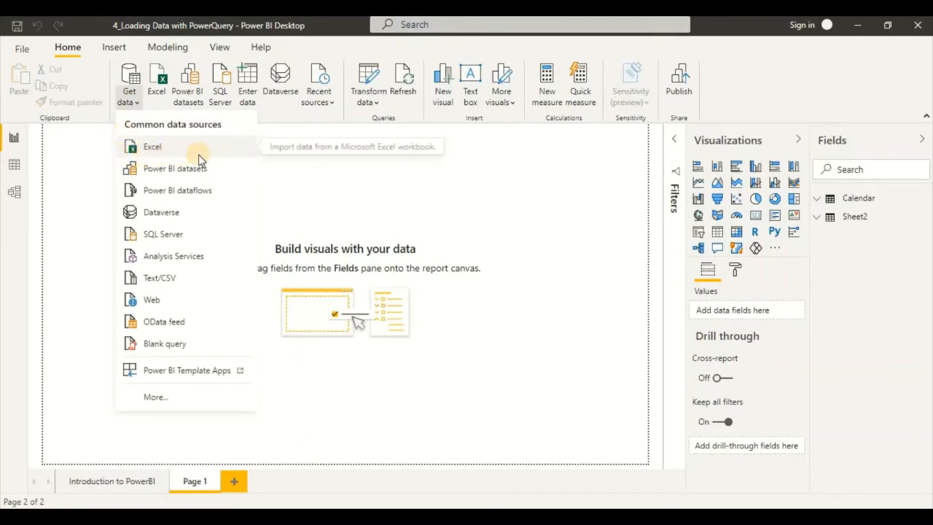
left_click(151, 147)
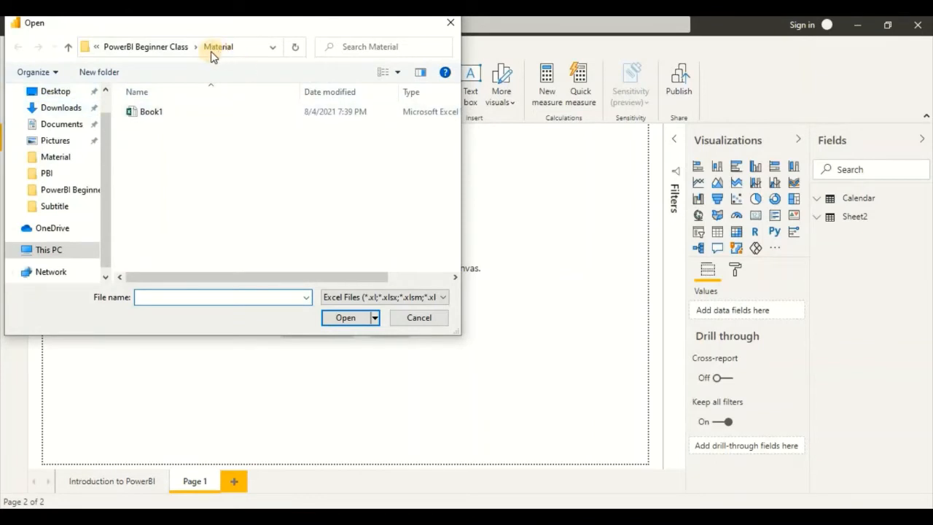
left_click(252, 53)
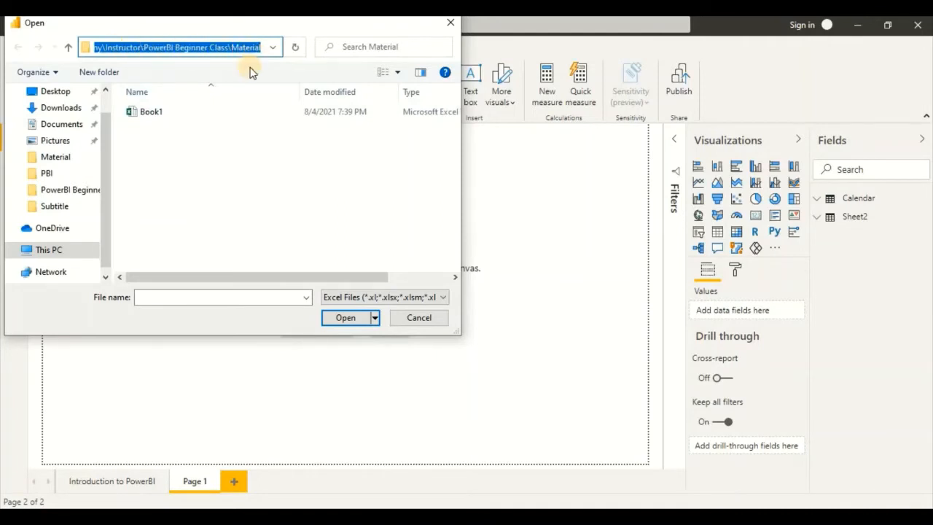
left_click(176, 115)
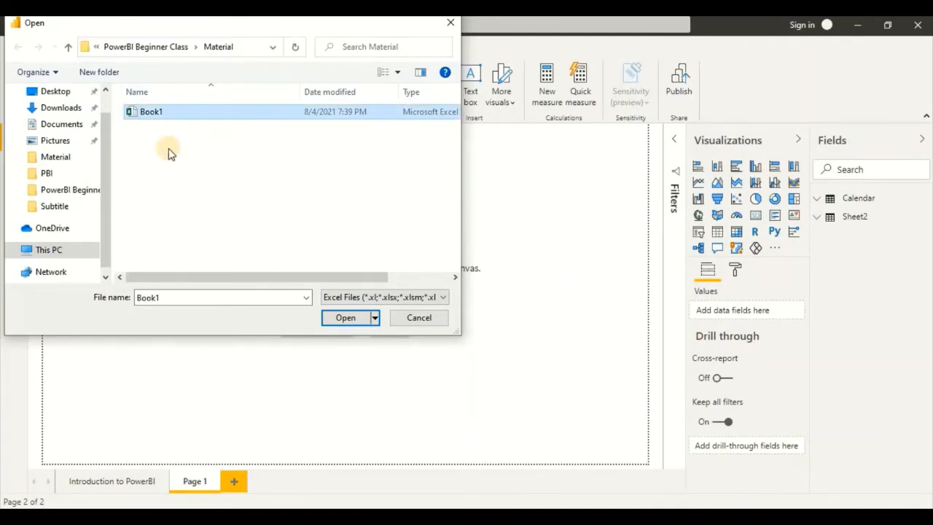
left_click(333, 319)
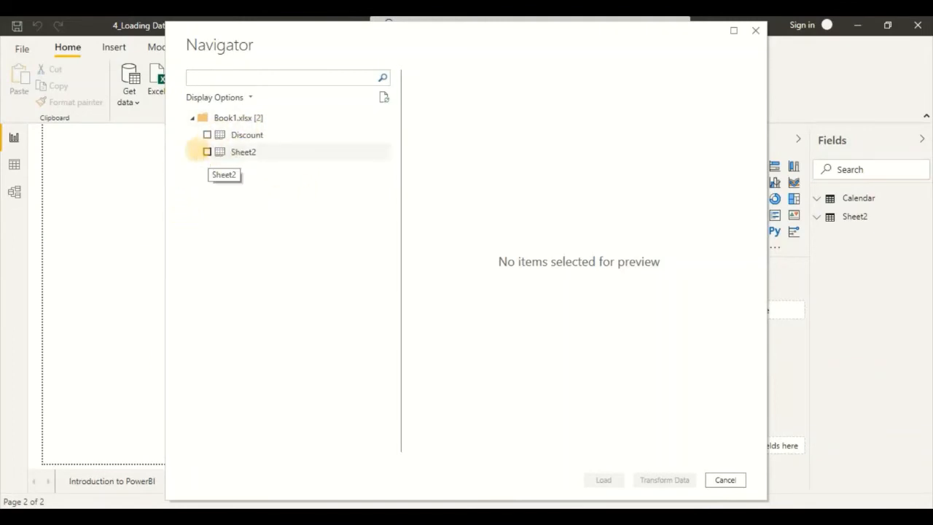
Preview Sheet2 of Book1.xlsx, load it into the report and refresh the data
left_click(207, 153)
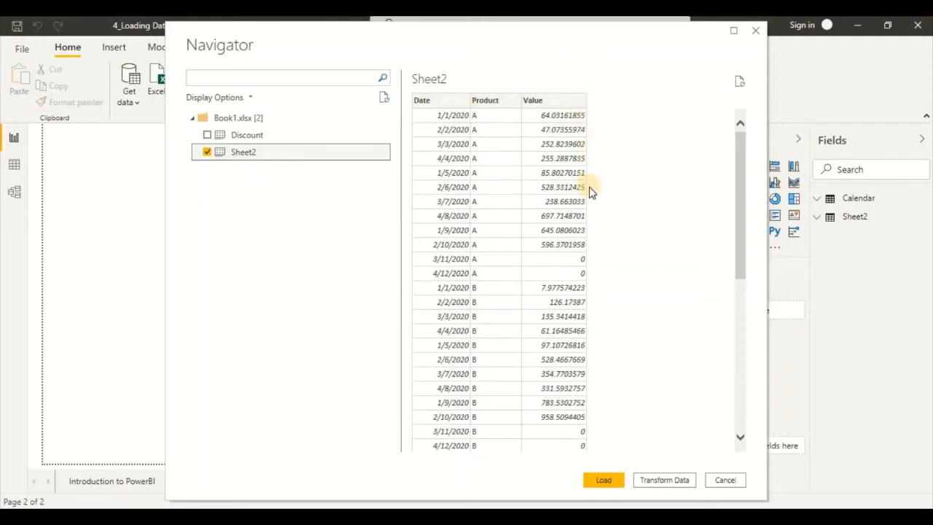
scroll(591, 192, "down", 8)
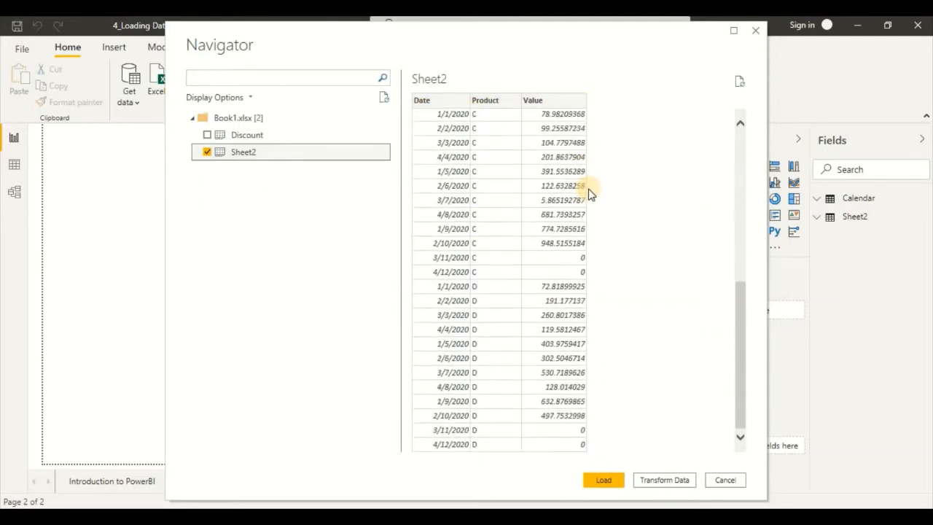
scroll(591, 192, "up", 8)
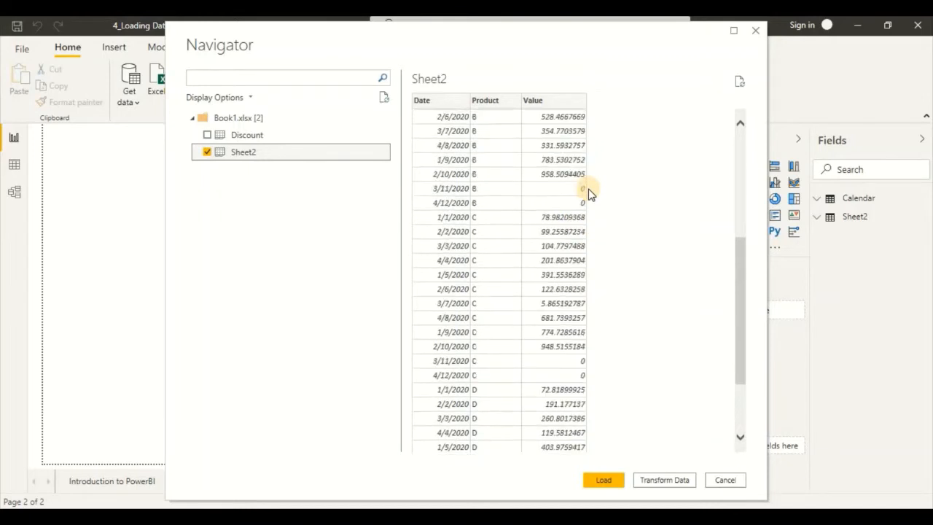
left_click(605, 480)
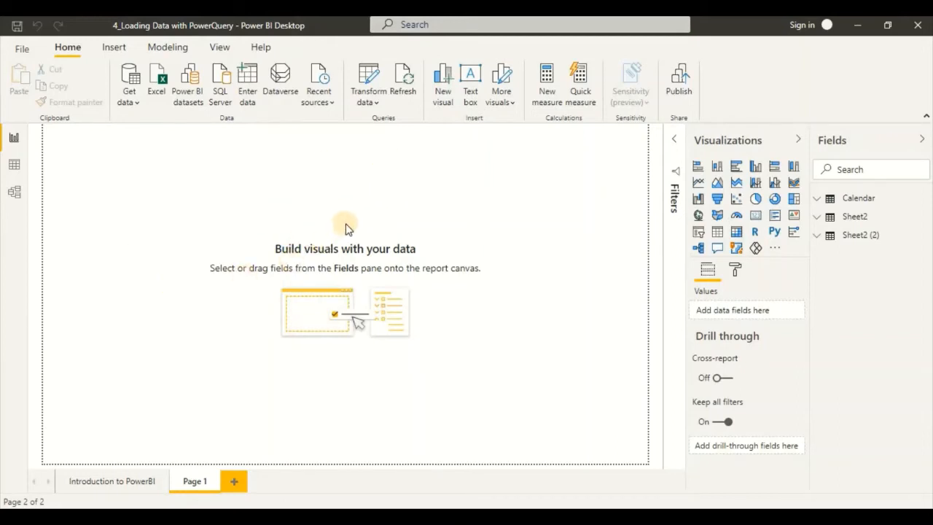
left_click(405, 84)
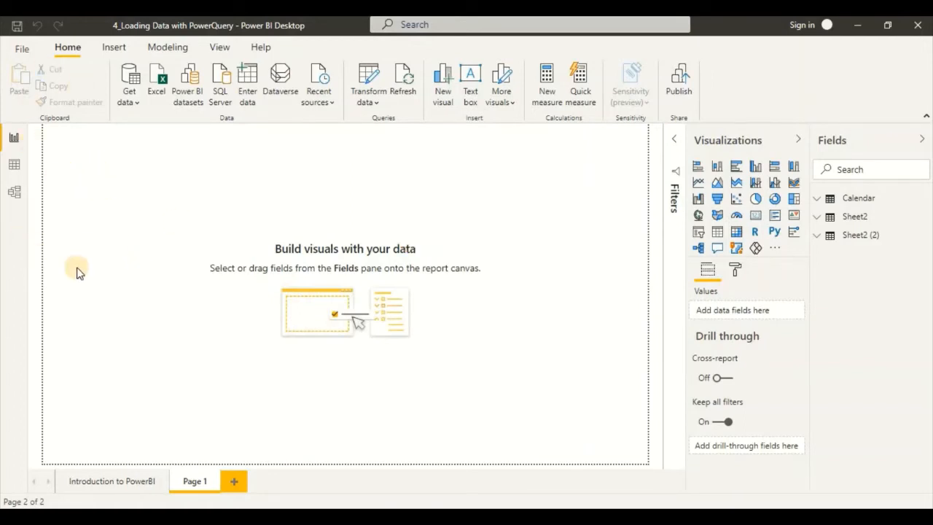
View the rows of the table Sheet2 (2) in Data view and delete that table from the model
left_click(18, 170)
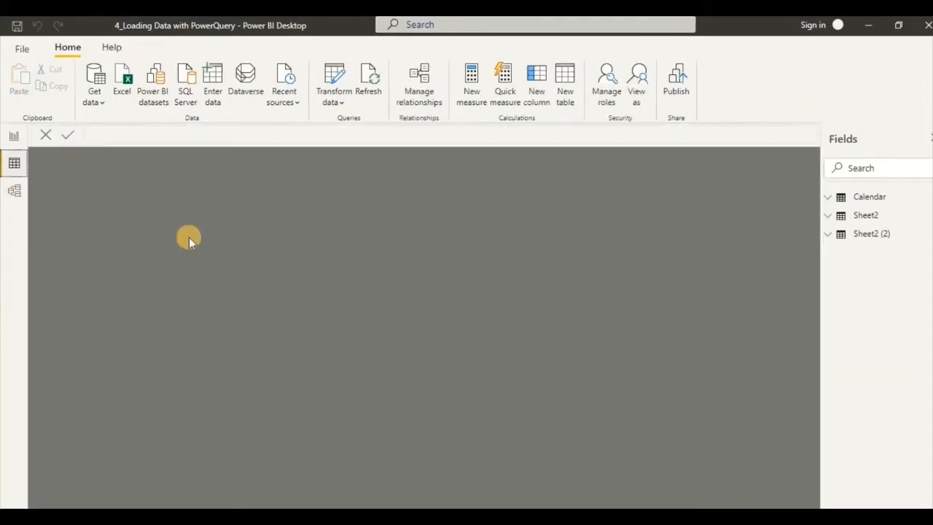
left_click(850, 233)
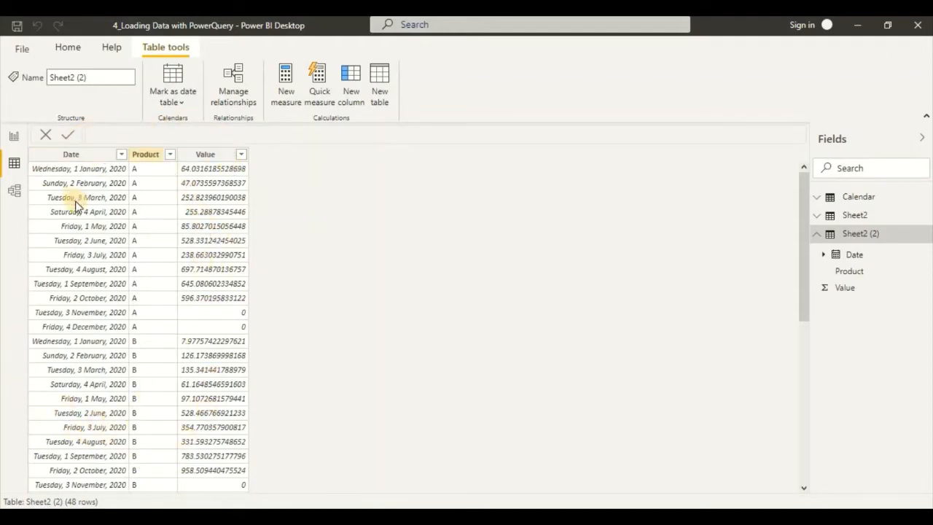
right_click(851, 242)
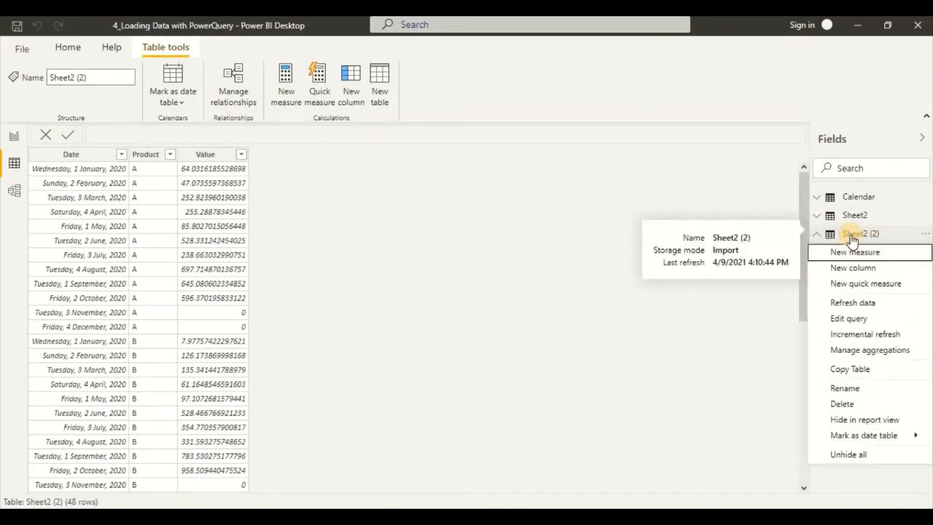
left_click(848, 403)
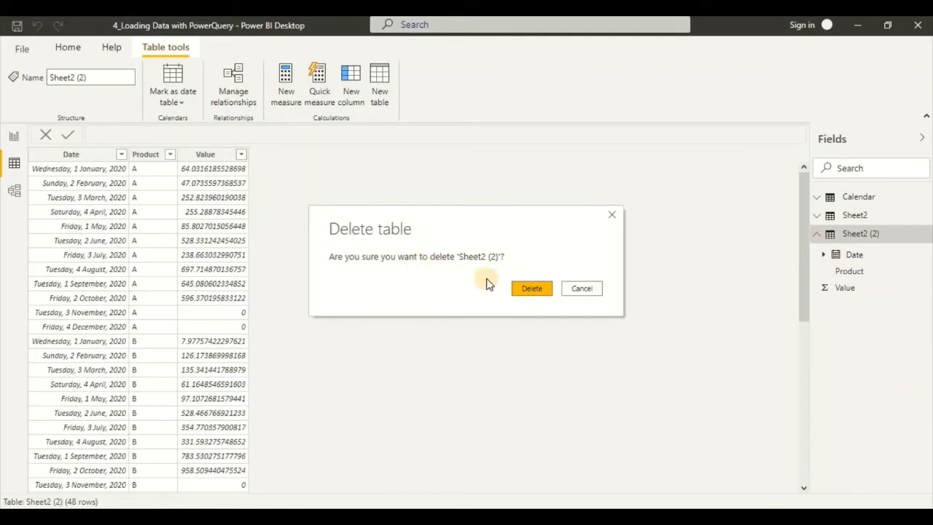
left_click(532, 290)
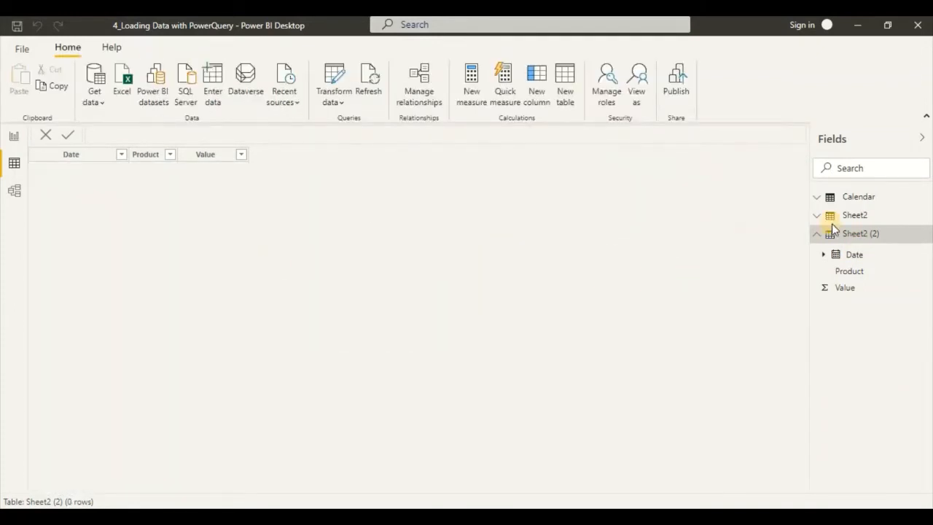
Look through the rows of the Sheet2 and Calendar tables in Data view
left_click(860, 218)
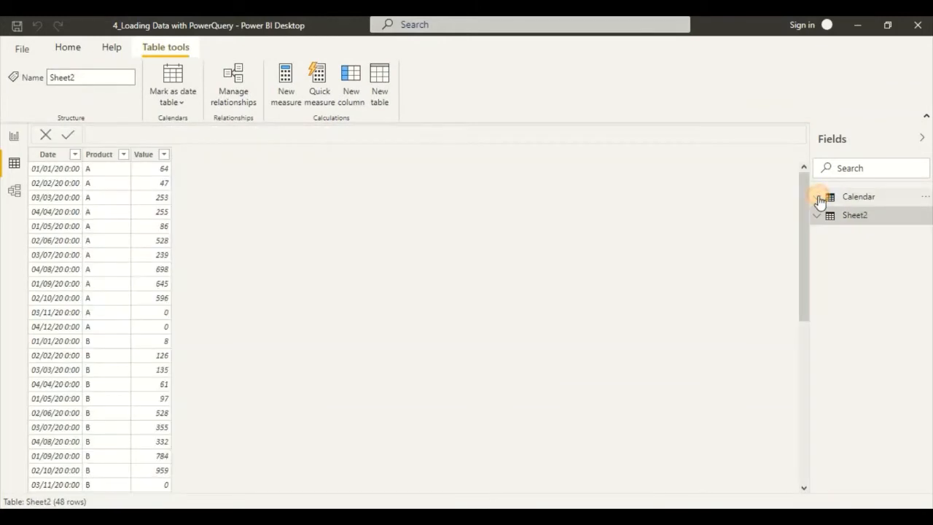
left_click(858, 195)
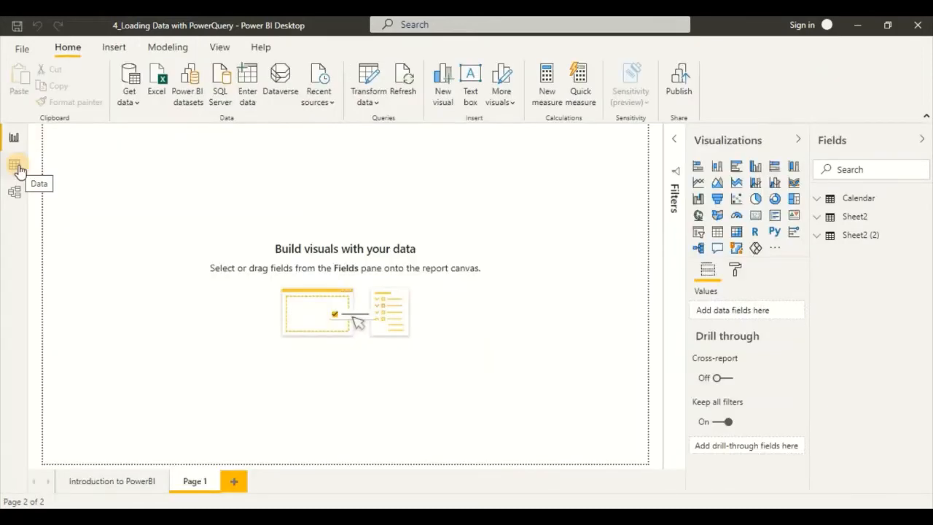
left_click(16, 167)
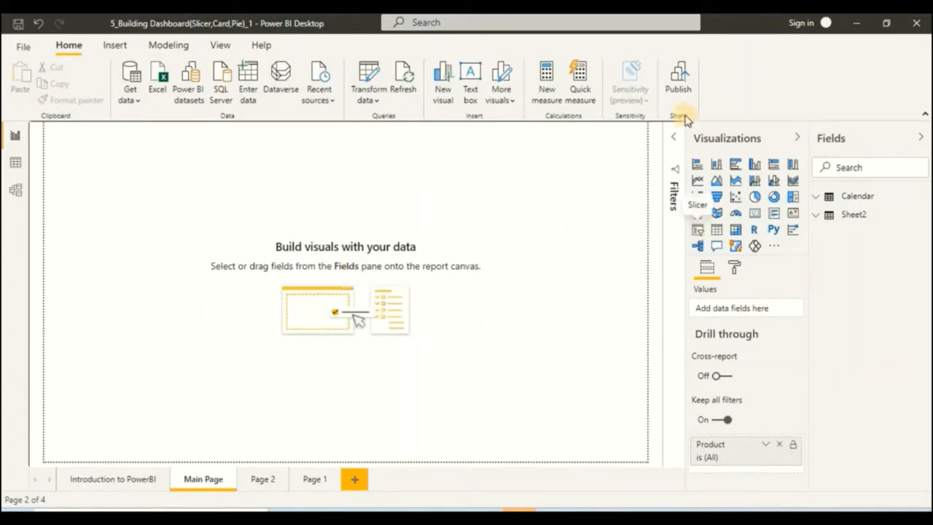
Add a slicer for Sheet2's Product field to the Main Page and shrink it to fit its product list
left_click(698, 232)
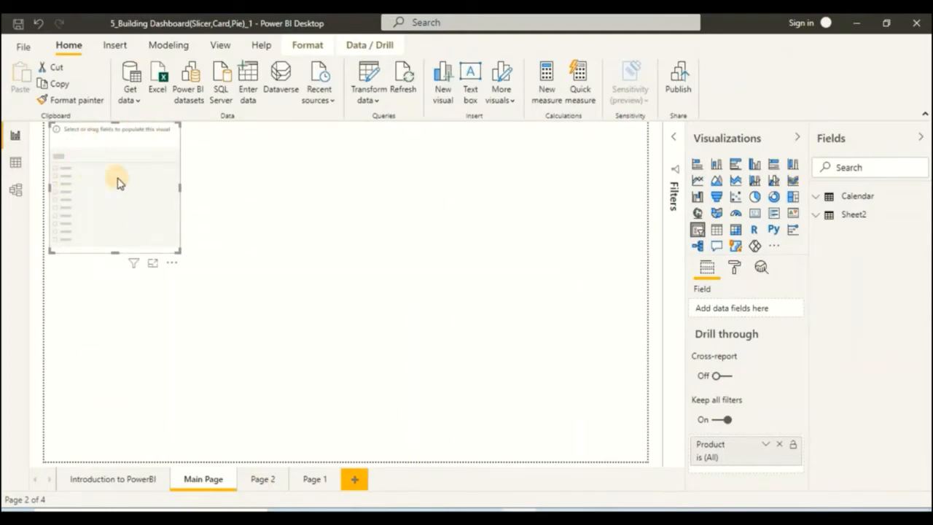
left_click(820, 217)
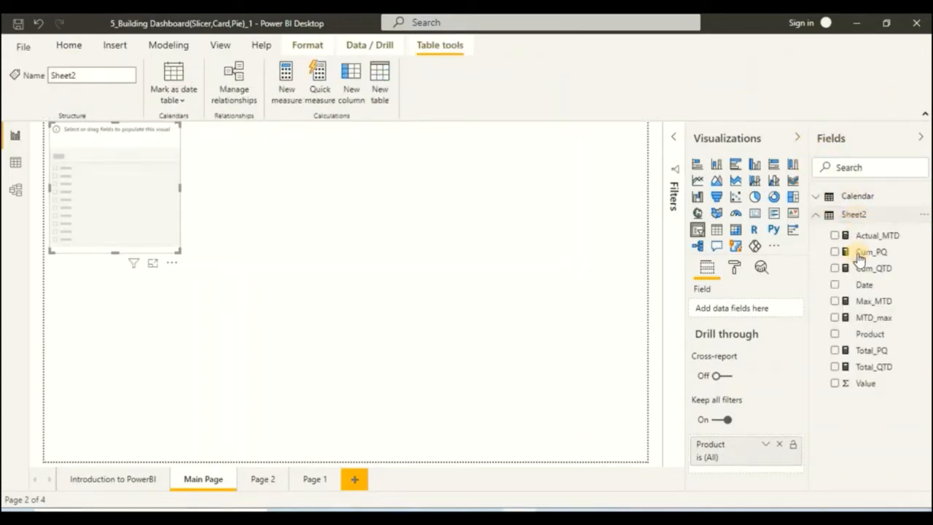
left_click(832, 333)
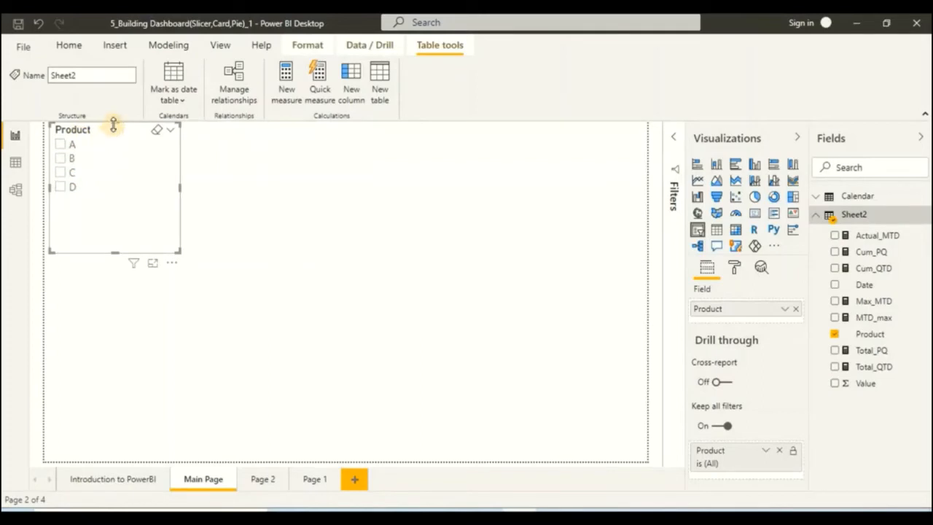
left_click_drag(177, 248, 156, 211)
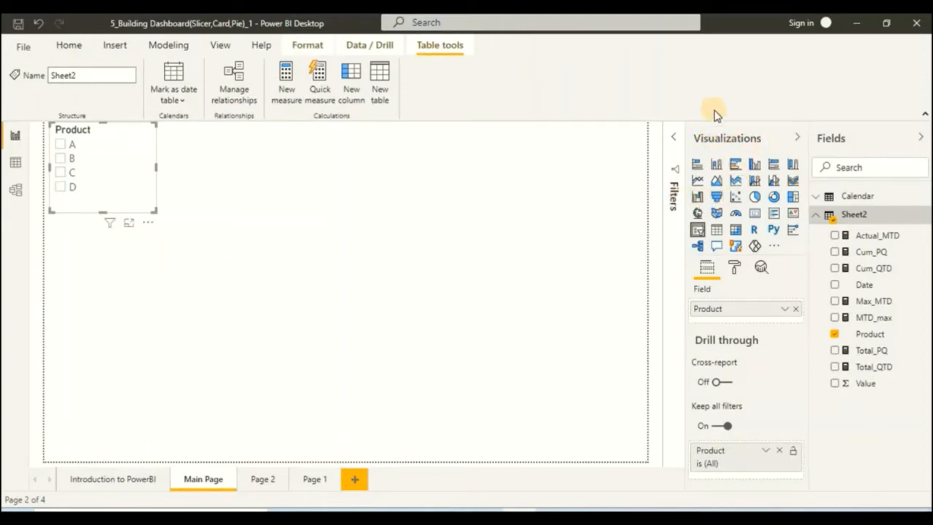
Add a separate card visual showing Sheet2's Value field and place it beside the Product slicer at the page's upper edge
left_click(754, 213)
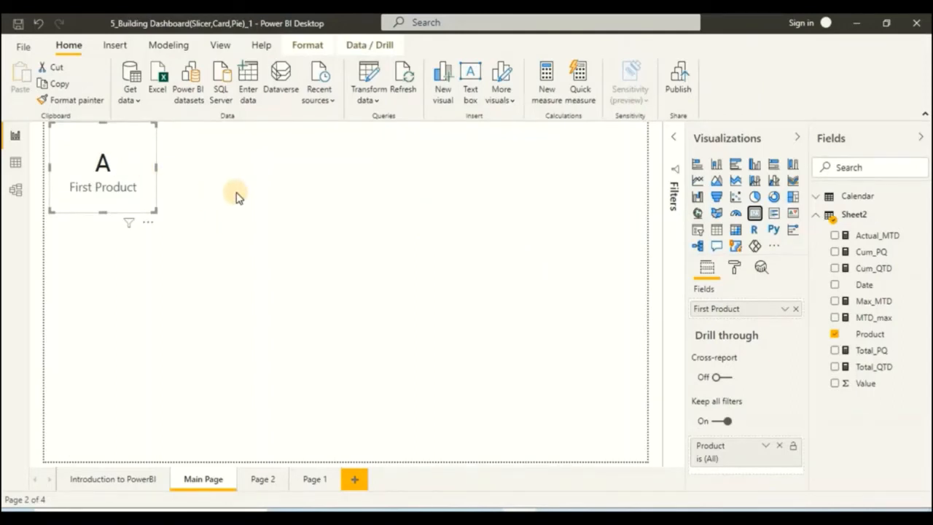
key("ctrl+z")
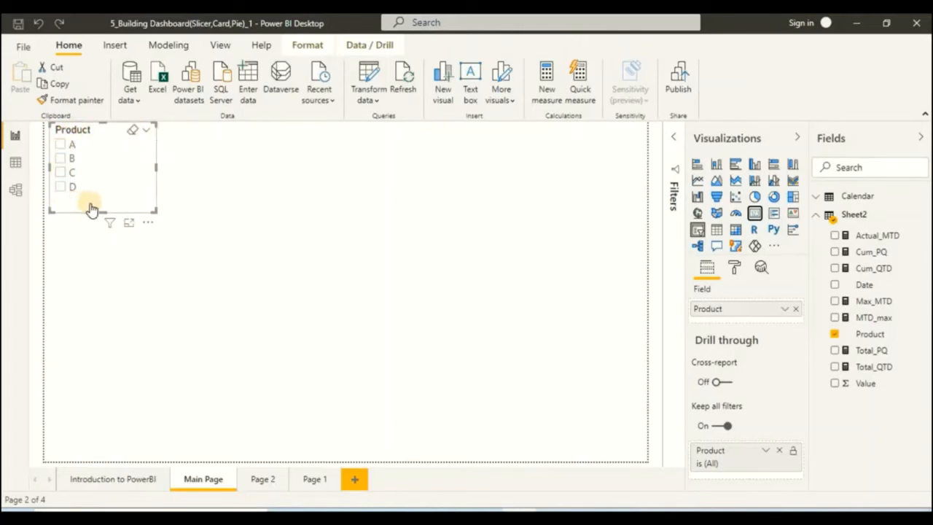
left_click(212, 169)
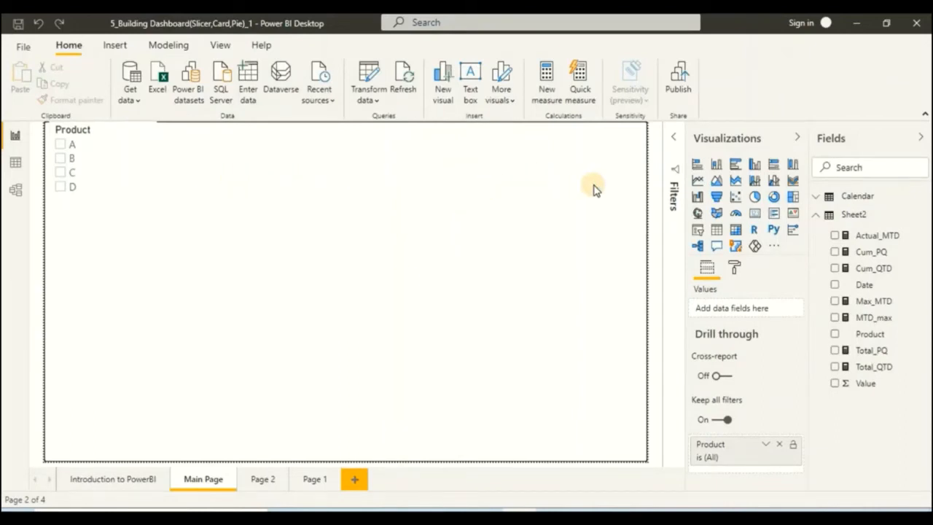
left_click(754, 214)
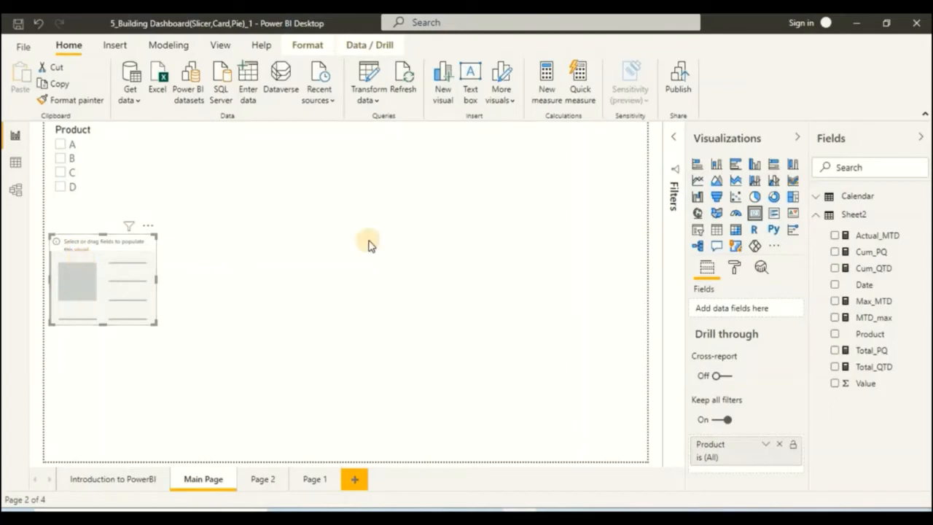
left_click(835, 384)
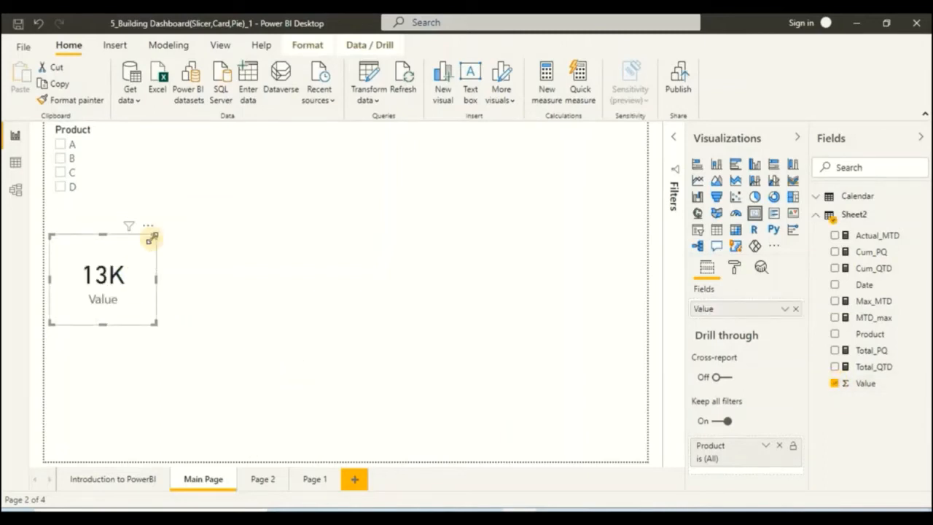
left_click_drag(151, 237, 237, 127)
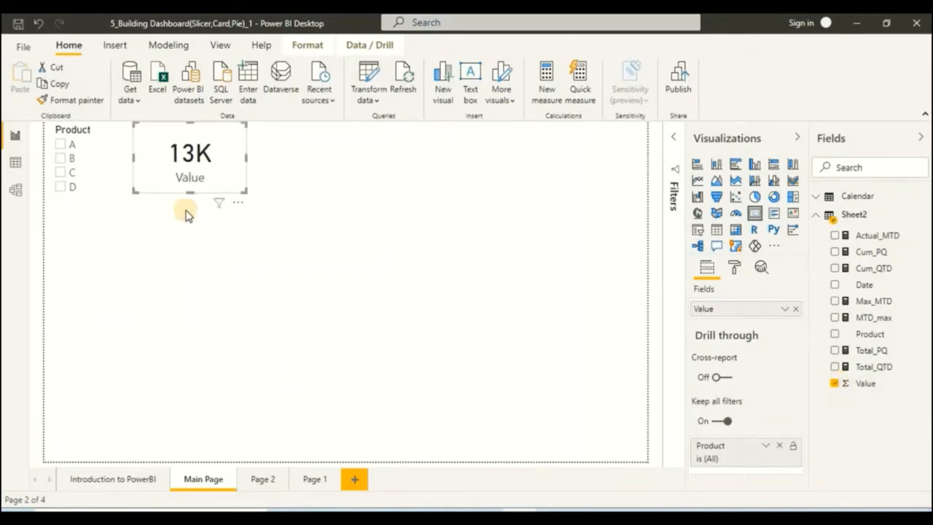
Turn on the title of the Value card in its formatting options
left_click(214, 145)
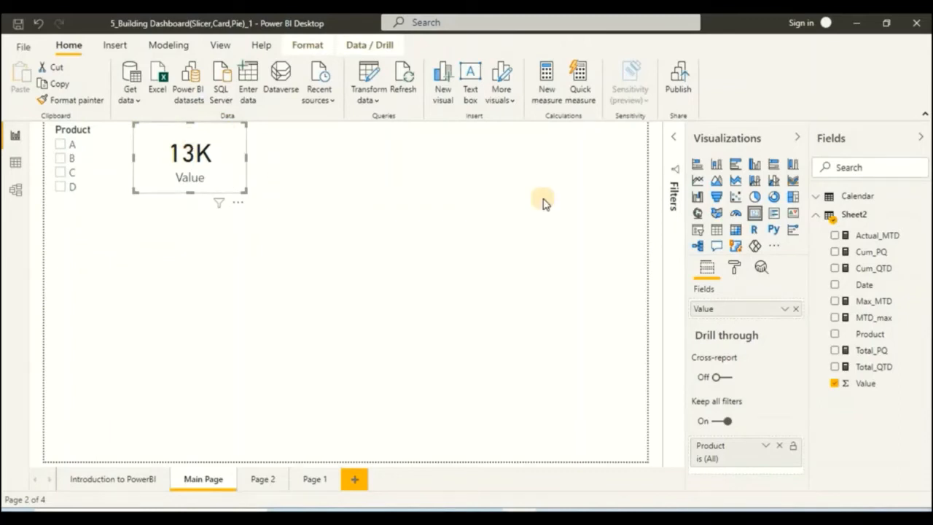
left_click(733, 276)
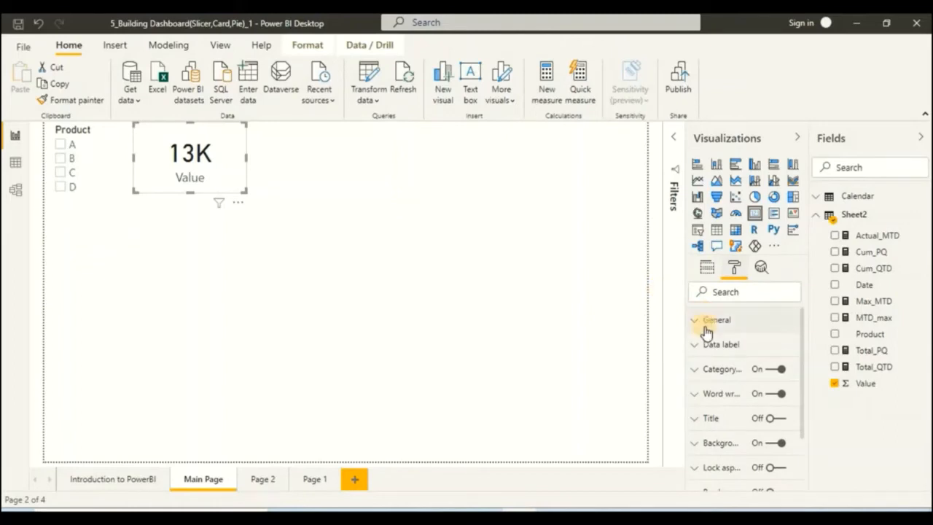
left_click(773, 420)
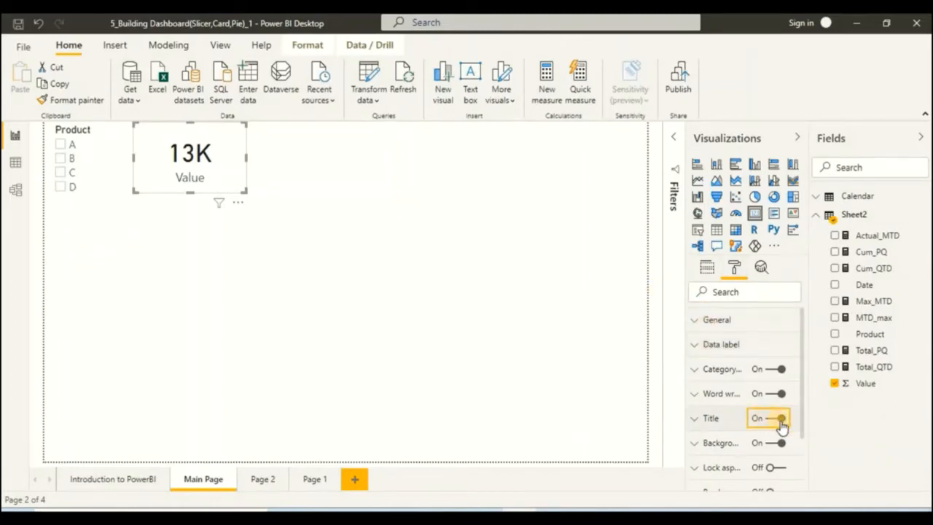
Set the Value card's title text to "Total Sales" and centre the title
left_click(715, 418)
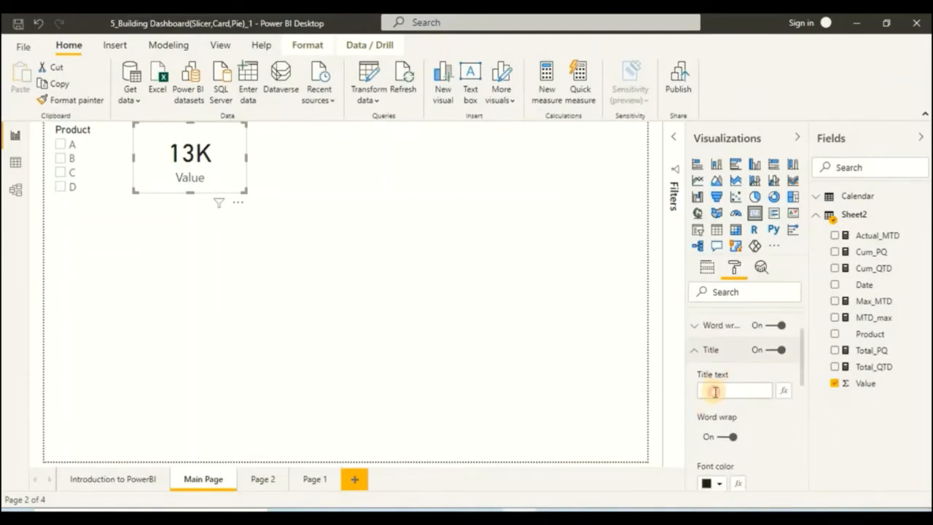
left_click(715, 392)
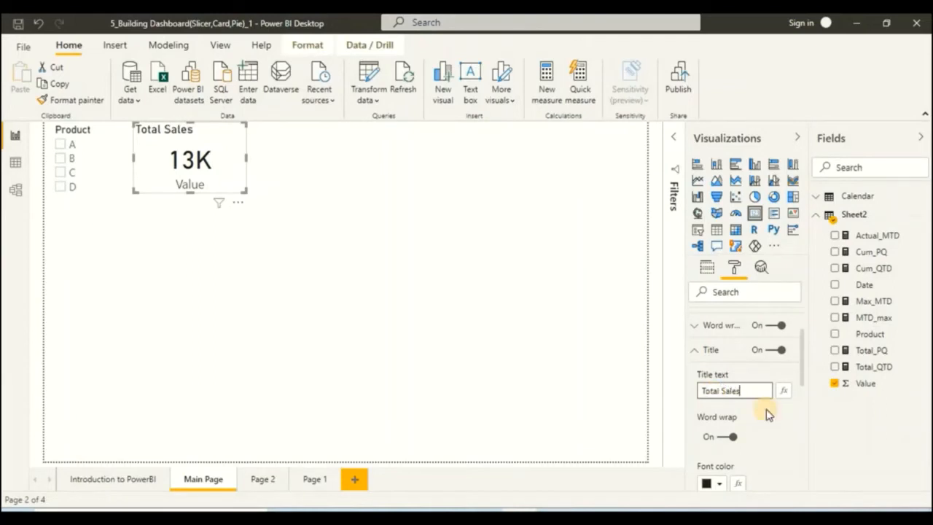
scroll(767, 414, "down", 1)
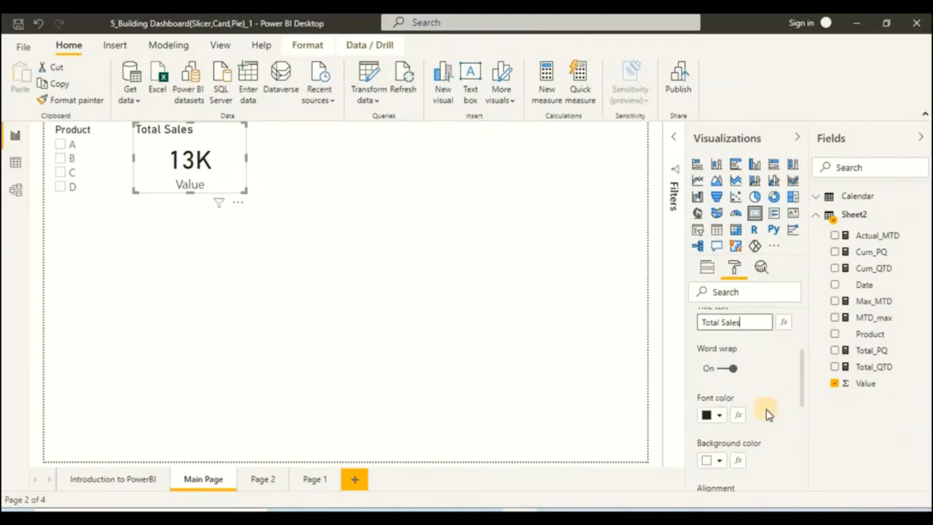
scroll(766, 391, "down", 1)
scroll(736, 372, "up", 1)
scroll(719, 430, "down", 1)
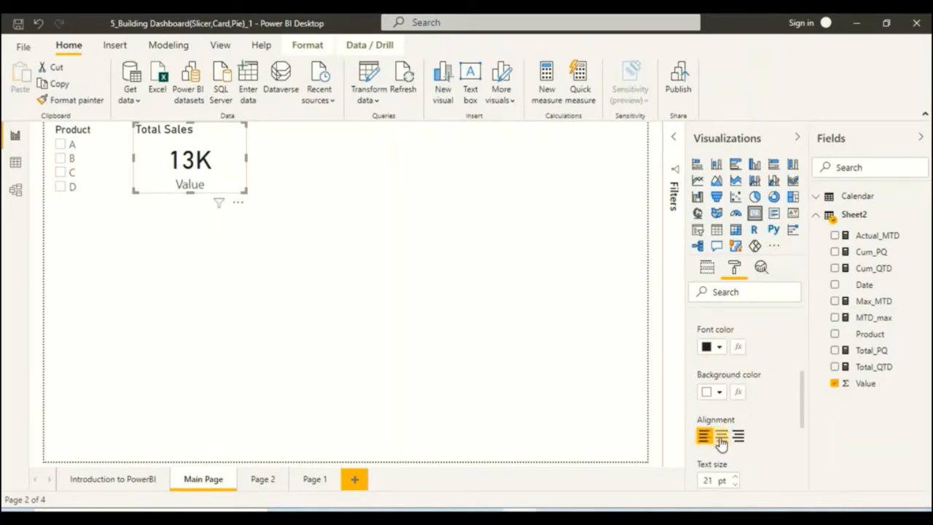
left_click(720, 438)
scroll(703, 408, "up", 3)
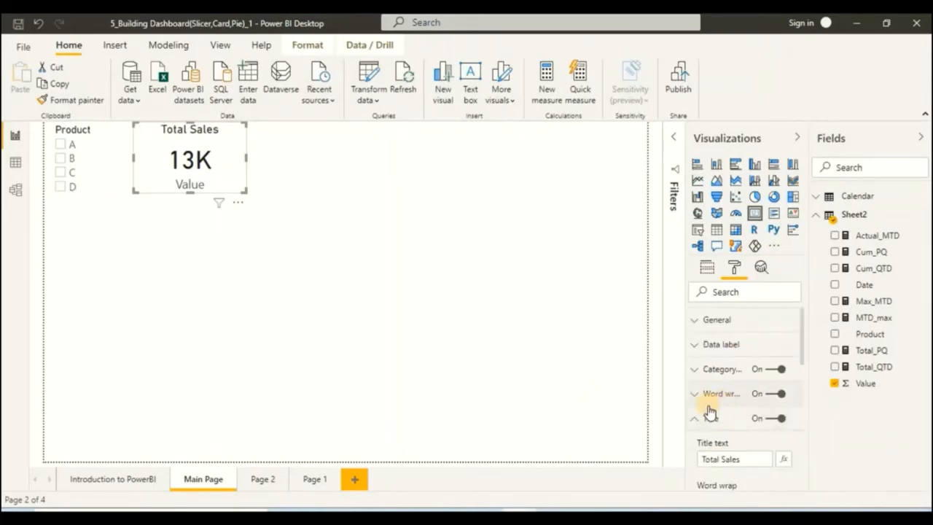
left_click(694, 421)
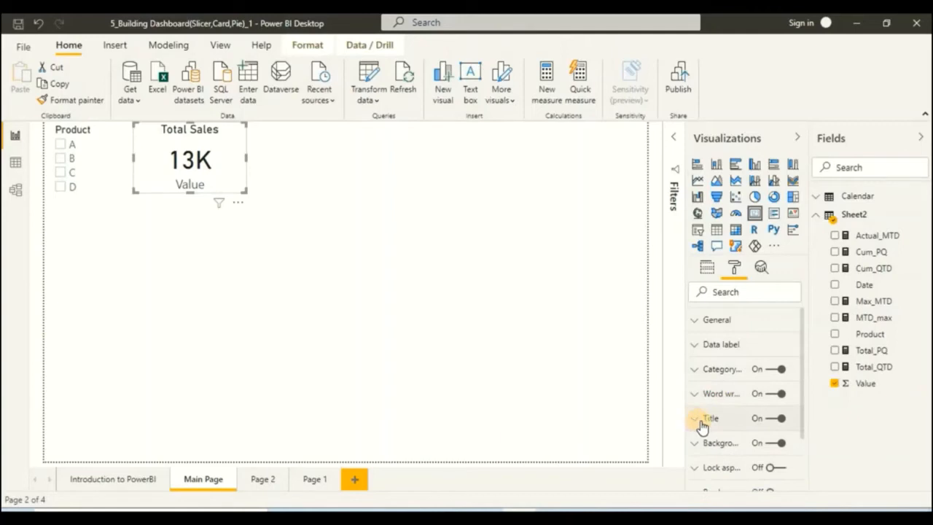
Give the Total Sales card a light blue background from the theme colors
scroll(707, 409, "down", 2)
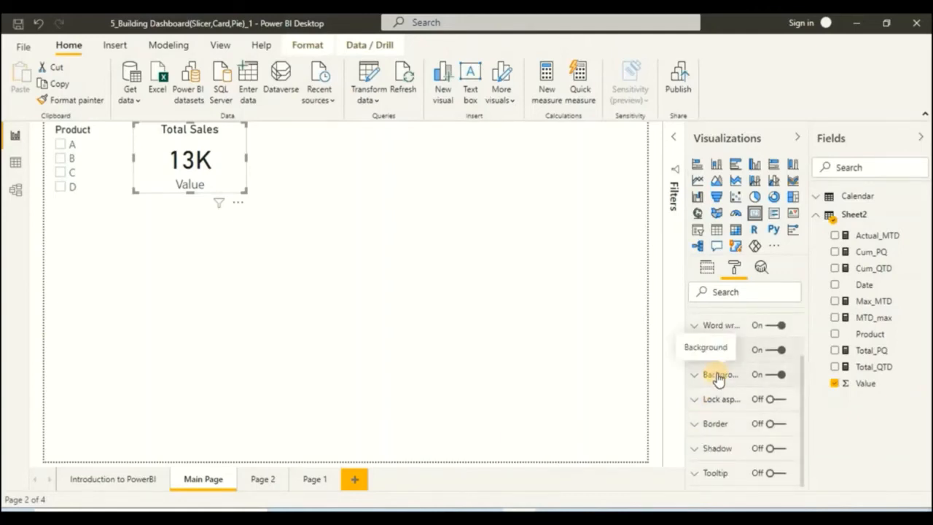
left_click(718, 377)
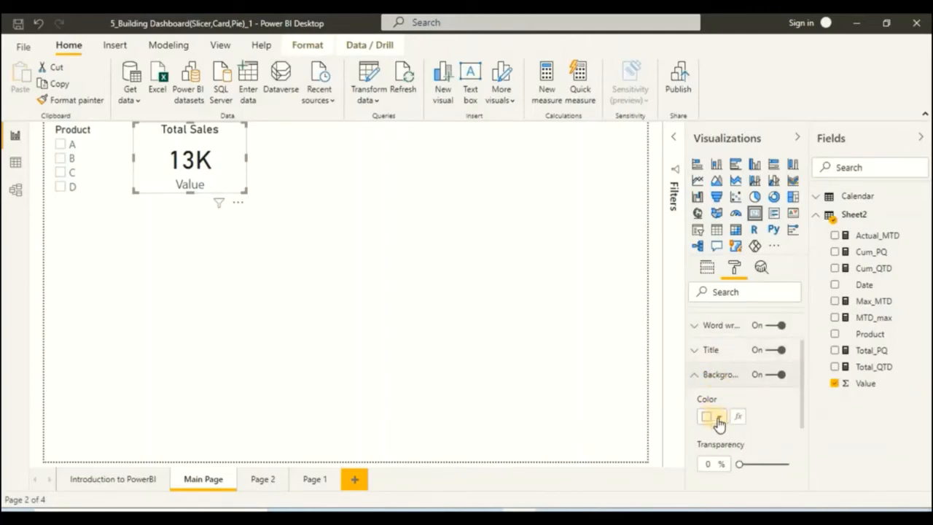
left_click(719, 418)
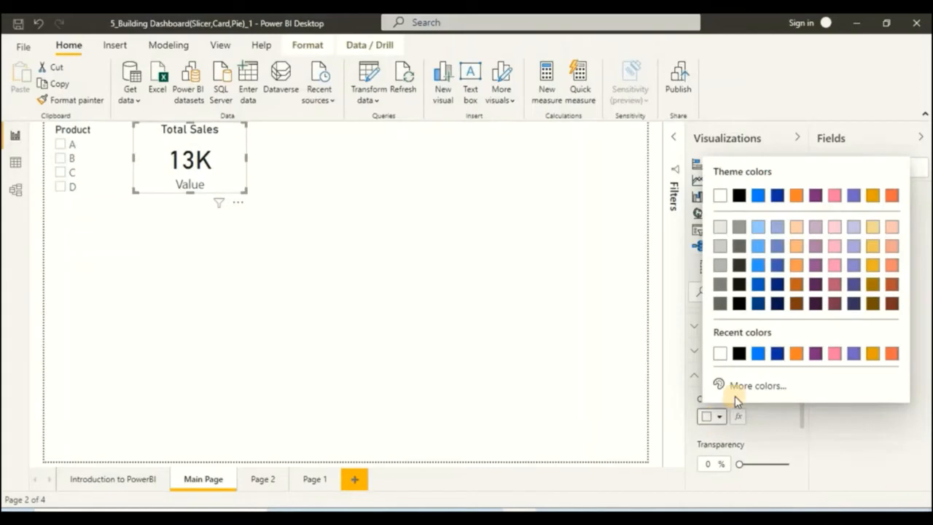
left_click(758, 246)
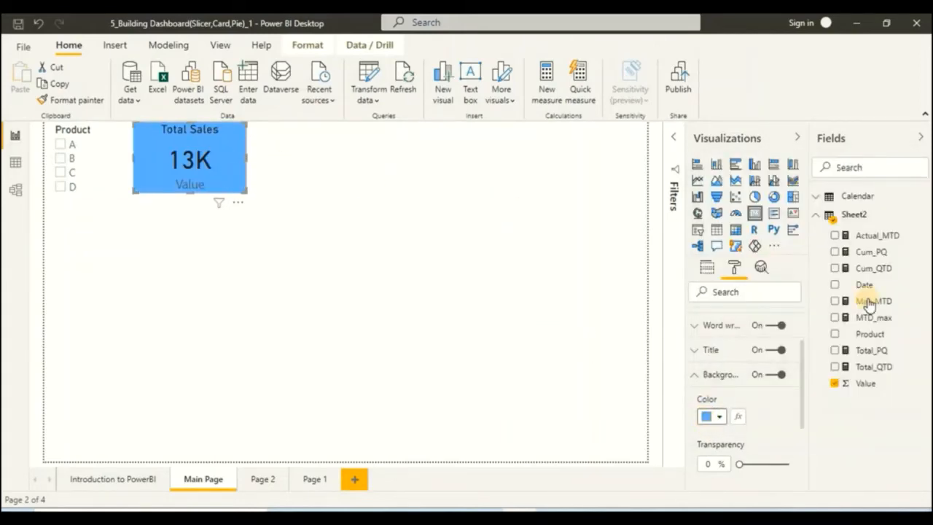
Turn on the Total Sales card's border and color it dark blue
scroll(720, 381, "down", 3)
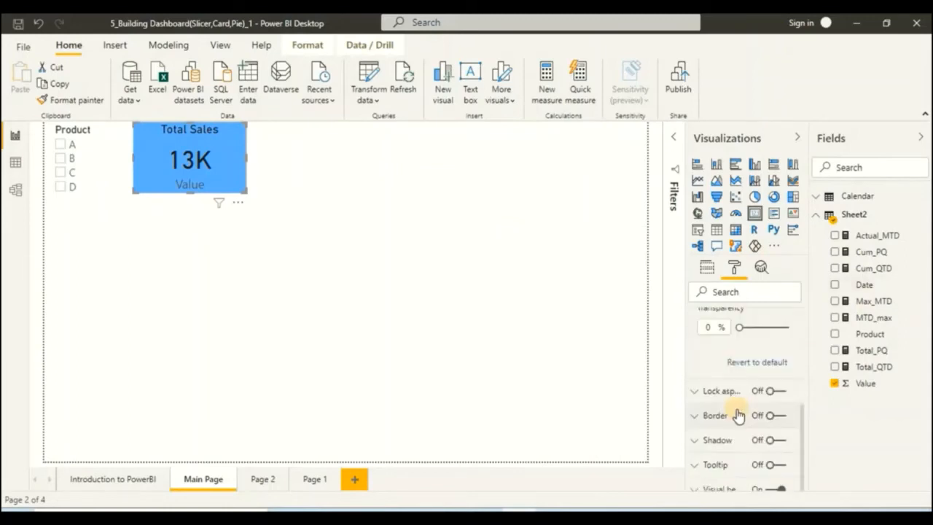
left_click(780, 417)
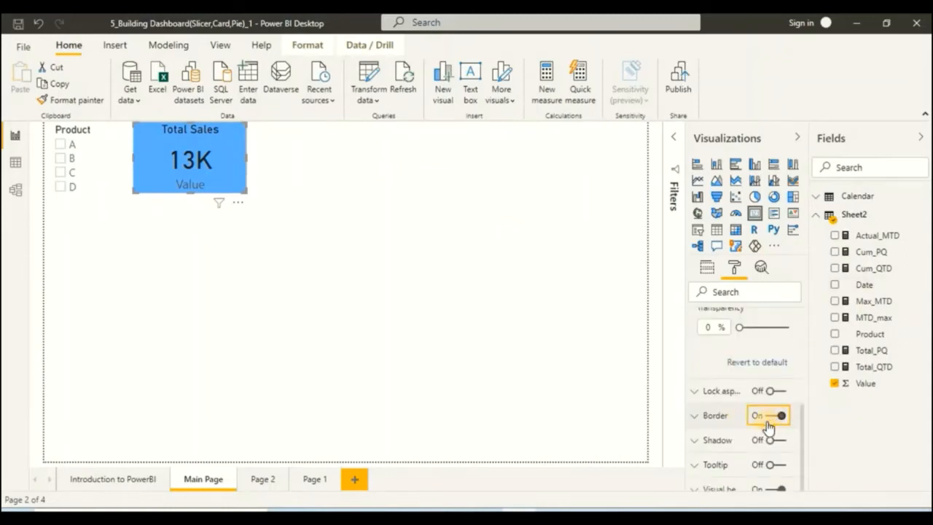
left_click(695, 418)
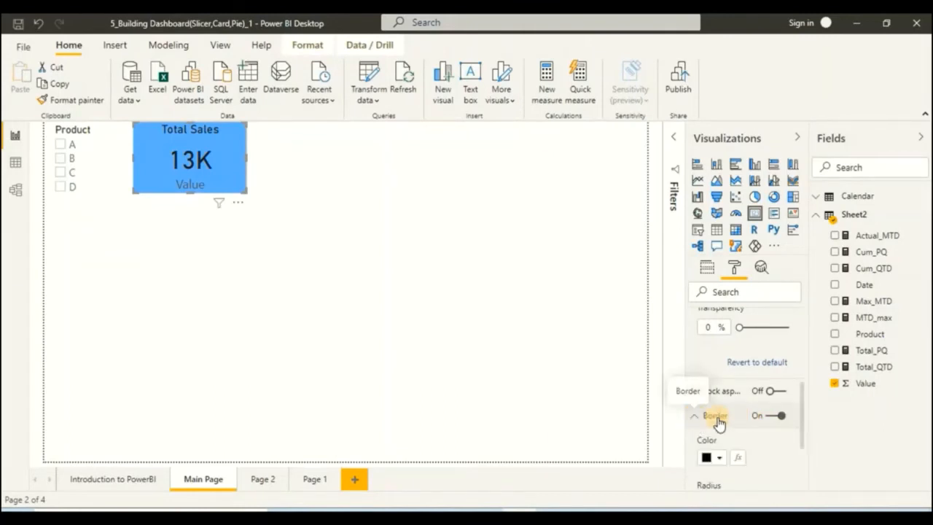
scroll(722, 421, "down", 1)
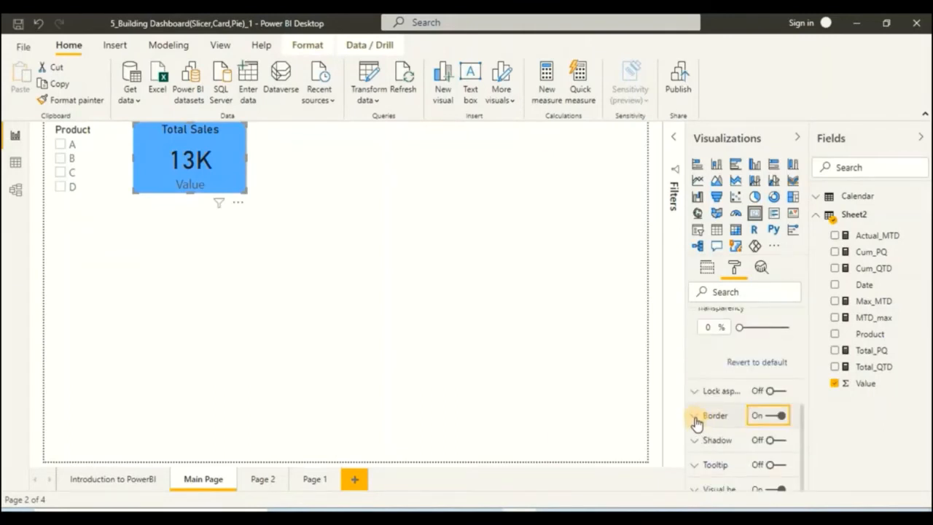
left_click(695, 417)
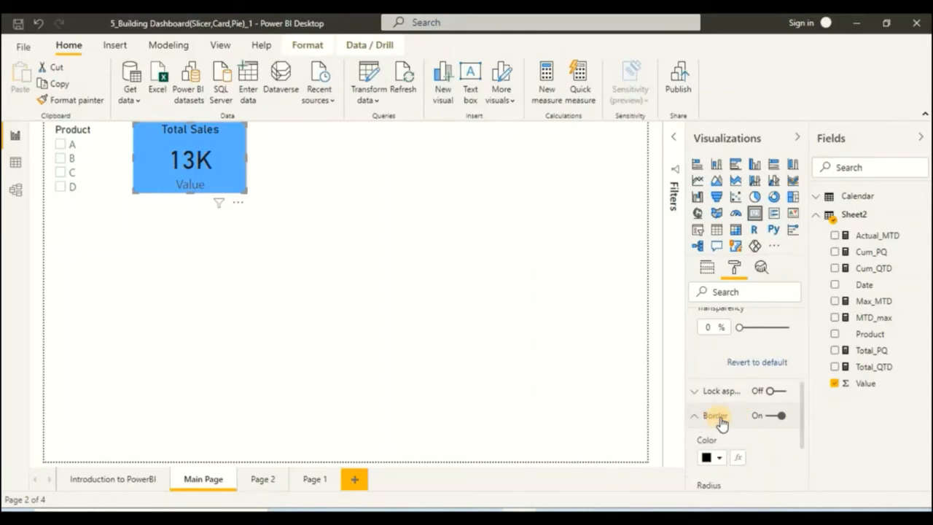
scroll(720, 419, "down", 1)
left_click(718, 392)
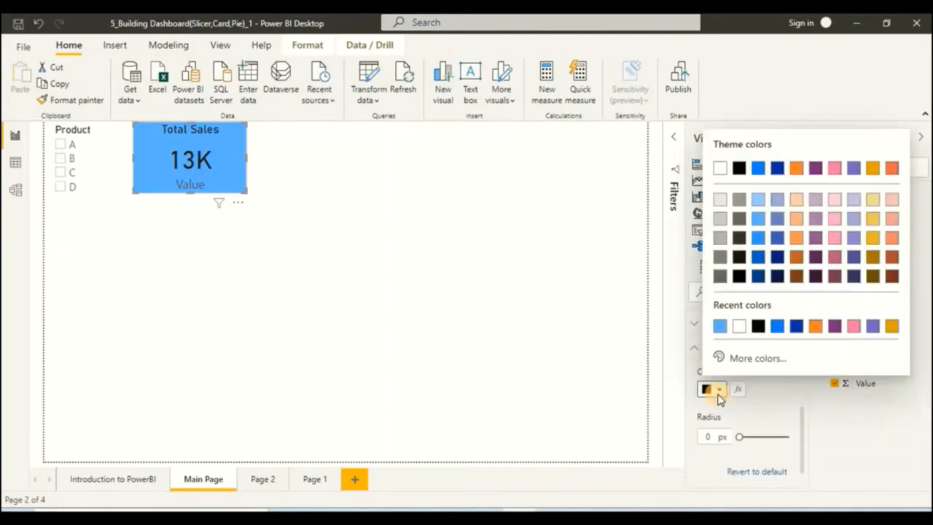
left_click(758, 278)
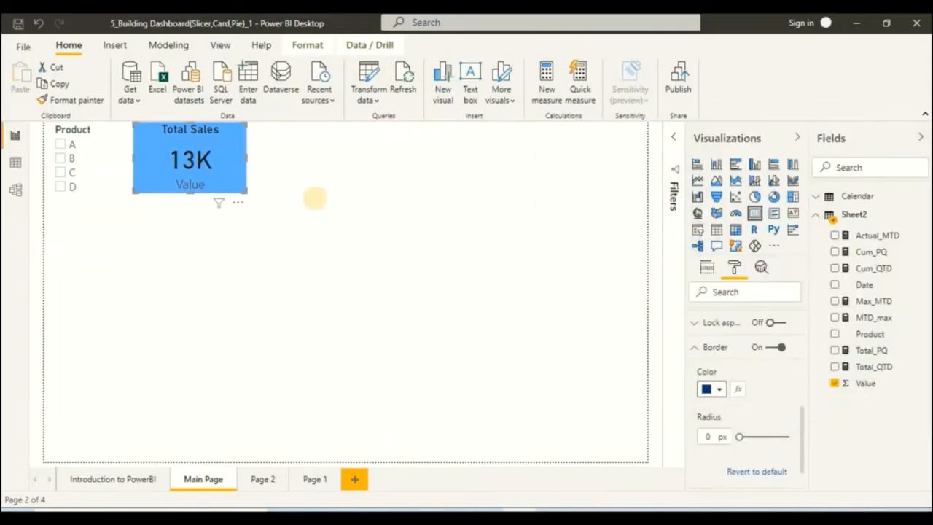
left_click(314, 198)
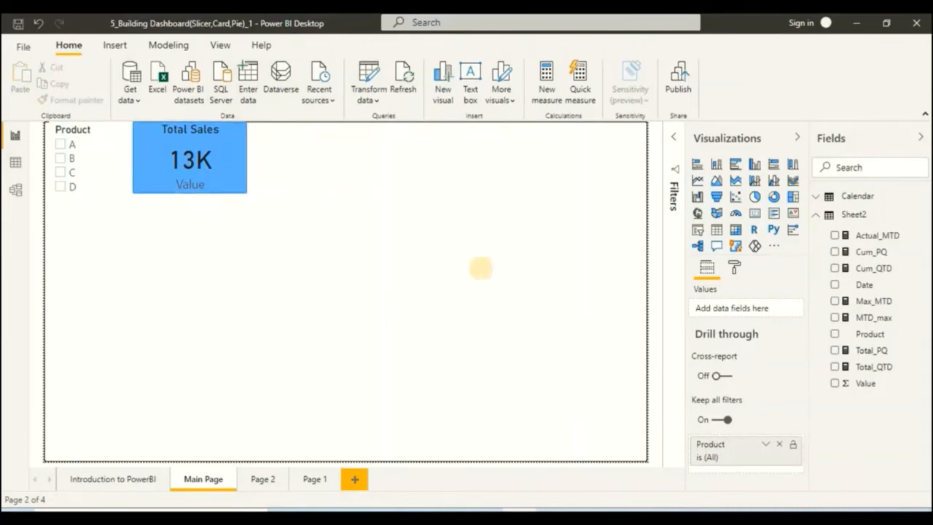
Set the text size of the Total Sales card's title to 30 pt
left_click(734, 268)
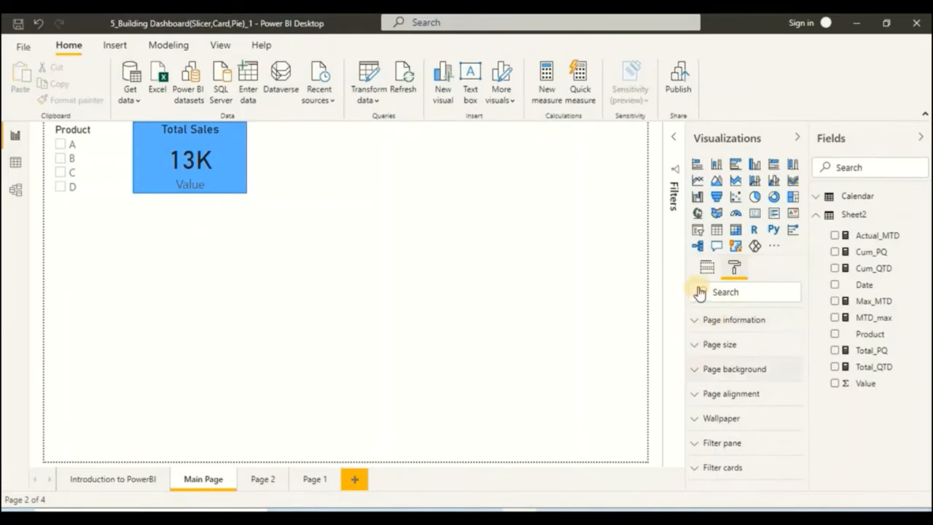
left_click(222, 158)
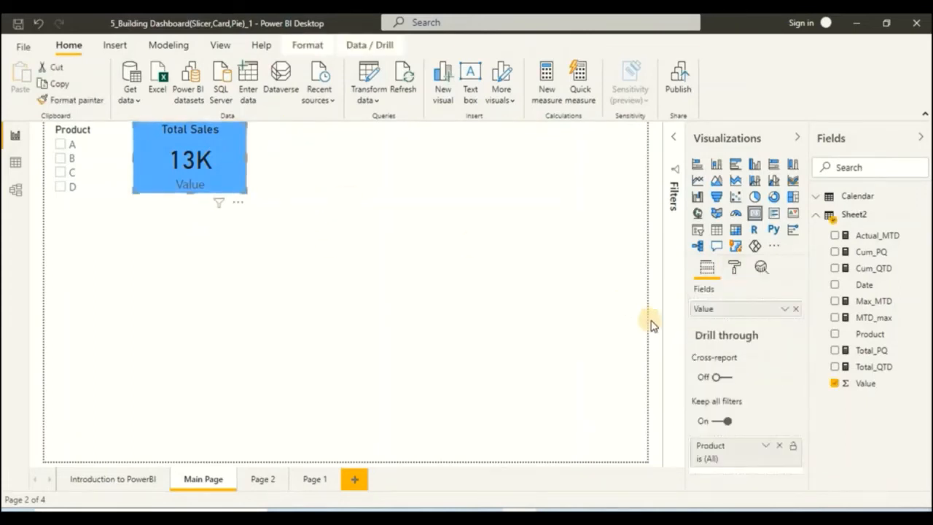
left_click(734, 269)
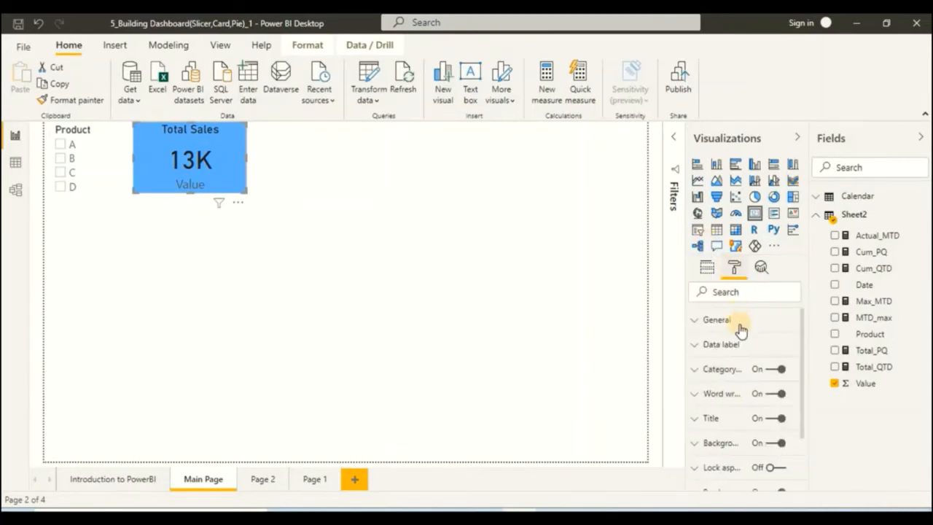
left_click(696, 418)
scroll(707, 420, "down", 2)
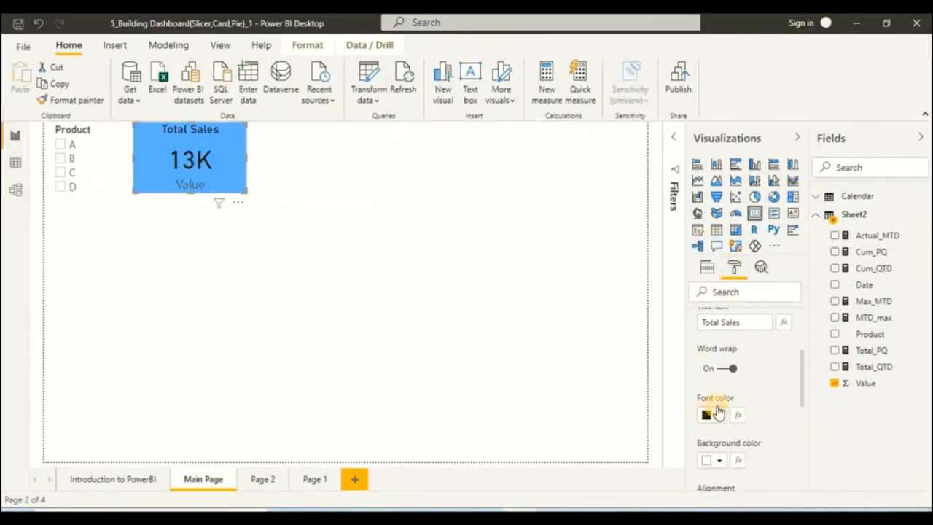
scroll(717, 414, "down", 4)
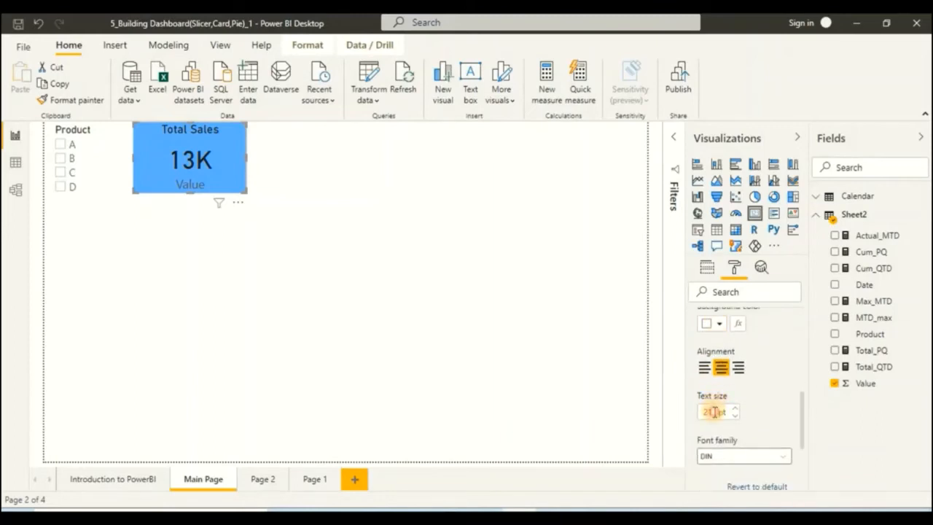
left_click_drag(714, 412, 702, 415)
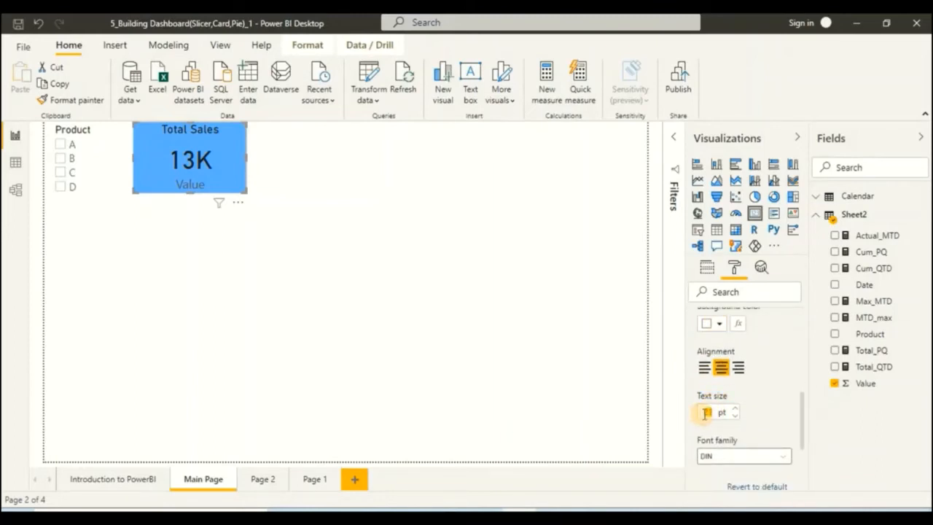
type("30")
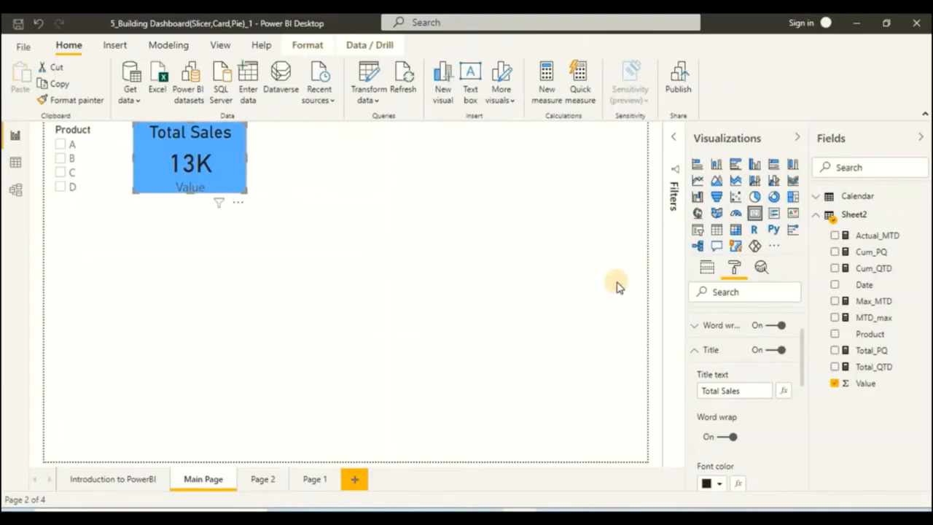
Turn off the category label on the Total Sales card
left_click(698, 350)
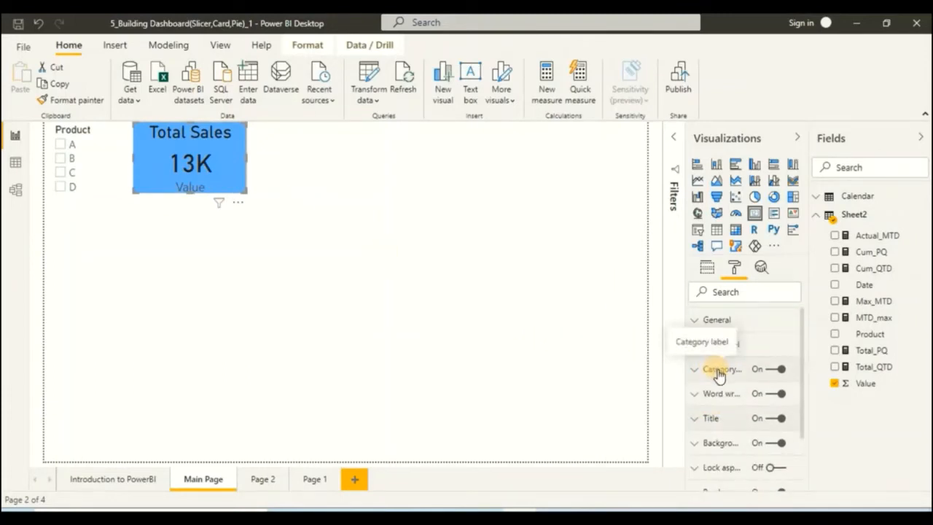
left_click(768, 374)
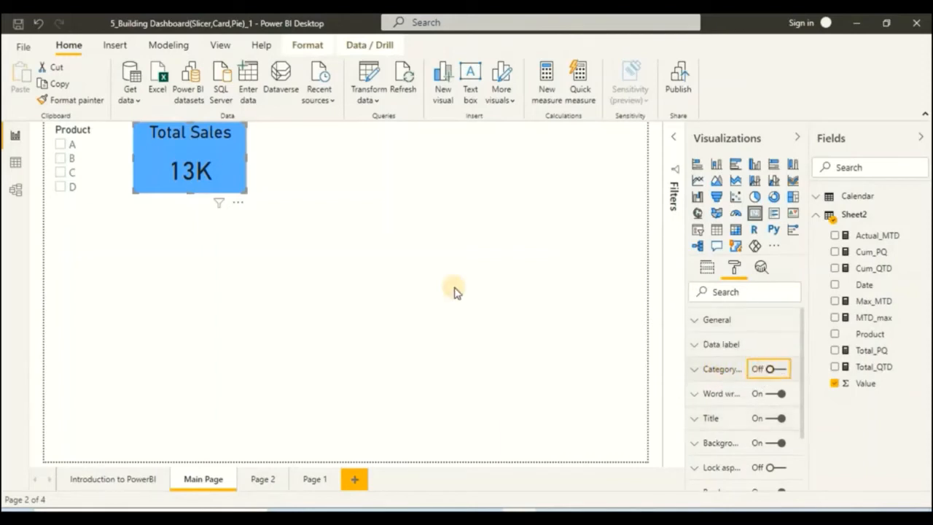
left_click(417, 235)
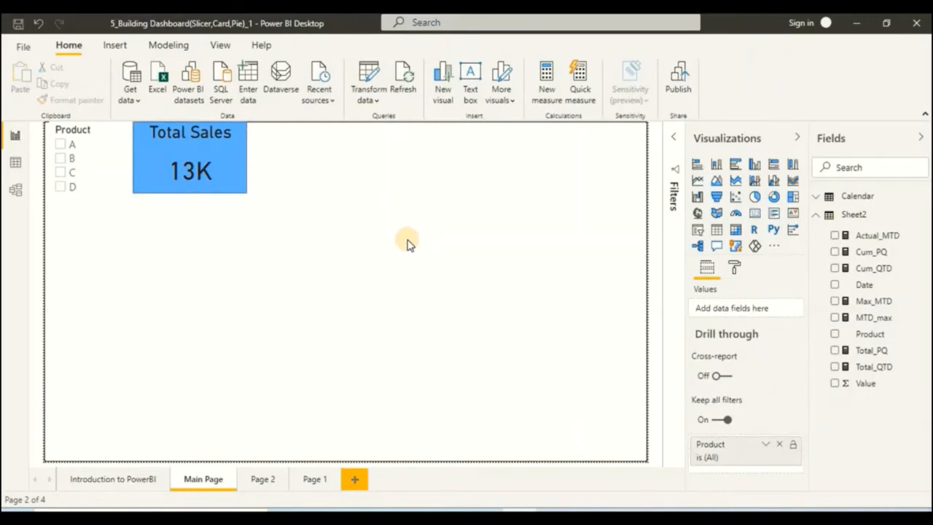
Add a donut chart to the Main Page with Sheet2's Product as legend and Value as values
left_click(774, 198)
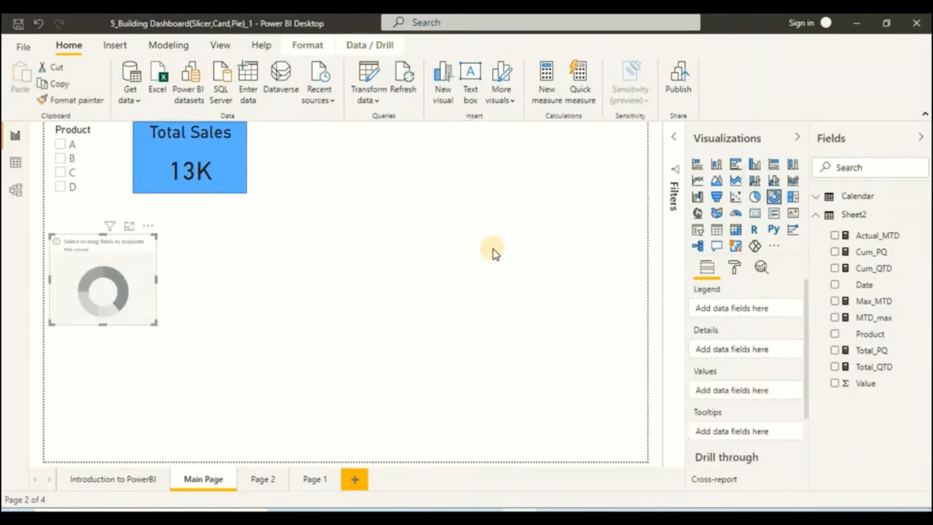
left_click(835, 334)
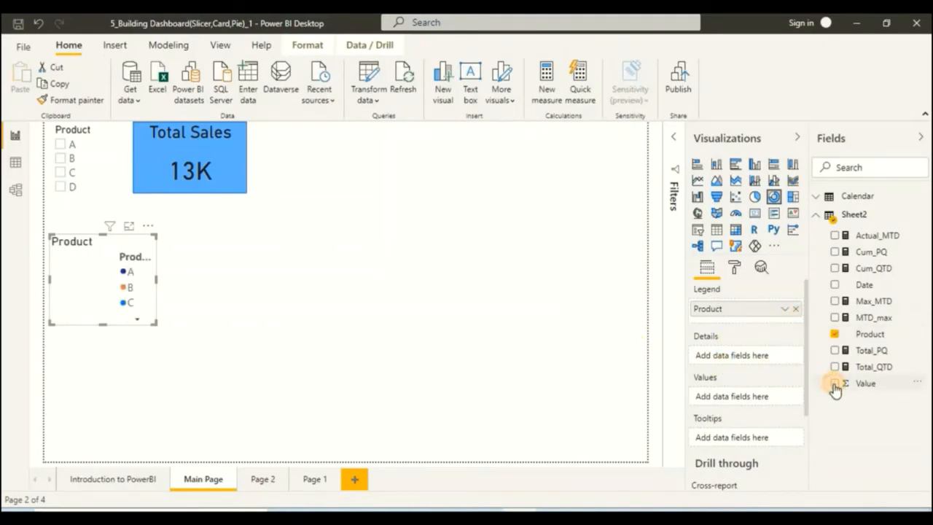
left_click(834, 384)
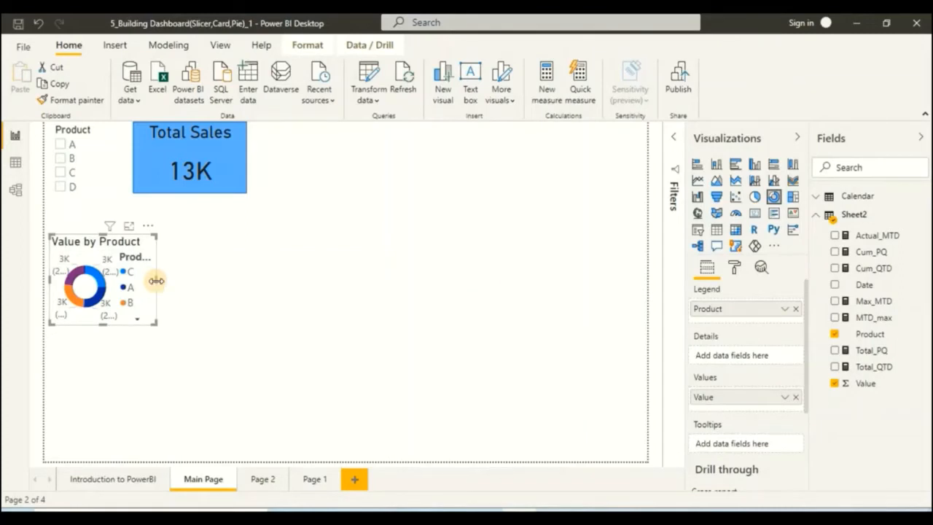
Move the donut chart beside the Total Sales card at the page's upper edge and enlarge it until all four products show in the legend
left_click_drag(156, 281, 308, 282)
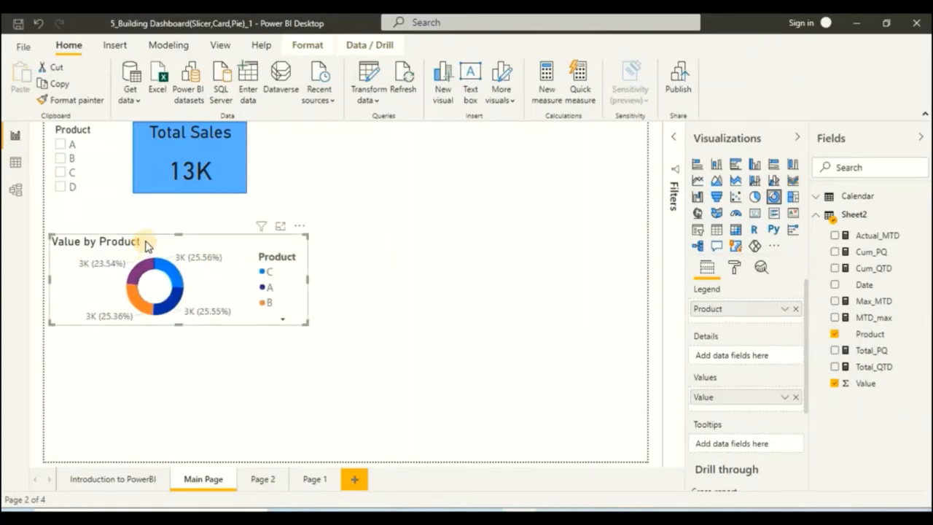
left_click_drag(87, 240, 156, 219)
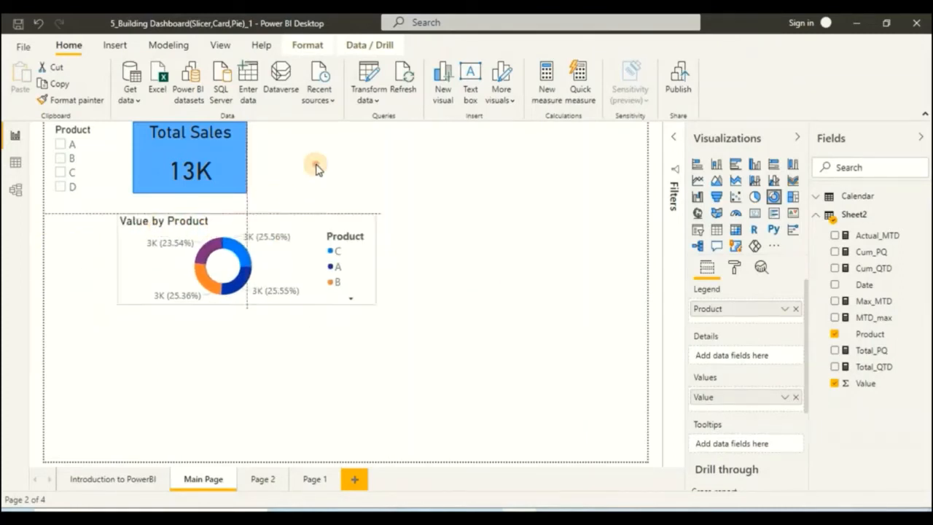
left_click_drag(315, 165, 287, 150)
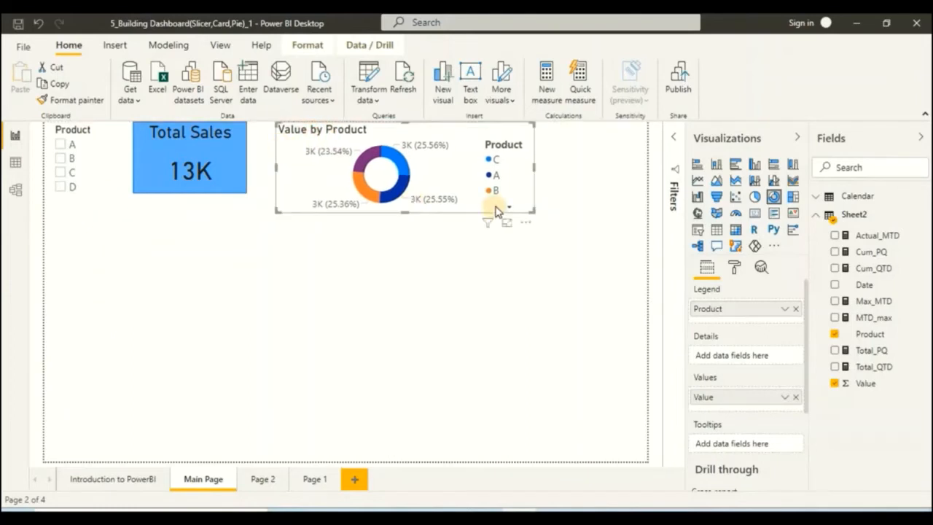
left_click_drag(534, 211, 614, 296)
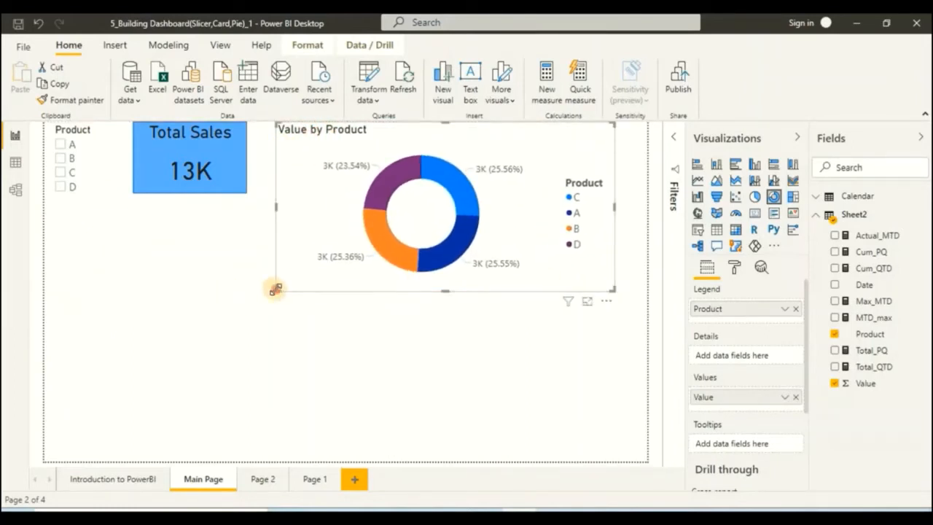
Narrow the Value by Product donut chart from the card's side and make the Total Sales card slightly wider
left_click_drag(276, 290, 362, 290)
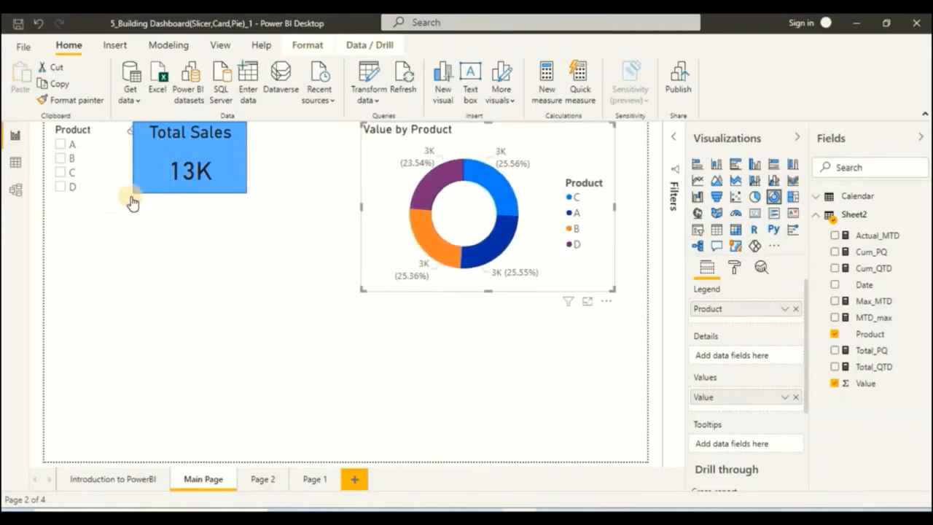
left_click(187, 182)
left_click_drag(245, 191, 291, 233)
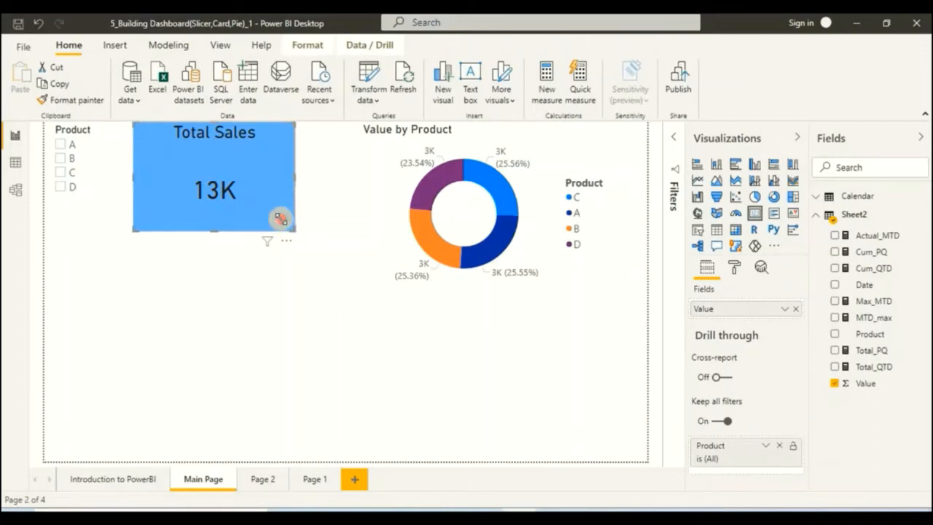
left_click_drag(281, 218, 256, 194)
left_click(287, 211)
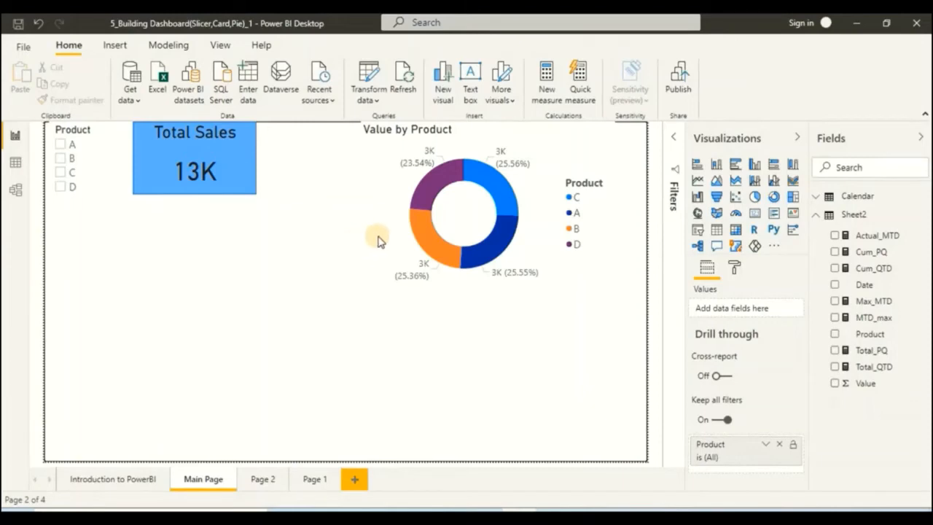
Lower the upper edge of the Total Sales card slightly to leave a small gap below the page border
left_click(184, 128)
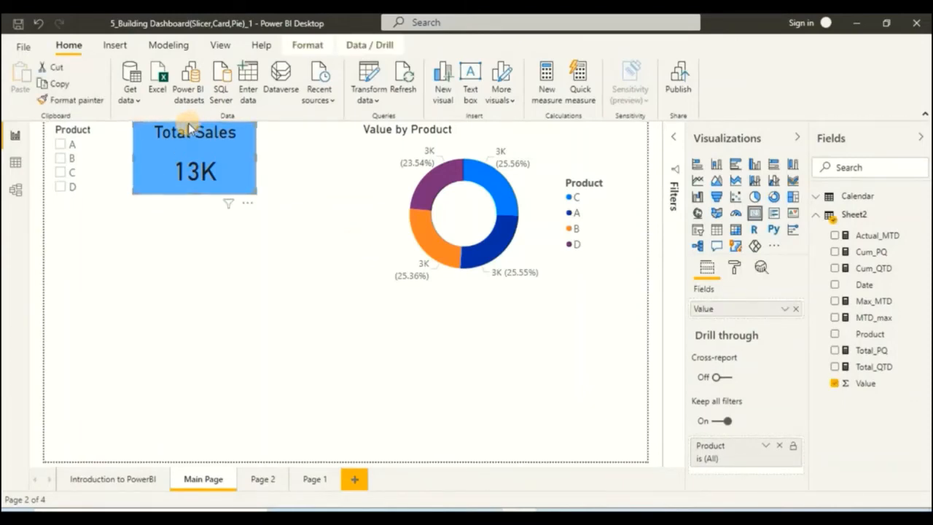
left_click_drag(192, 120, 193, 128)
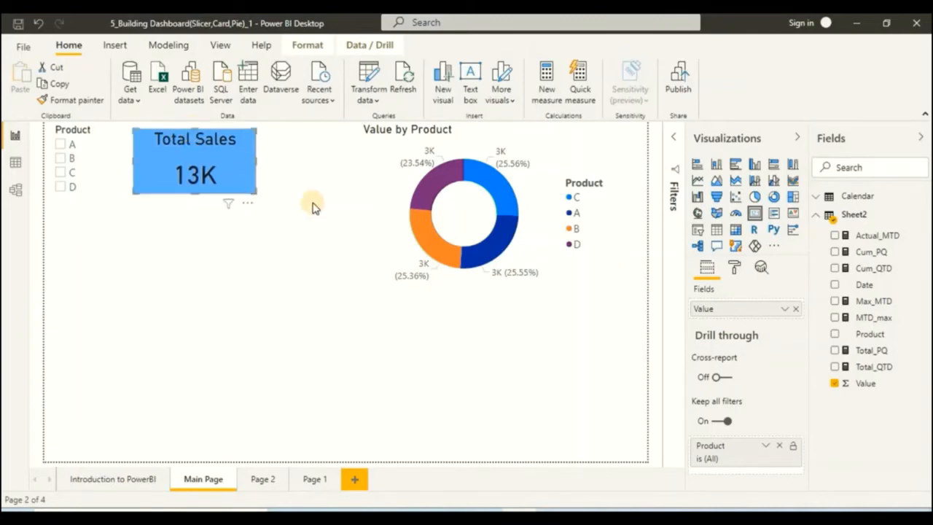
left_click(285, 241)
Lower the Product slicer's upper edge level with the Total Sales card and narrow the slicer slightly from the card's side
left_click(104, 160)
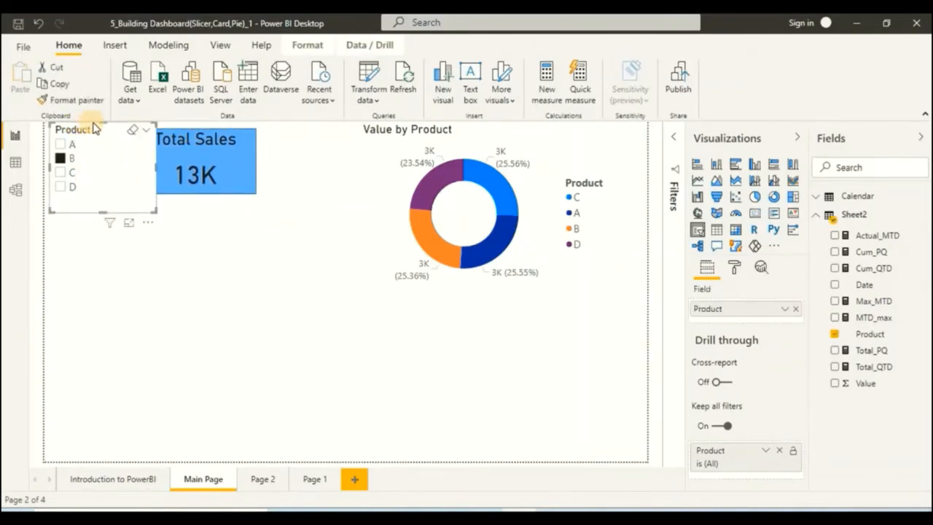
left_click_drag(102, 124, 101, 130)
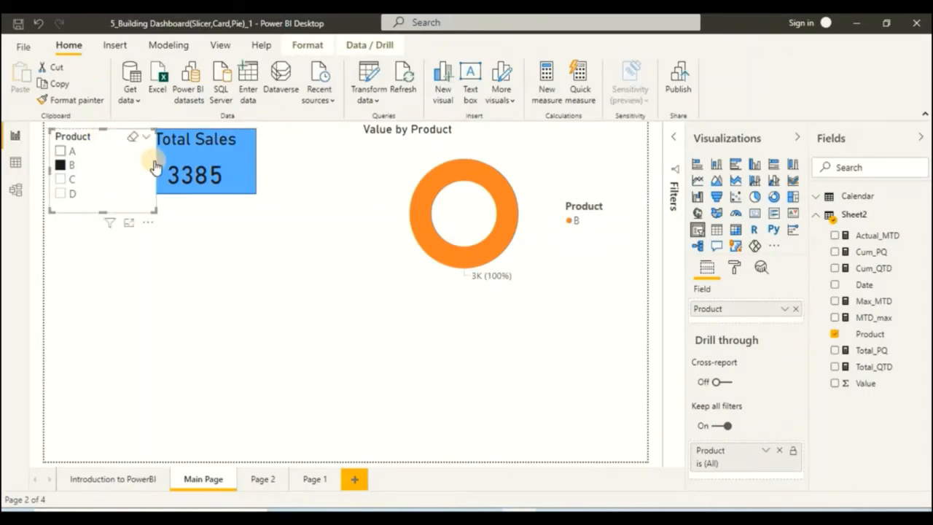
left_click_drag(155, 167, 135, 169)
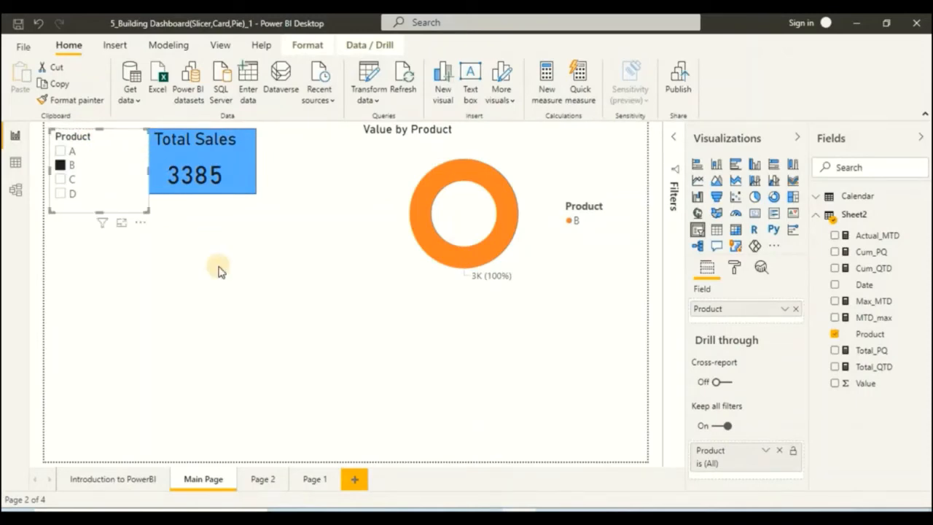
left_click(170, 252)
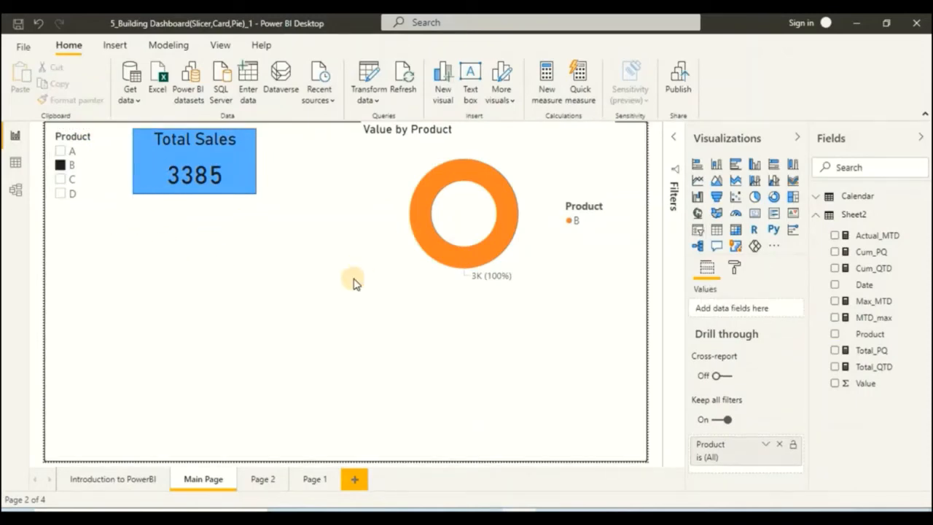
Lower the donut chart's upper edge level with the other visuals and clear product B in the Product slicer
left_click(478, 144)
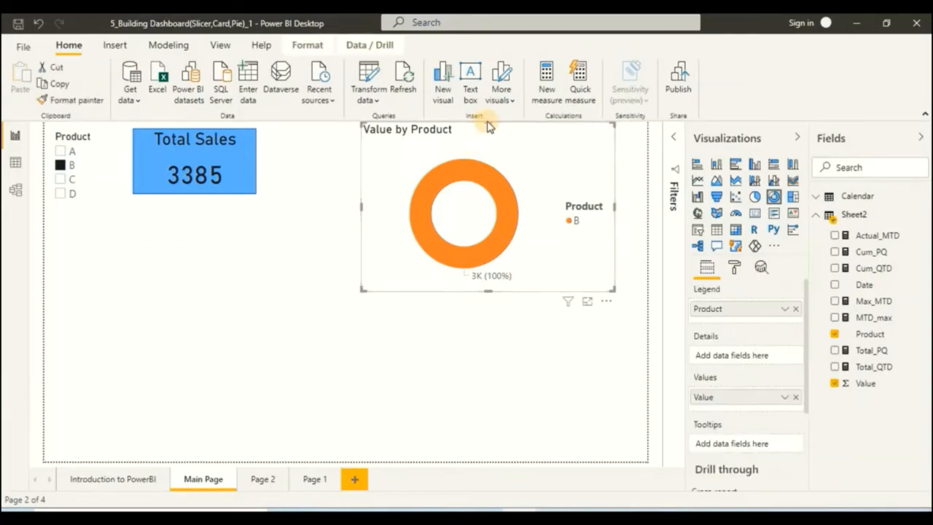
left_click_drag(489, 125, 489, 136)
left_click(238, 271)
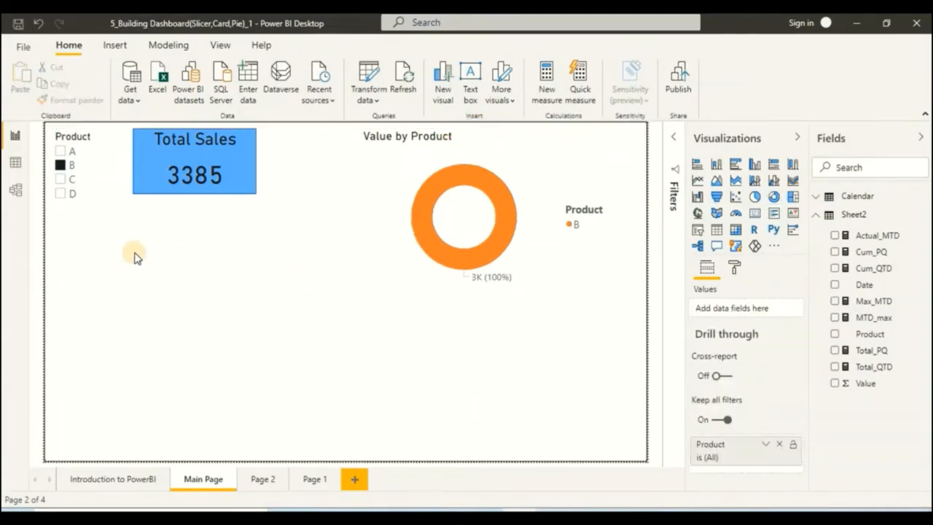
left_click(61, 167)
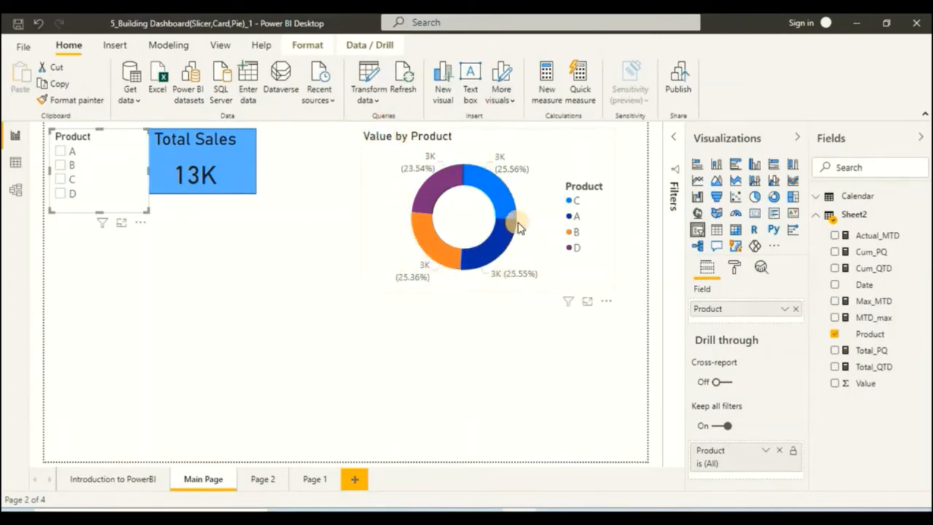
left_click(277, 330)
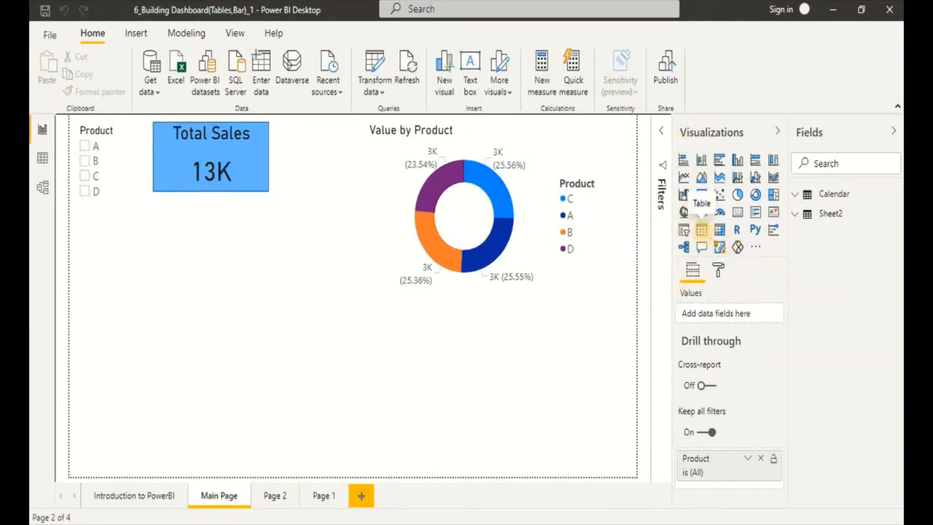
Add a table visual to the Main Page and enlarge it to fill the page's lower-left area
left_click(702, 229)
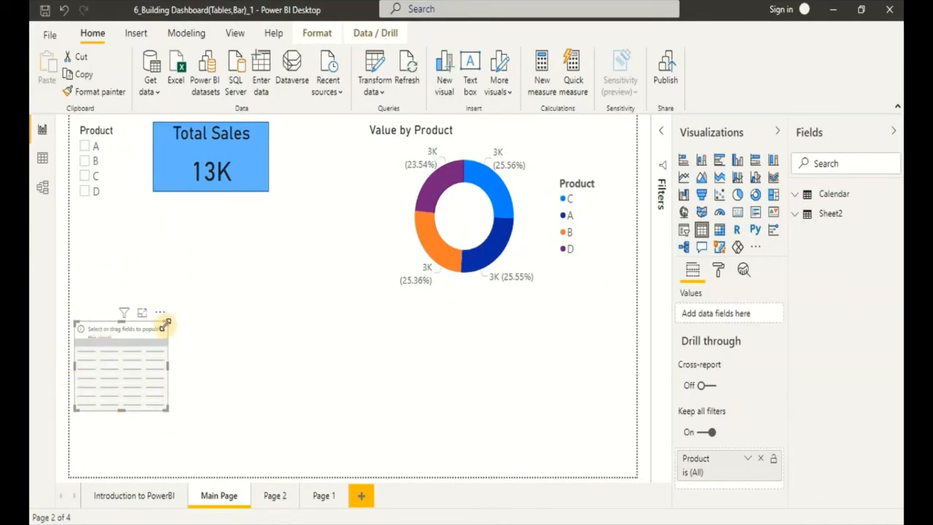
left_click_drag(165, 323, 206, 301)
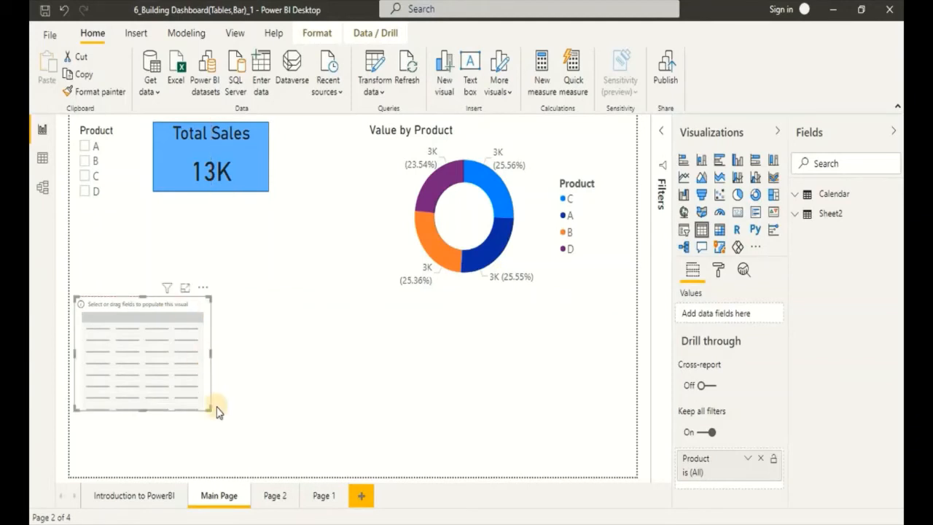
left_click_drag(210, 410, 328, 477)
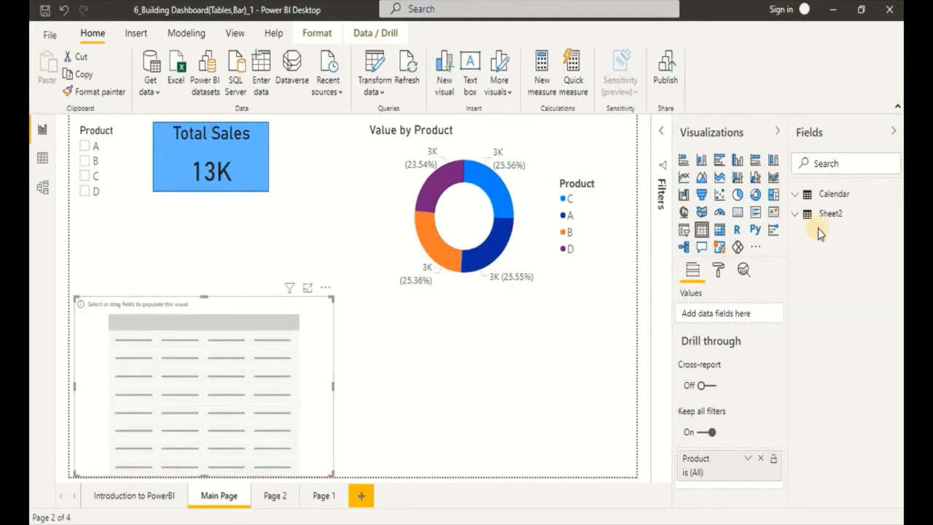
Fill the table with Sheet2's Date, Product and Value fields, placing Date as the first column
left_click(799, 223)
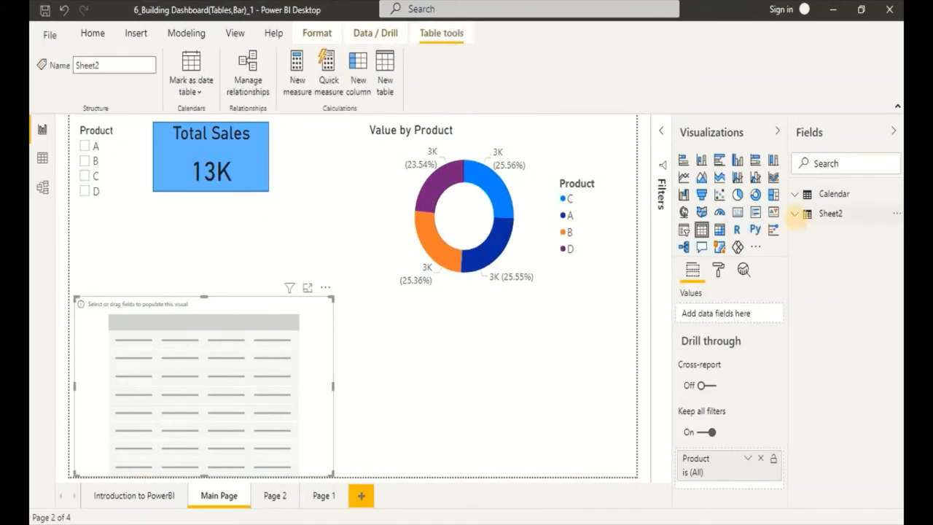
left_click(796, 213)
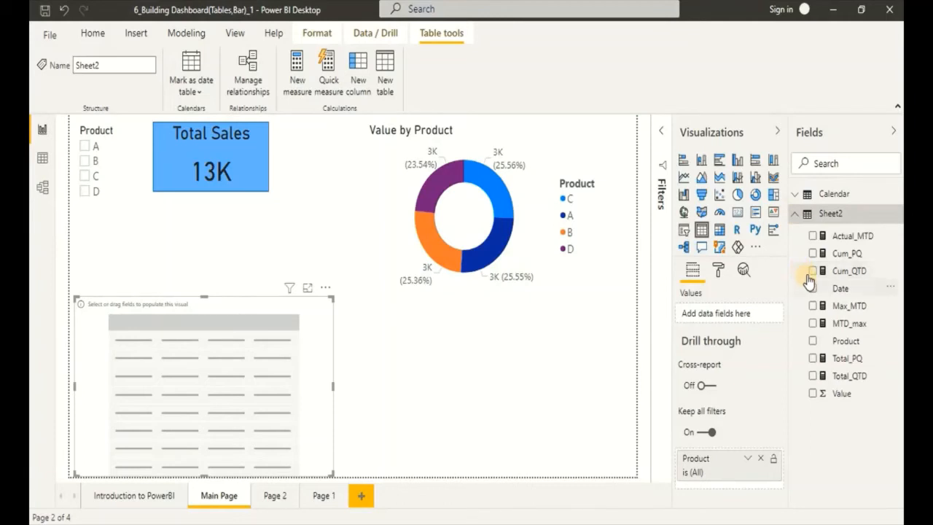
left_click(813, 342)
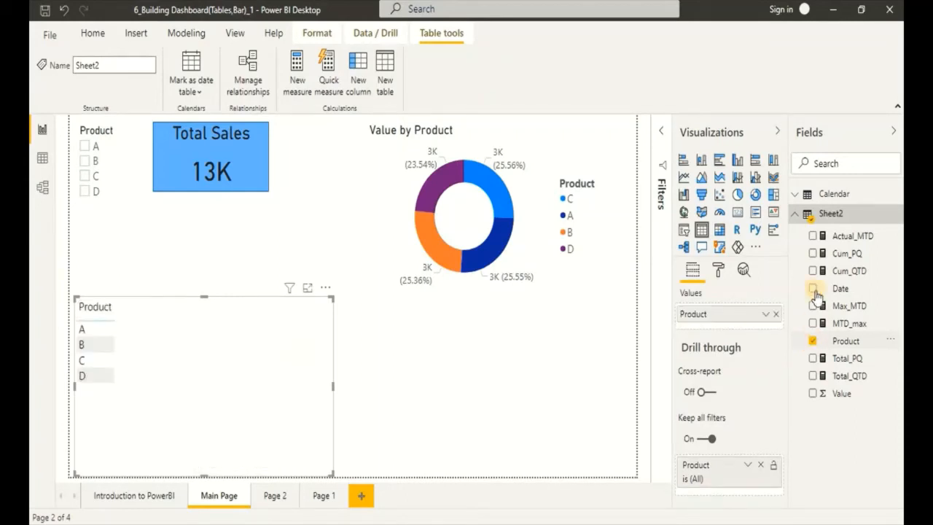
left_click(813, 394)
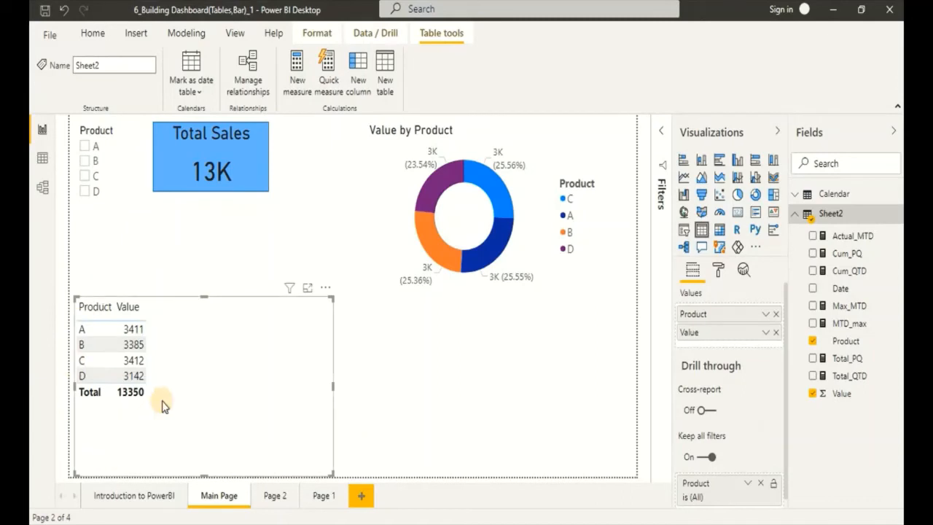
left_click(813, 289)
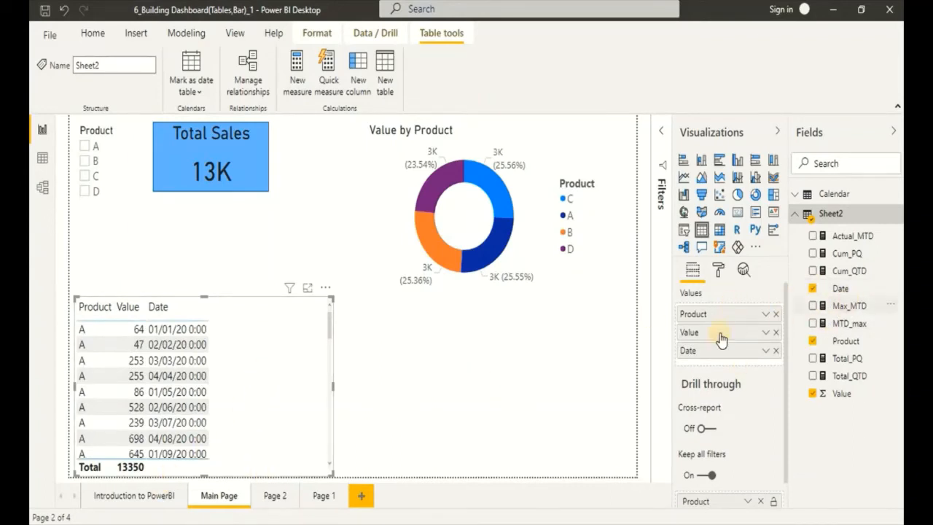
left_click_drag(680, 363, 681, 315)
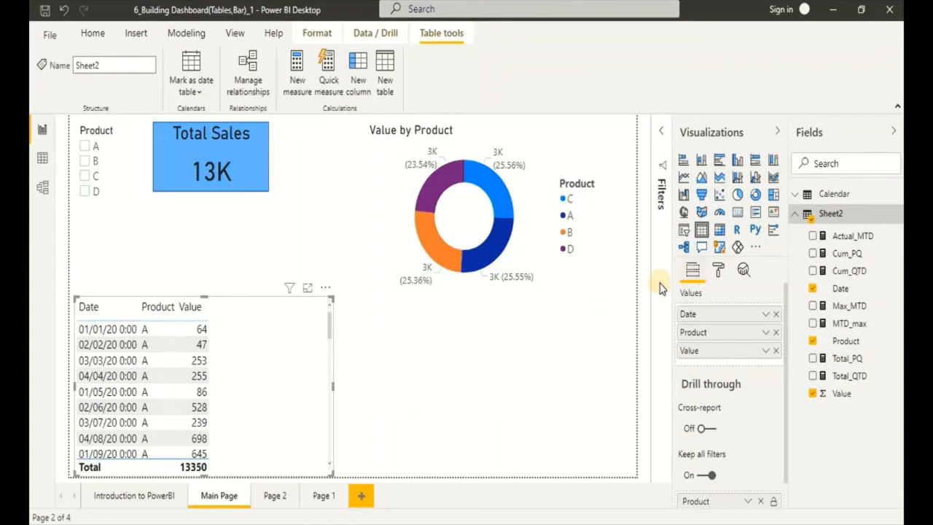
Turn on the table's title and set its text to "Table Details"
left_click(719, 272)
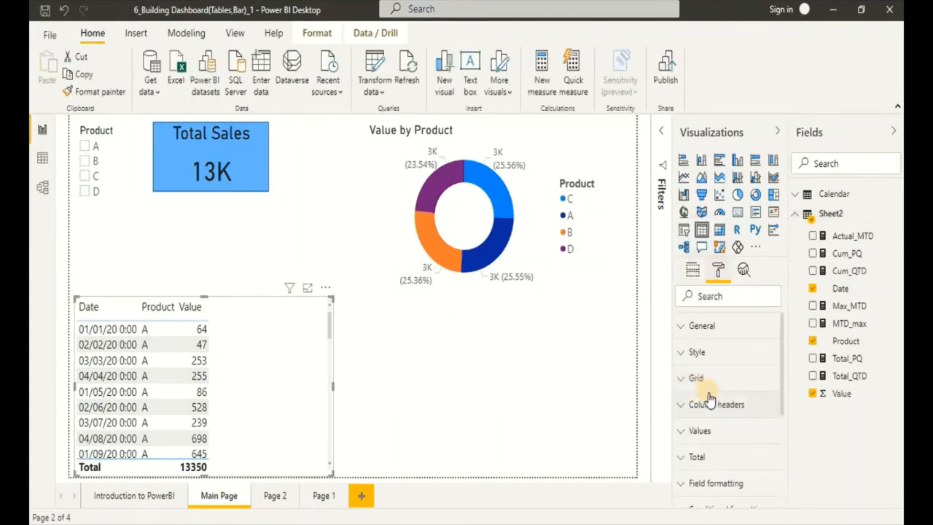
scroll(707, 397, "down", 5)
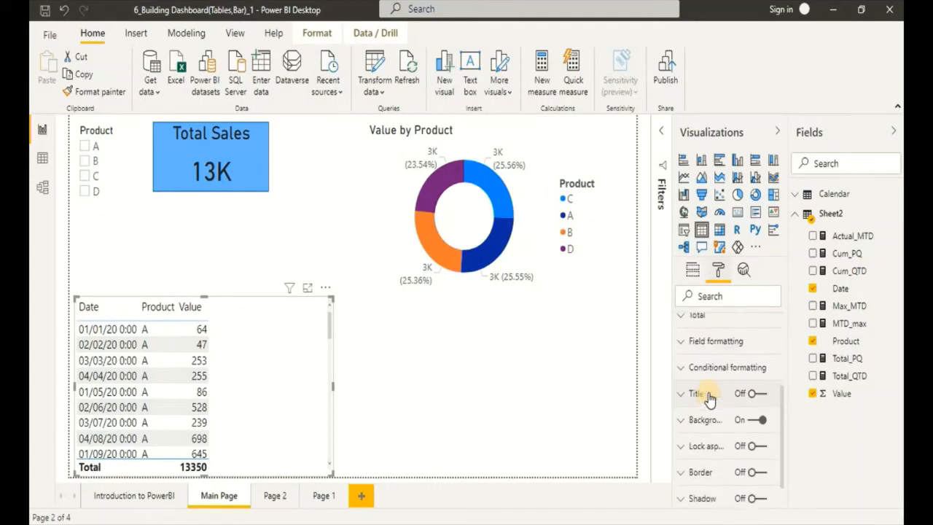
left_click(752, 390)
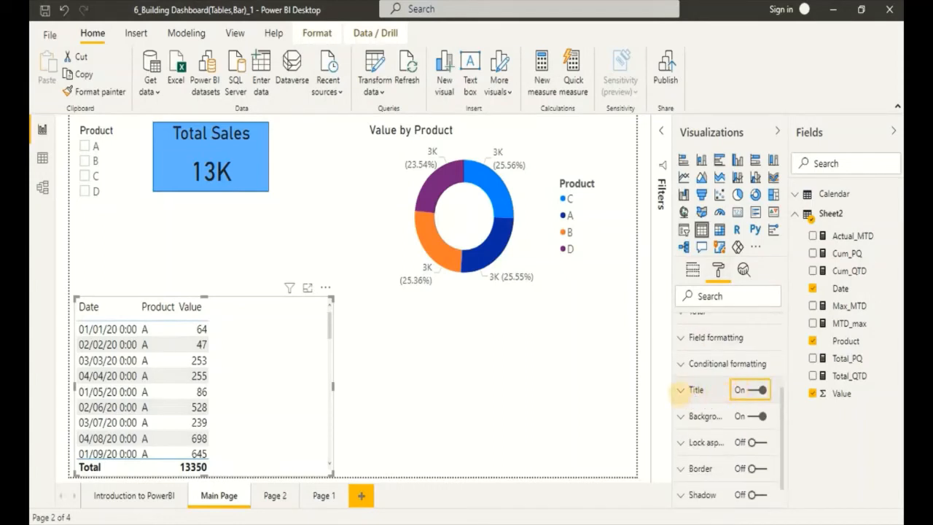
left_click(681, 392)
left_click(711, 432)
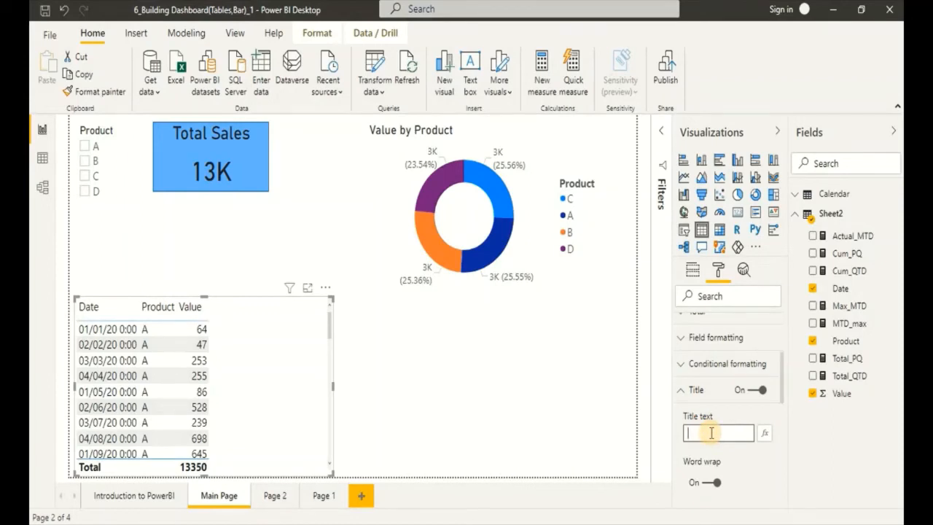
type("Table d")
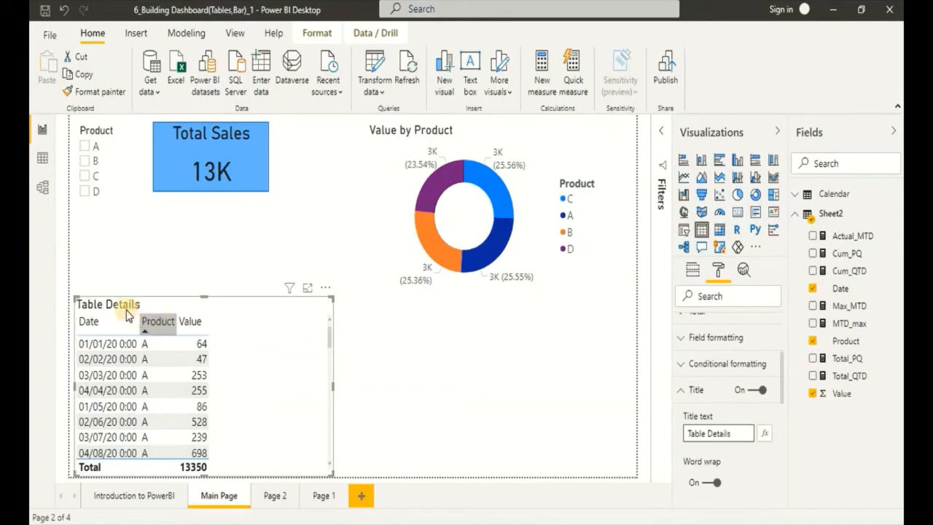
left_click(300, 388)
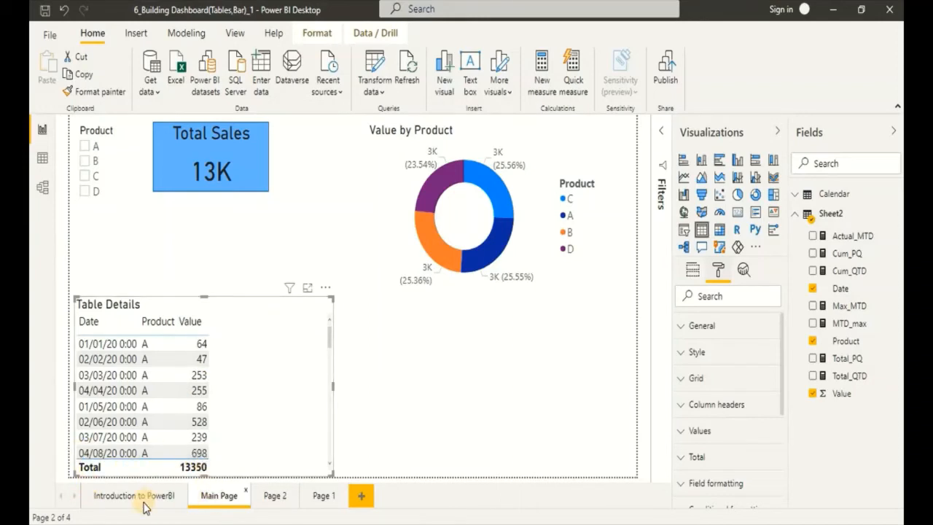
Set the table's Value field to Don't summarize and look through the listed rows
left_click(692, 272)
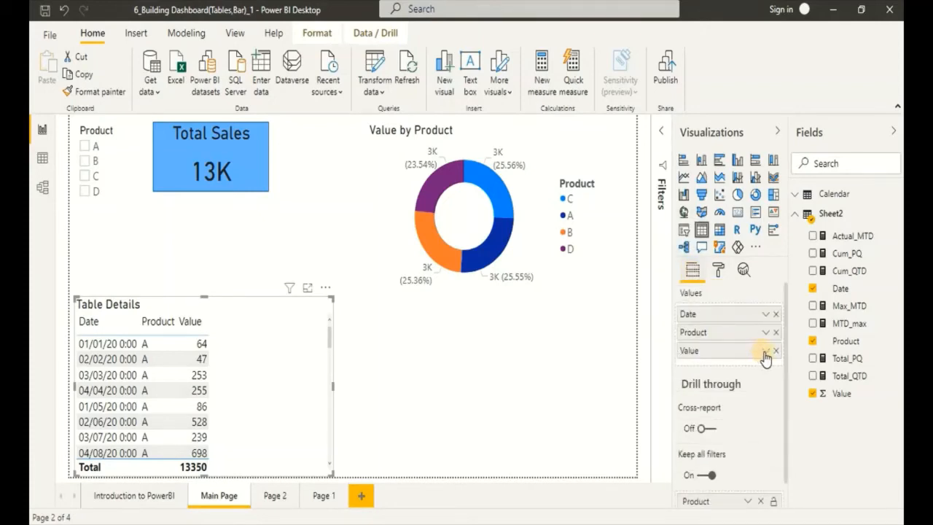
left_click(766, 354)
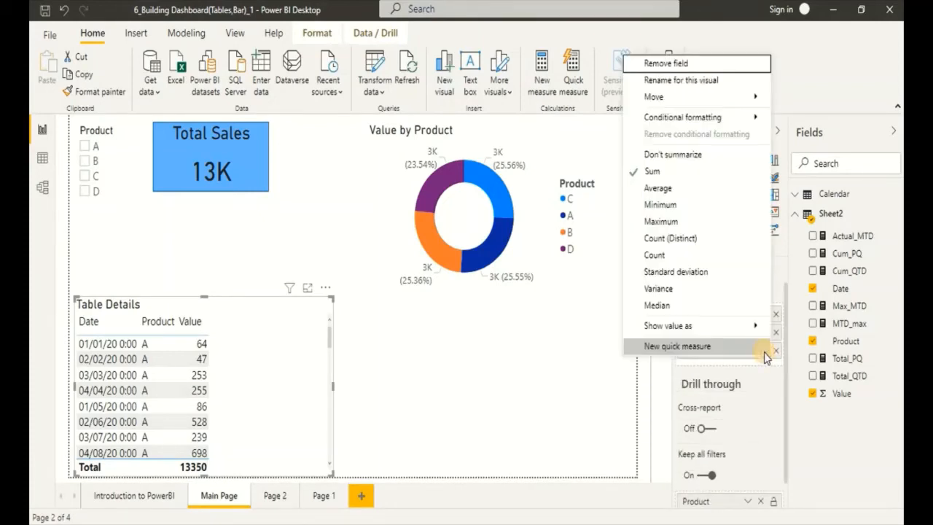
left_click(693, 159)
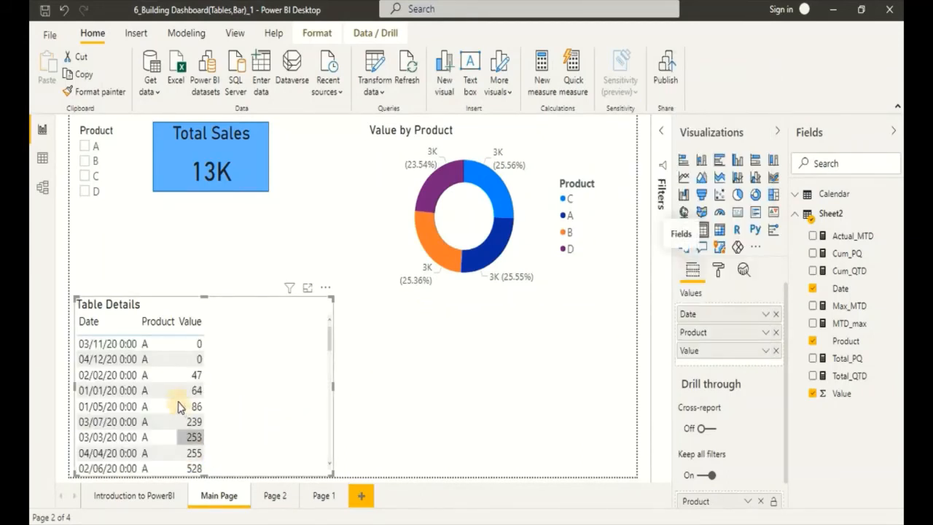
scroll(177, 399, "down", 10)
scroll(178, 405, "down", 2)
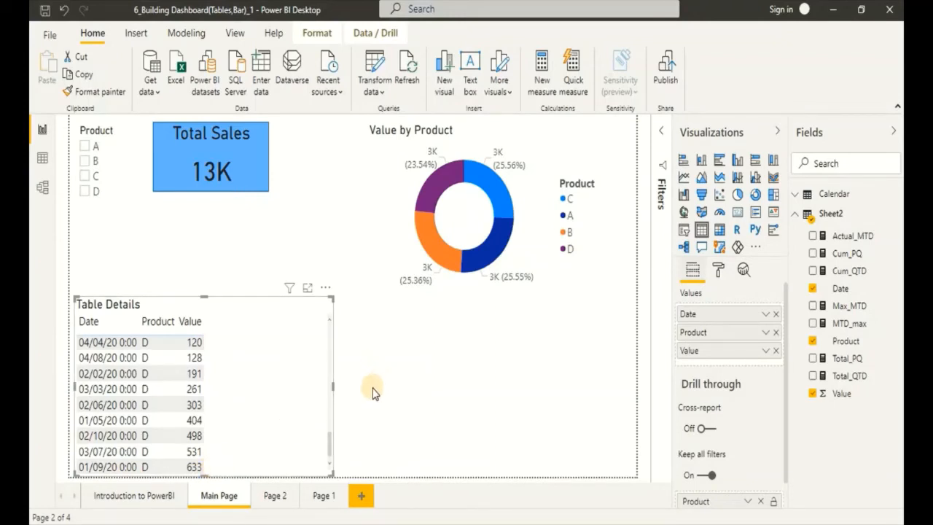
Add an empty clustered column chart beside the Table Details table, below the donut chart
left_click(423, 360)
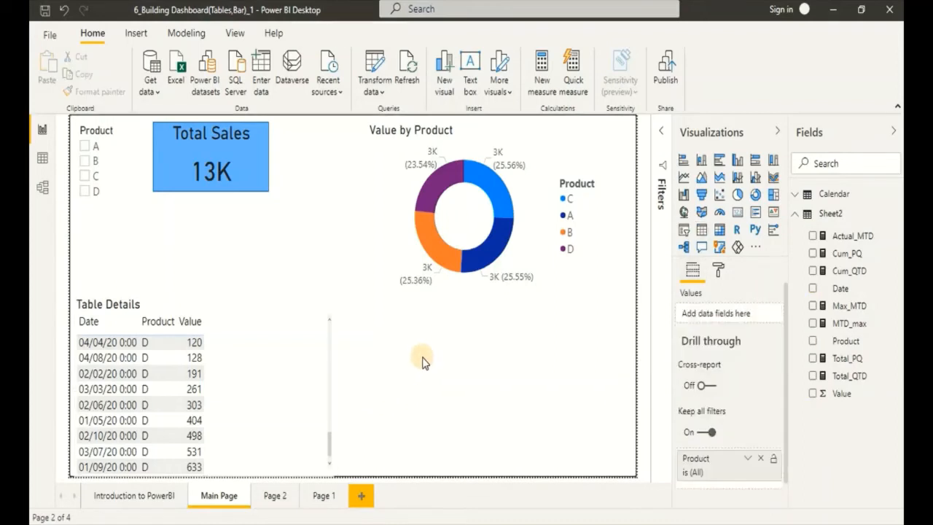
left_click(739, 161)
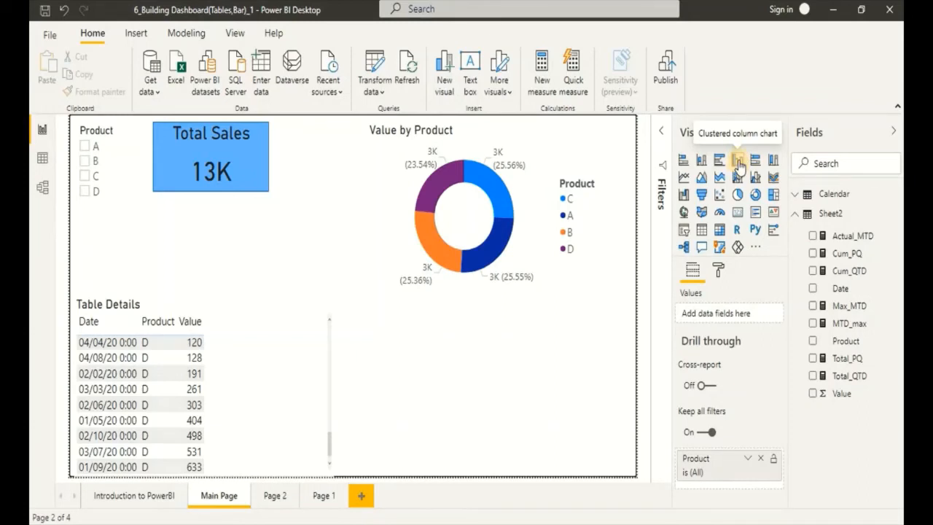
left_click(738, 160)
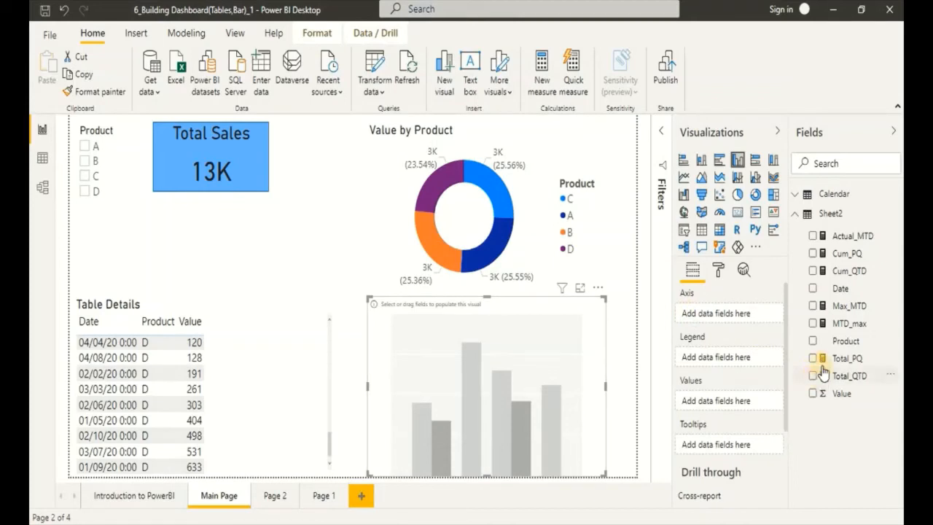
Plot Sheet2's Value by Date in the empty column chart and widen the chart to the page's edge
left_click(814, 289)
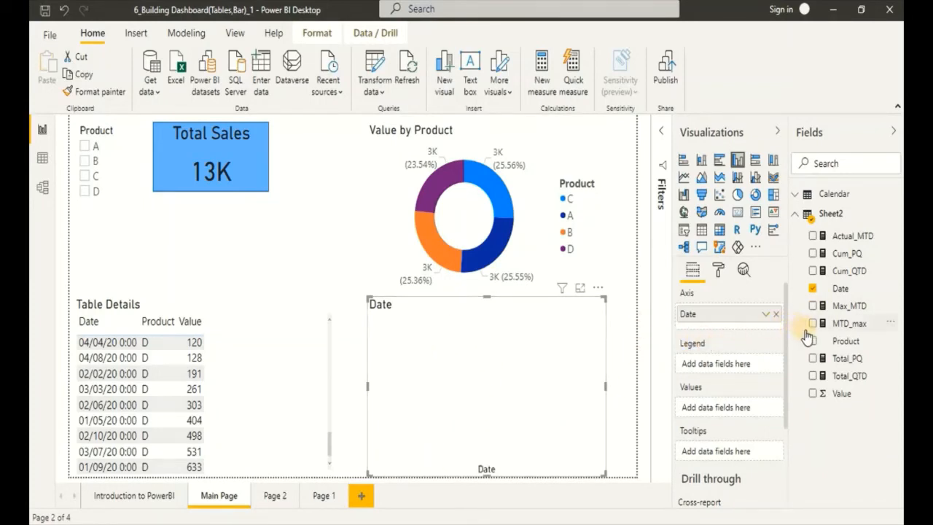
left_click(812, 394)
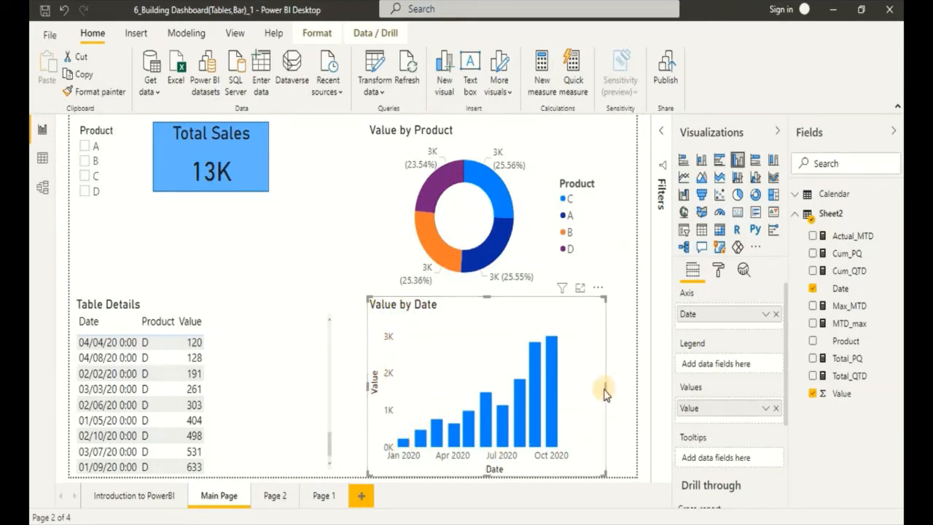
left_click_drag(607, 388, 635, 383)
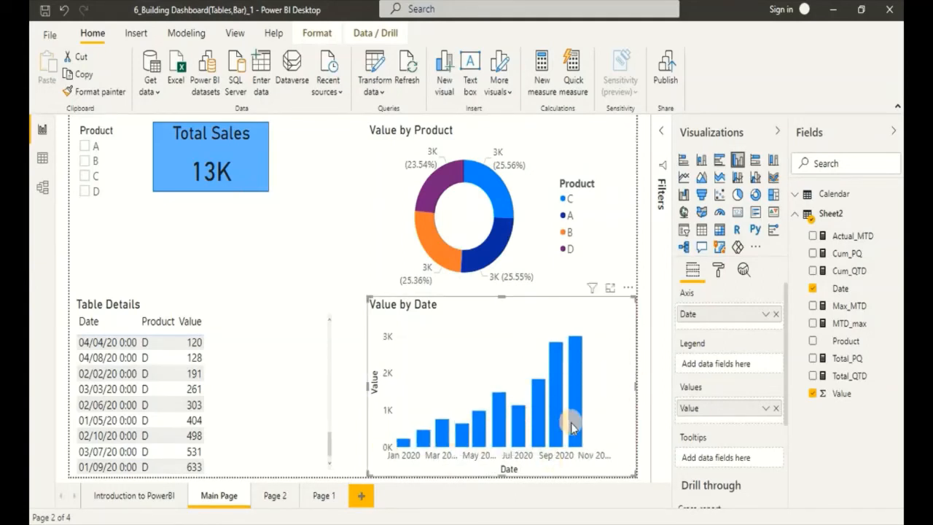
Set the column chart's title text to "Sales Trend"
left_click(718, 270)
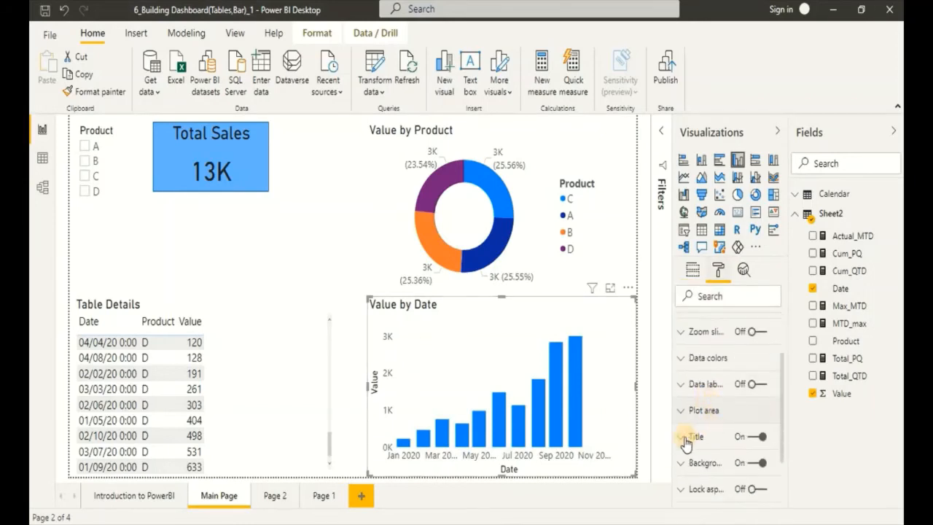
left_click(680, 437)
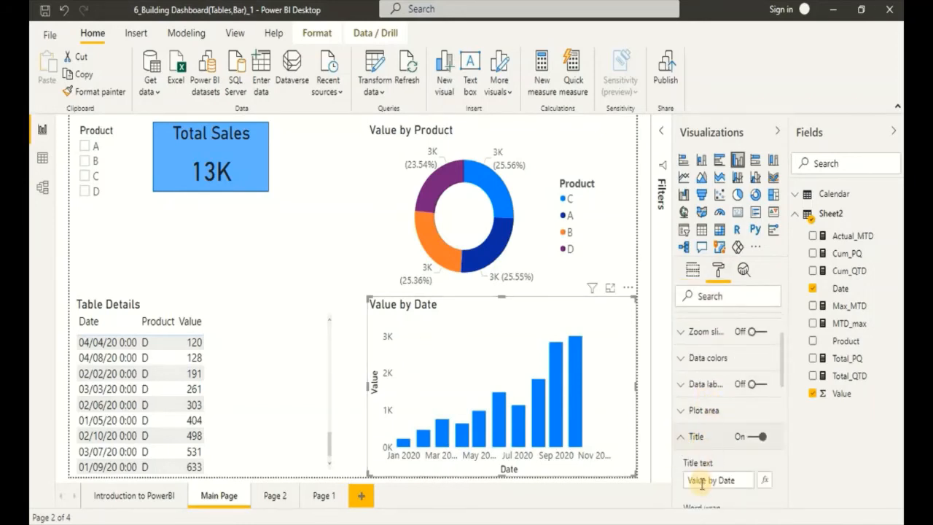
key("ctrl+a")
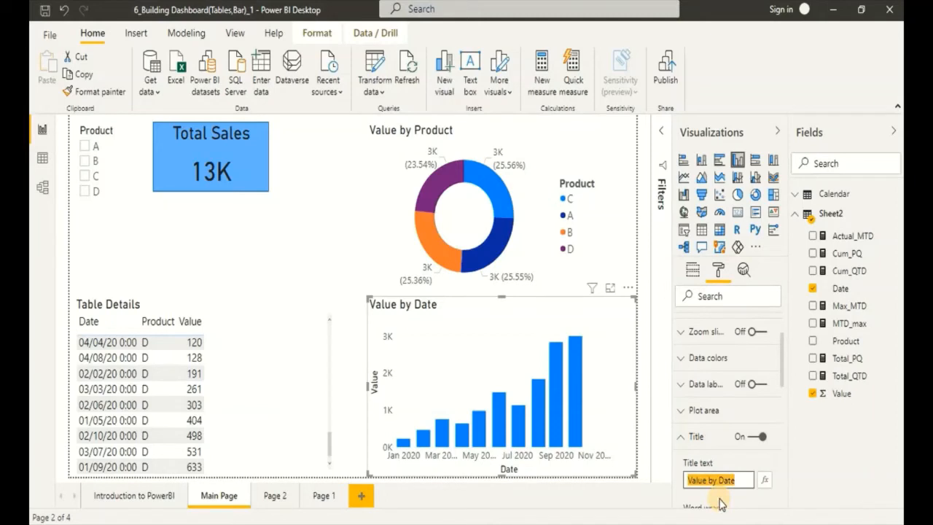
type("Sale")
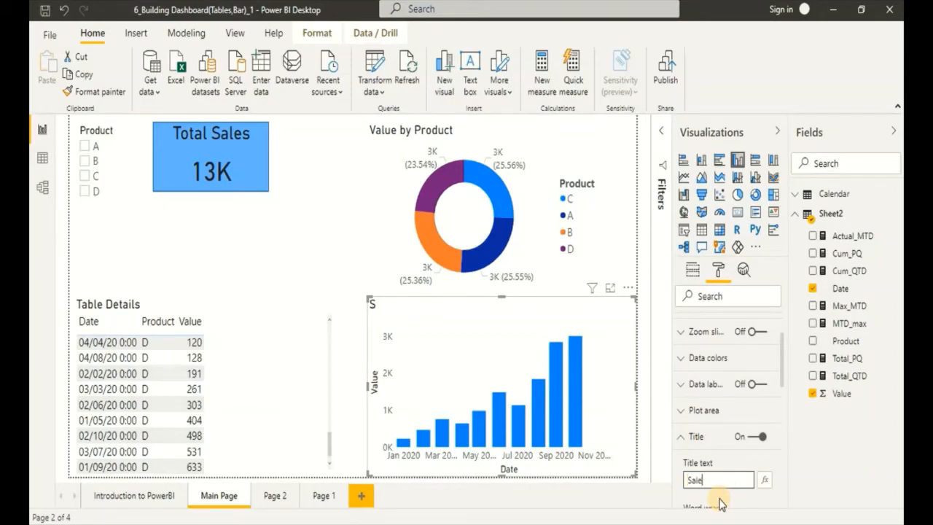
type("s Trend")
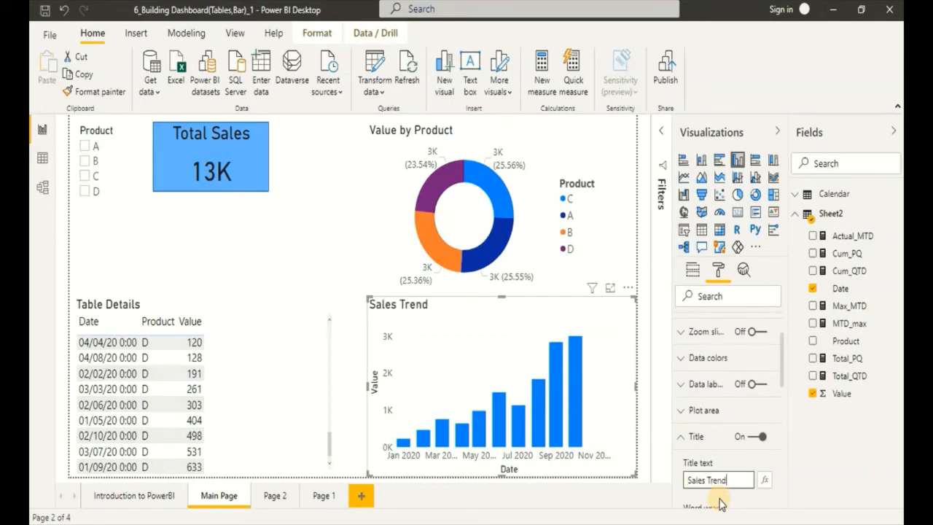
left_click(353, 303)
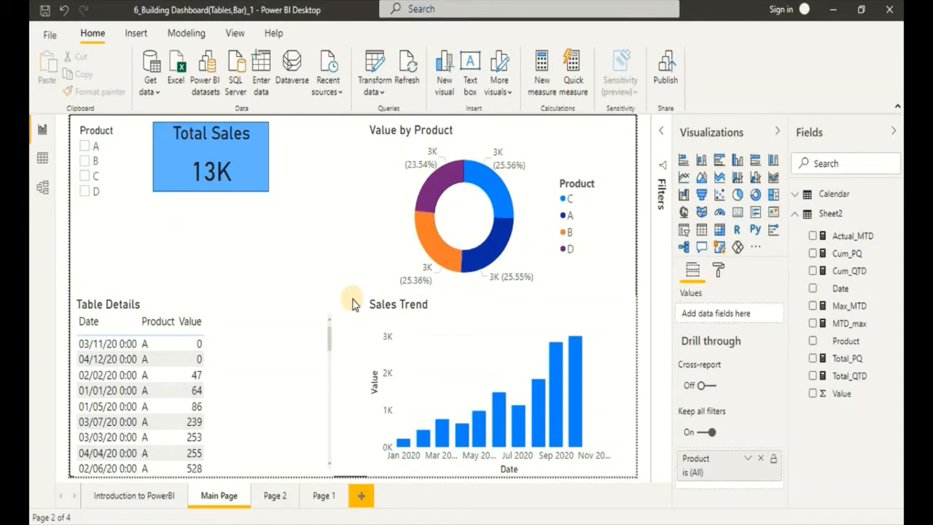
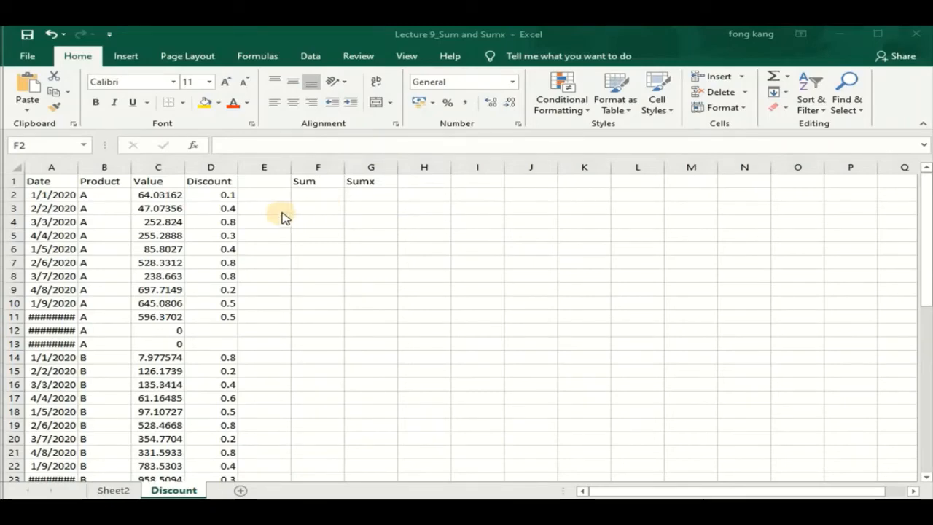
Switch to the Excel workbook and enter =SUM(C2:C11) in cell F2 of the Discount sheet, under the Sum heading
left_click(304, 198)
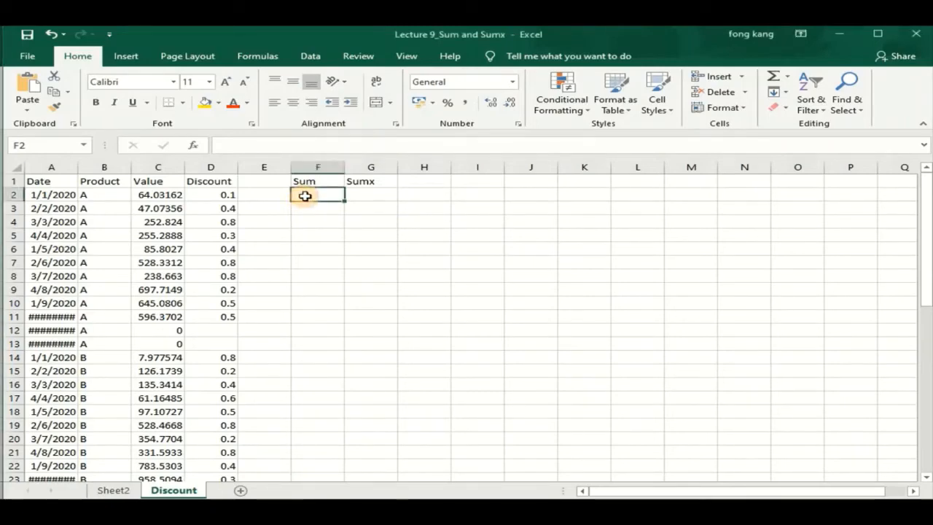
type("sum")
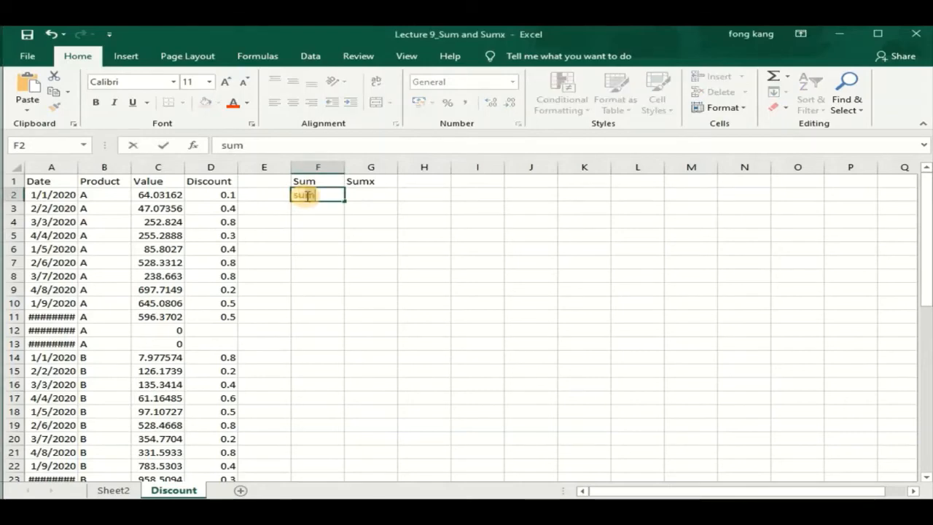
key("BackSpace")
key("BackSpace")
key("BackSpace")
type("=sum(")
left_click_drag(157, 194, 153, 316)
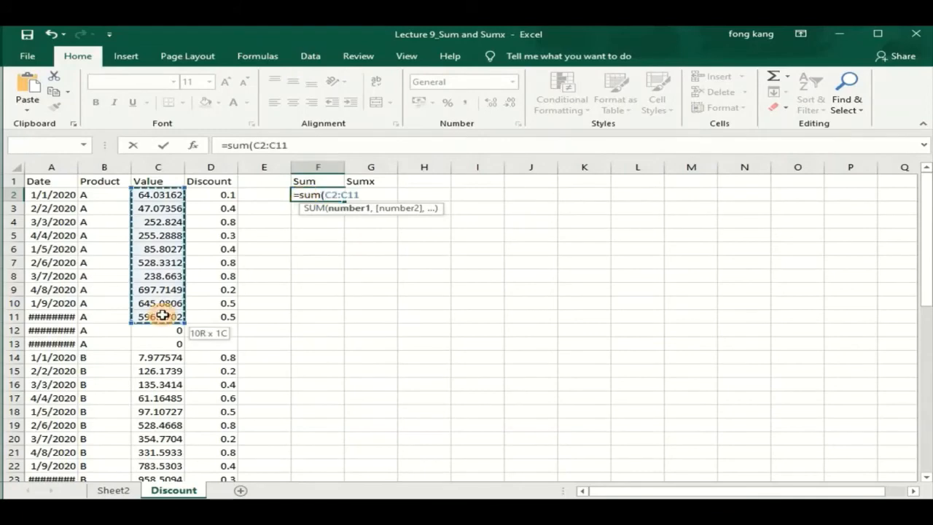
type(")")
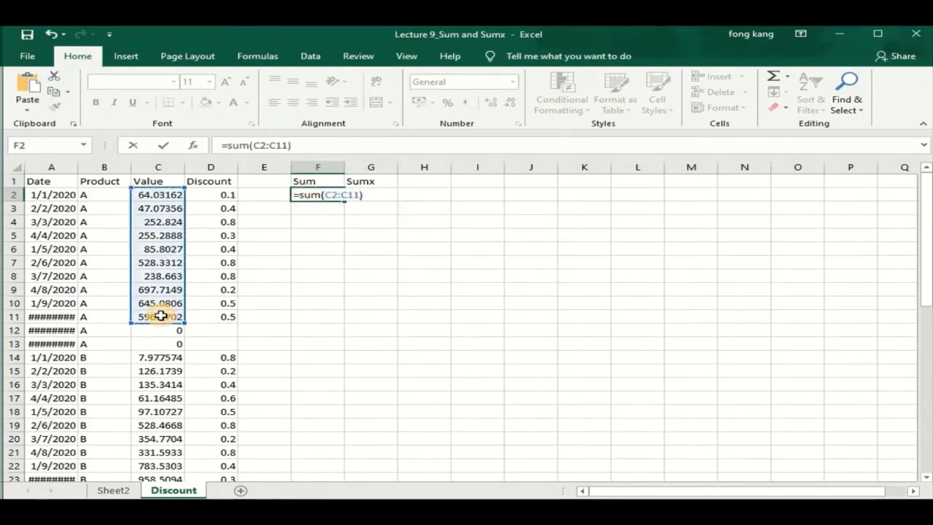
key("Return")
Extend the formula in F2 to =SUM(C2:C11)*(1-SUM(D2:D11))
left_click(307, 194)
left_click(317, 146)
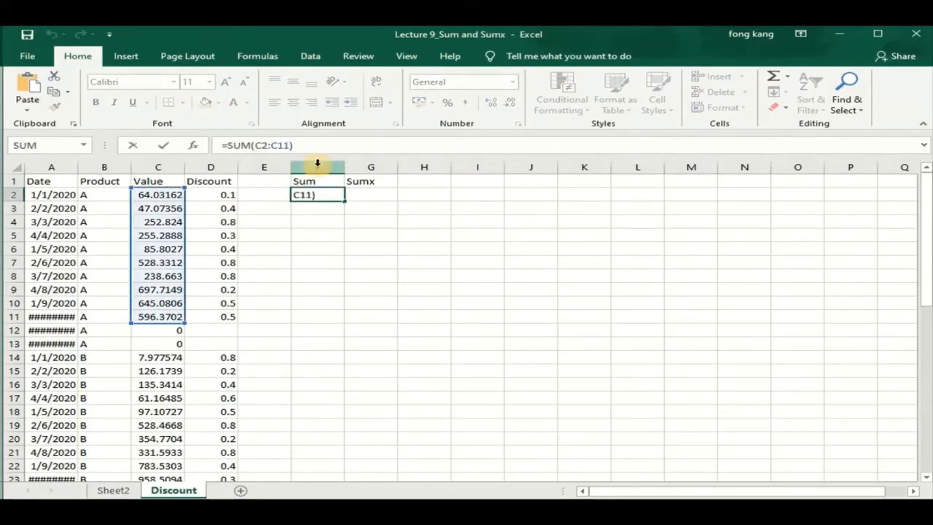
type("*")
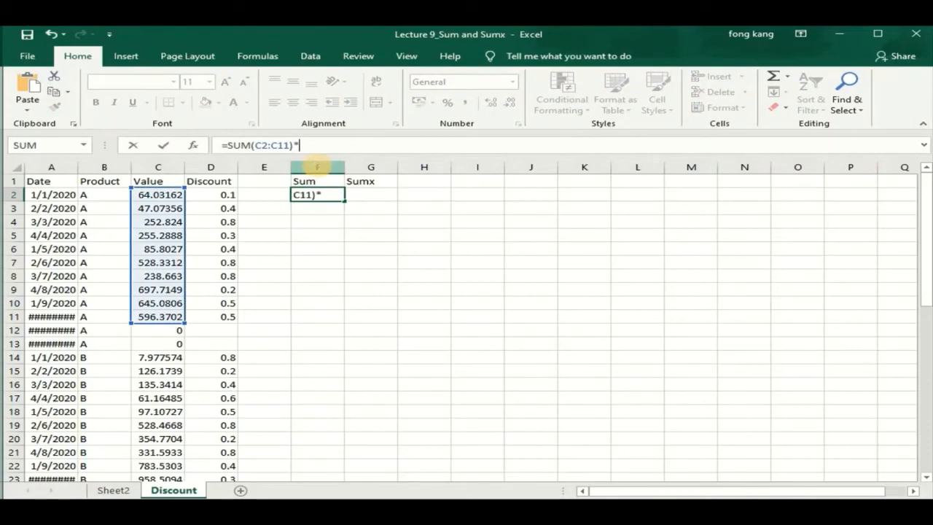
type("sum(")
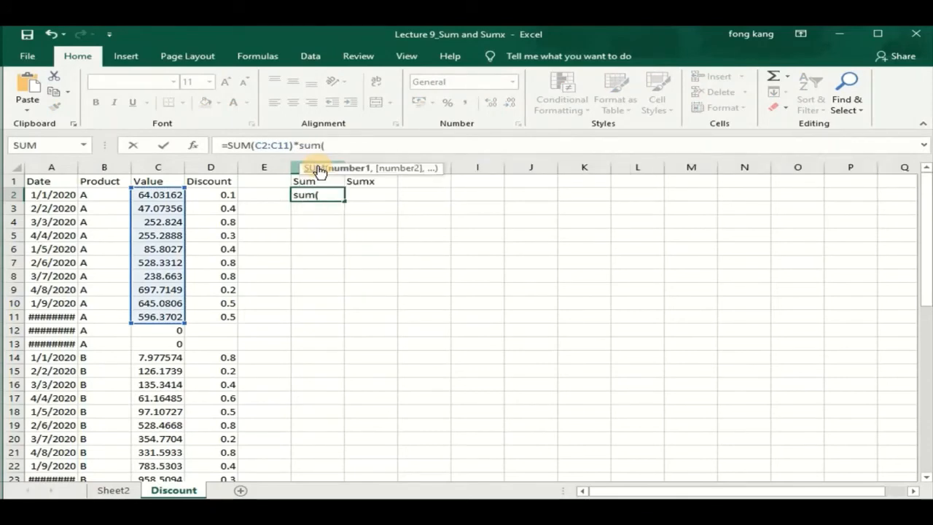
left_click_drag(223, 195, 222, 318)
type(")")
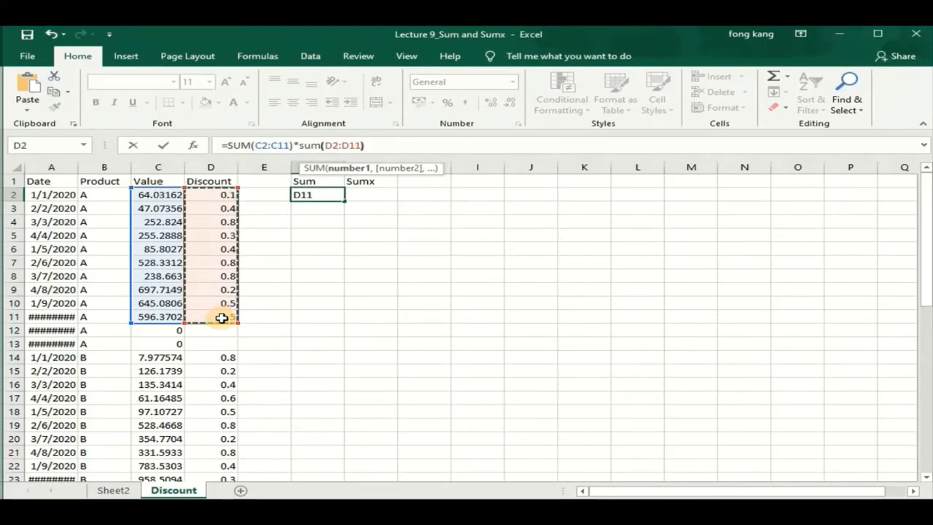
left_click(300, 145)
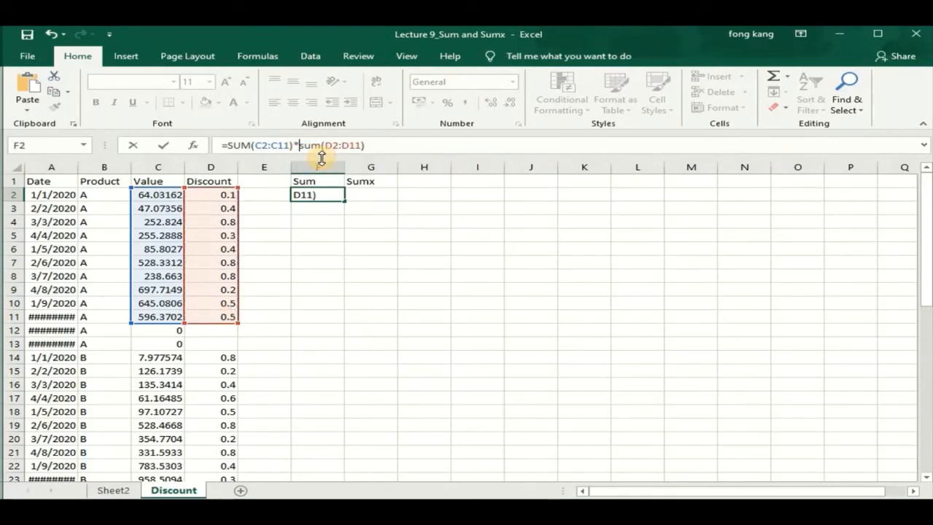
type("(1-")
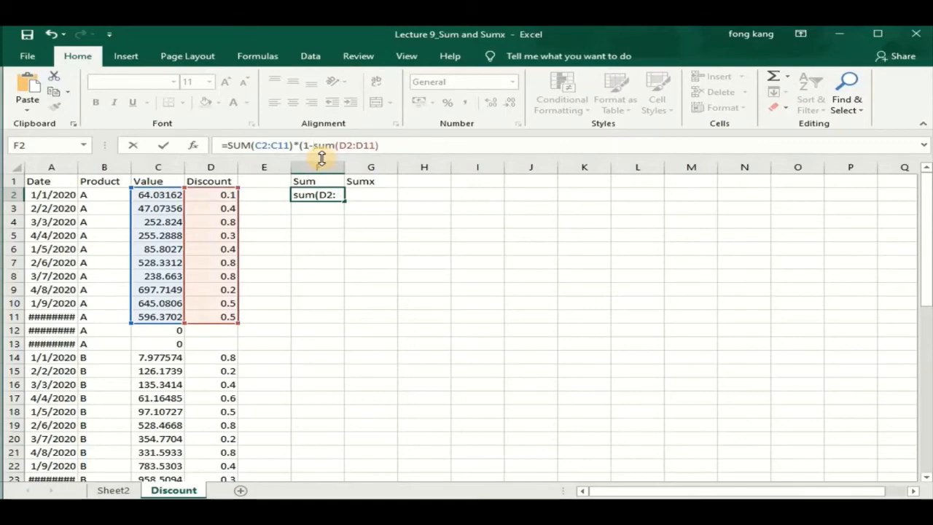
left_click(412, 145)
type(")")
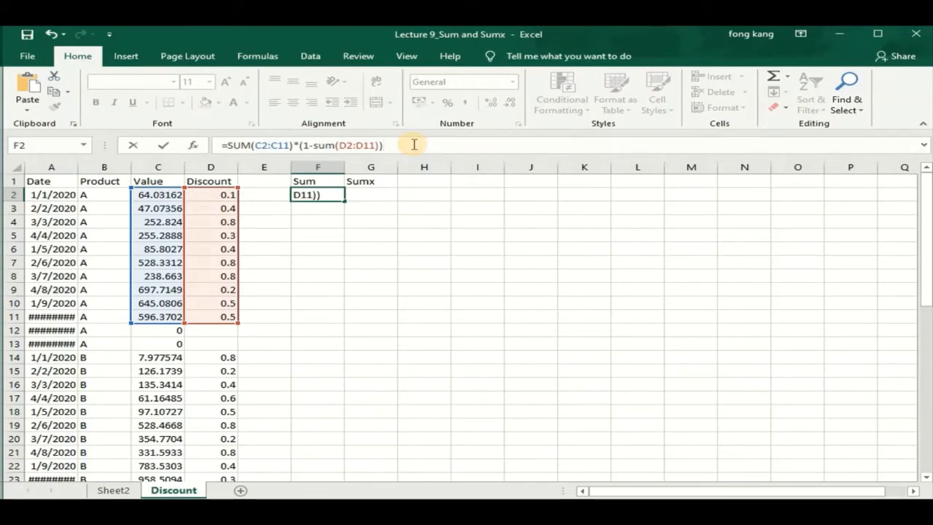
key("Return")
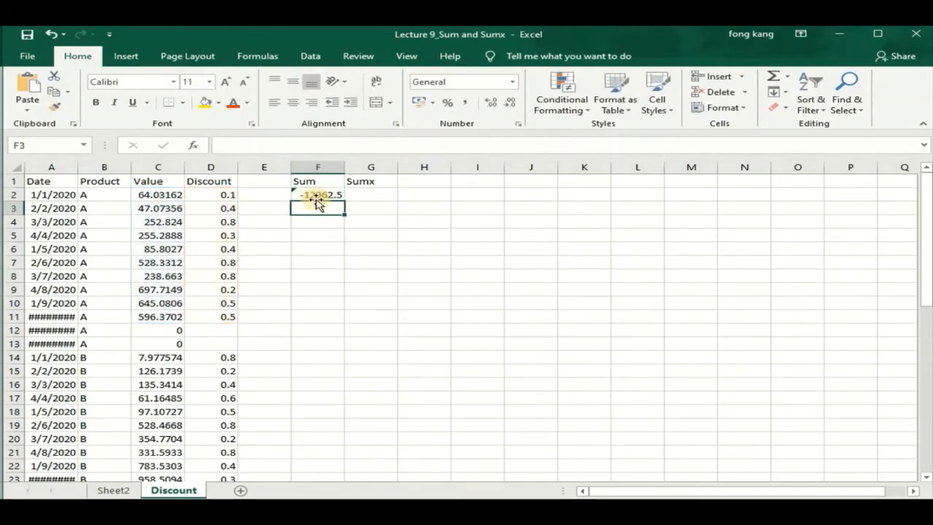
left_click(317, 196)
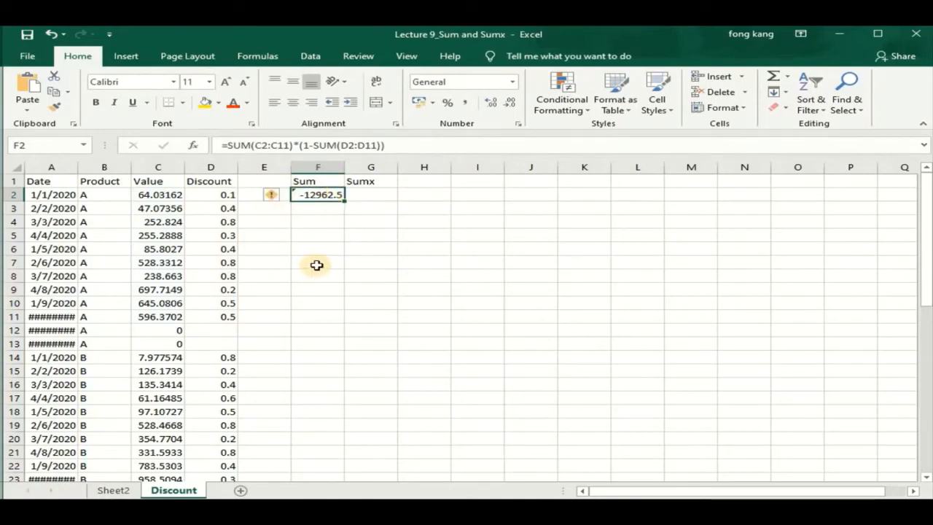
Enter =C2*(1-D2) in cell G2 under the Sumx heading and fill it down to G11
left_click(365, 196)
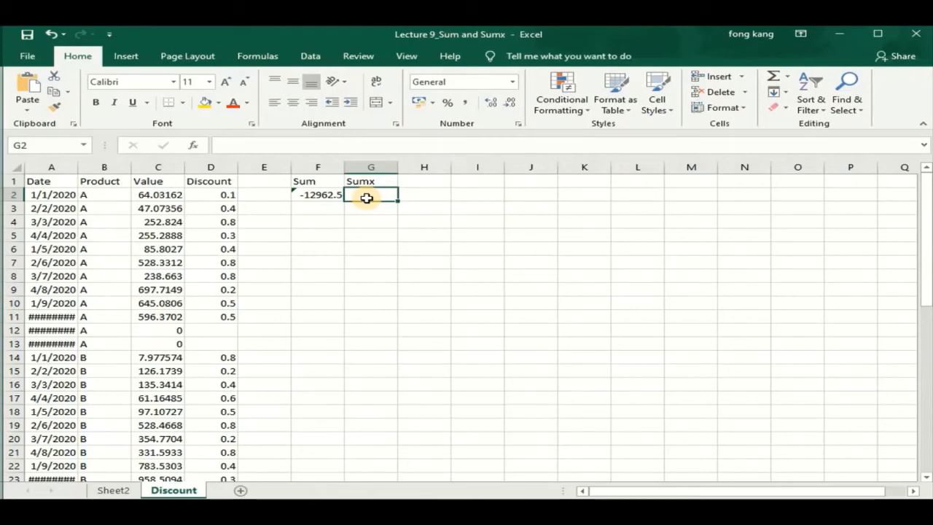
type("=")
left_click(156, 195)
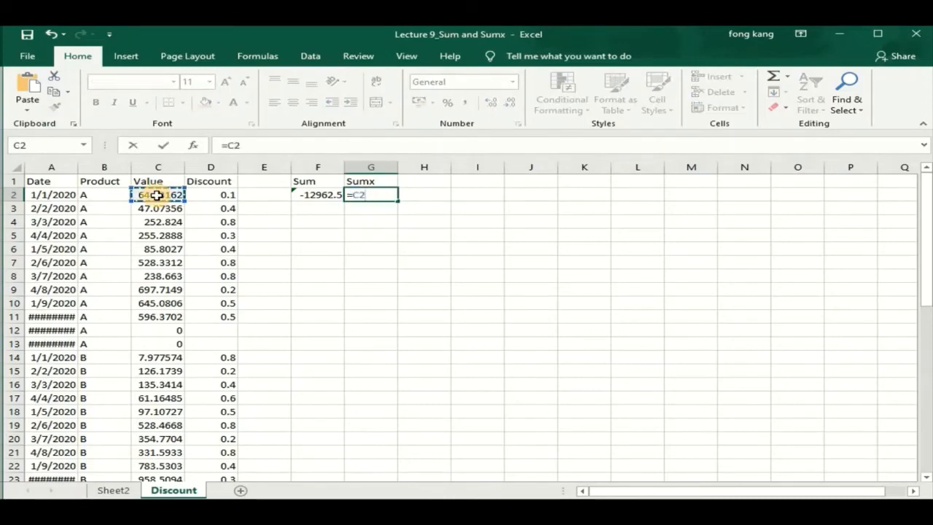
type("*(1-")
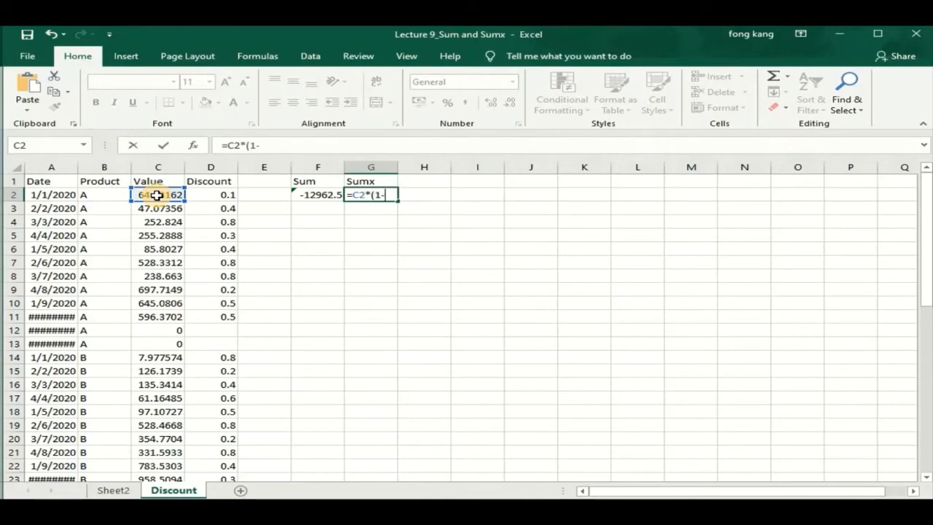
left_click(206, 196)
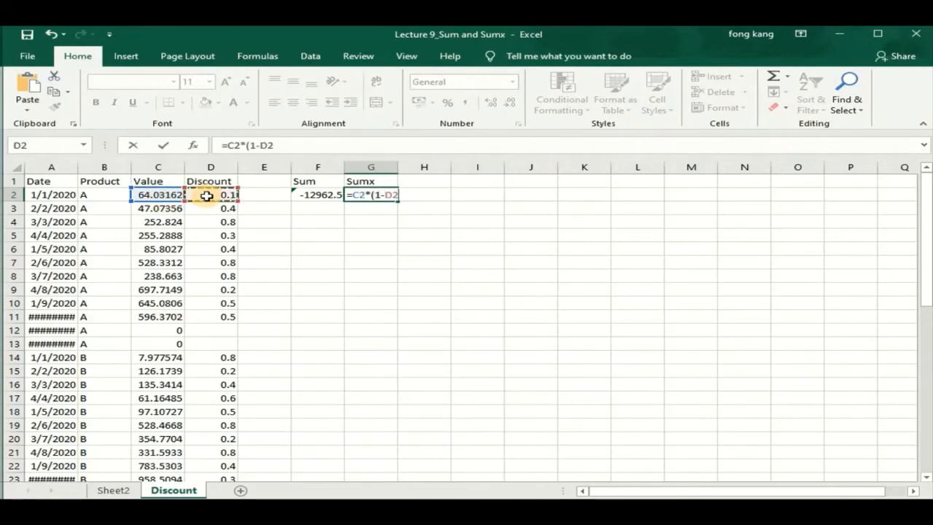
type(")")
key("Return")
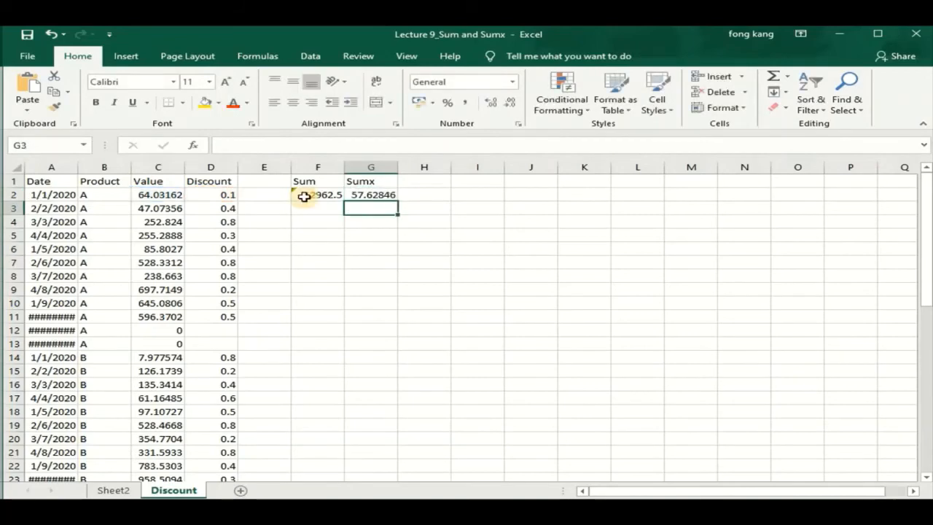
left_click(394, 198)
left_click_drag(394, 223, 384, 325)
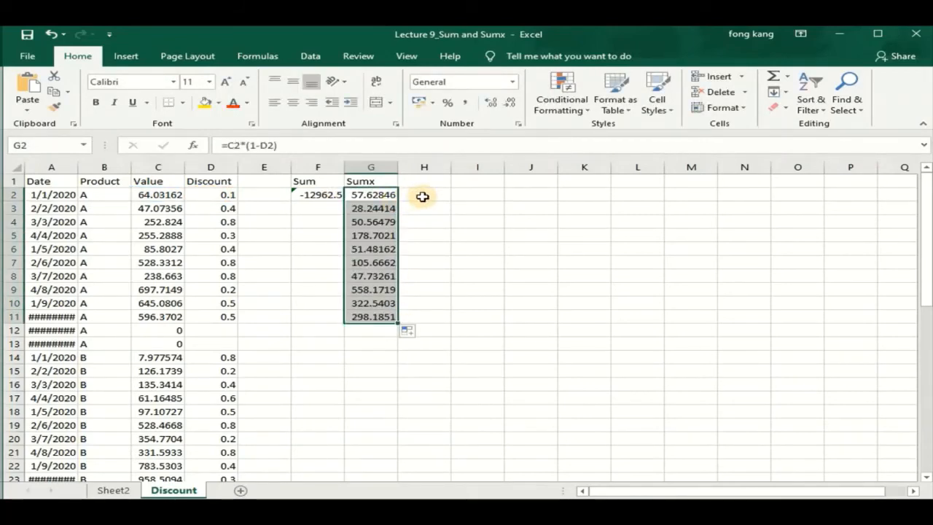
Total the Sumx column by entering =SUM(G2:G11) in cell H2
left_click(422, 197)
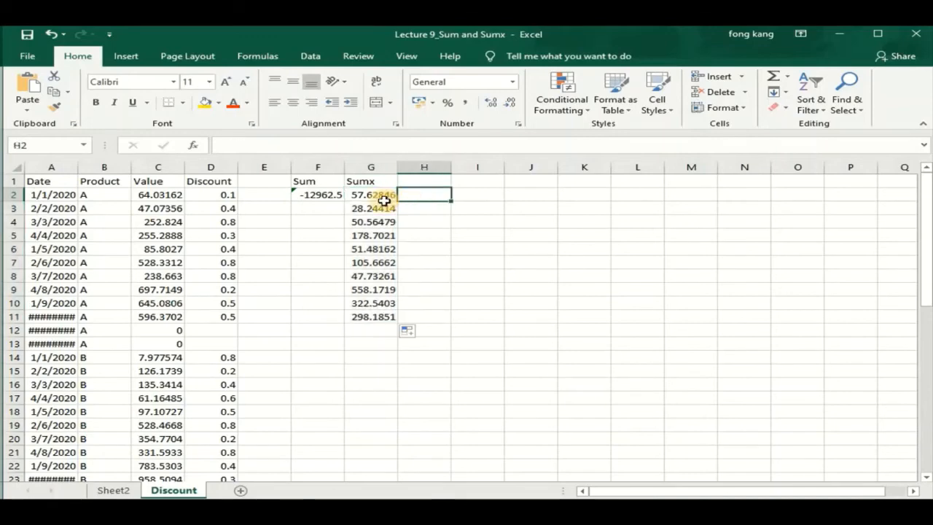
type("=sum(")
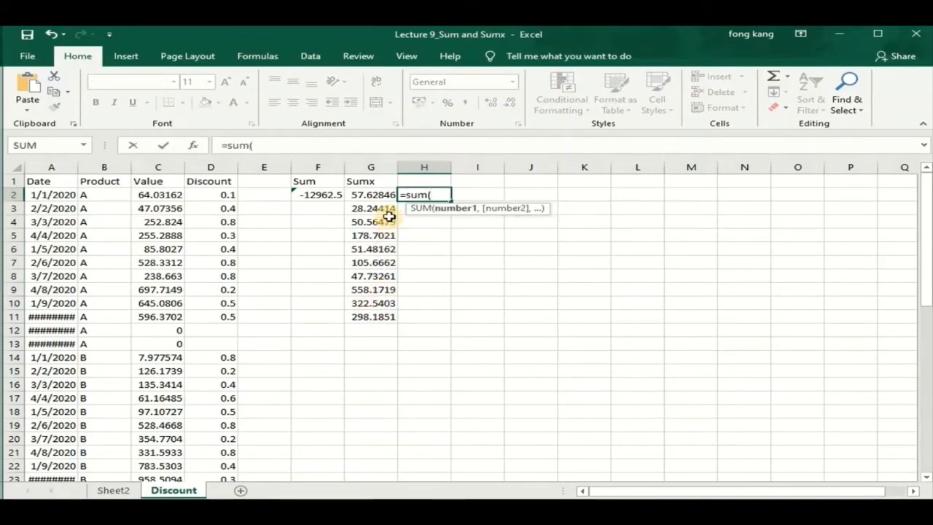
left_click_drag(372, 195, 376, 313)
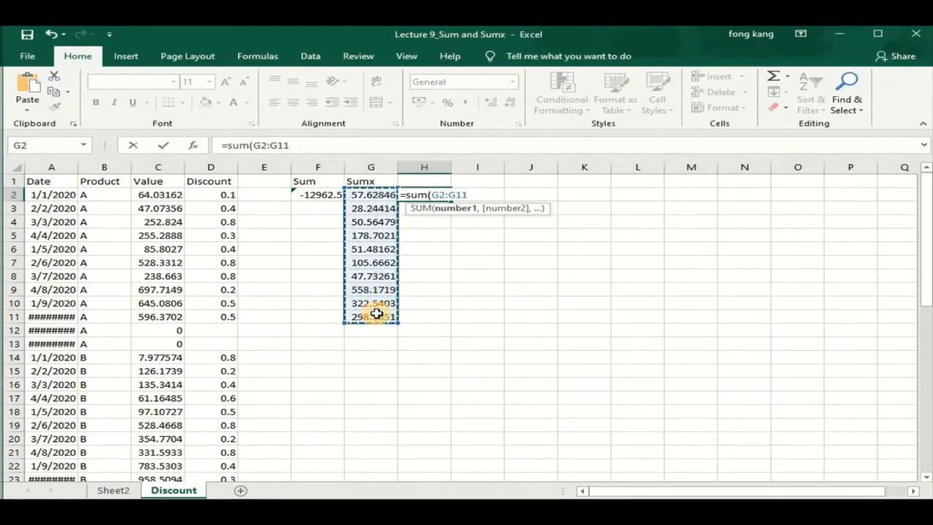
type(")")
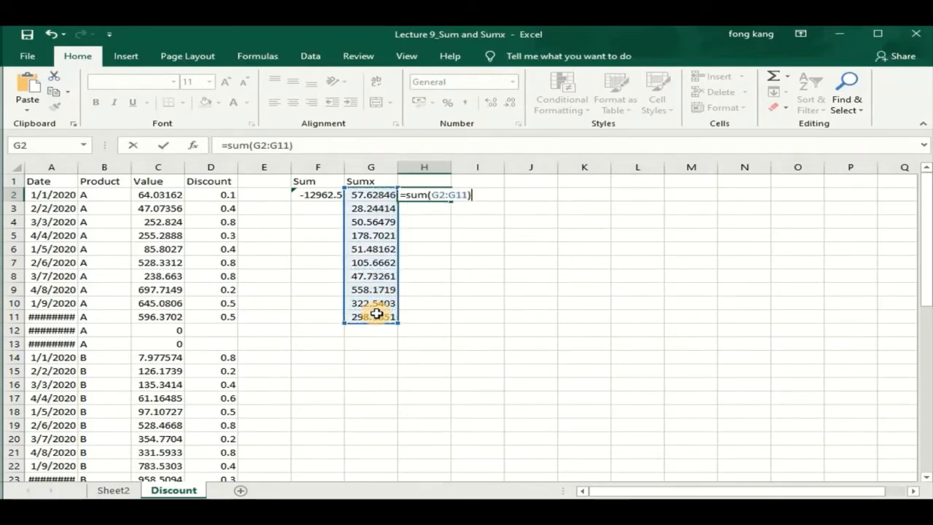
key("Return")
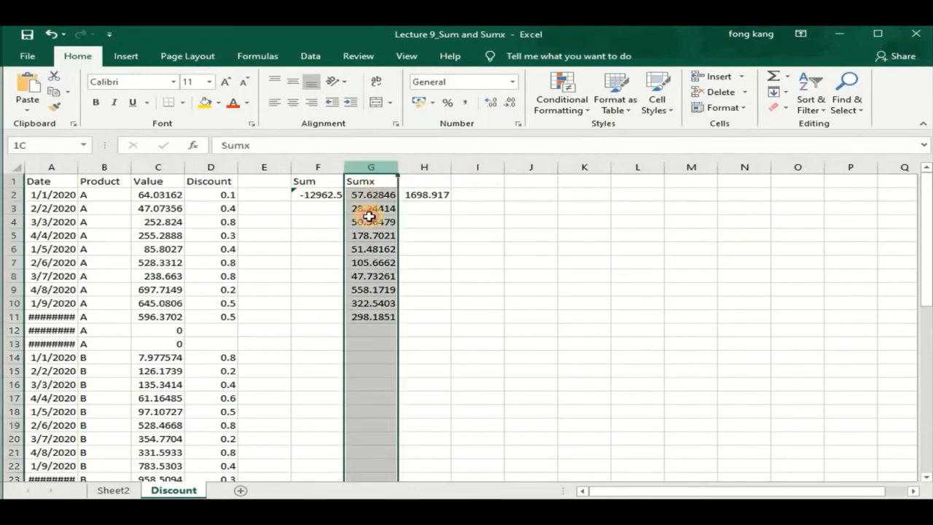
left_click(370, 169)
left_click(379, 315)
left_click(413, 246)
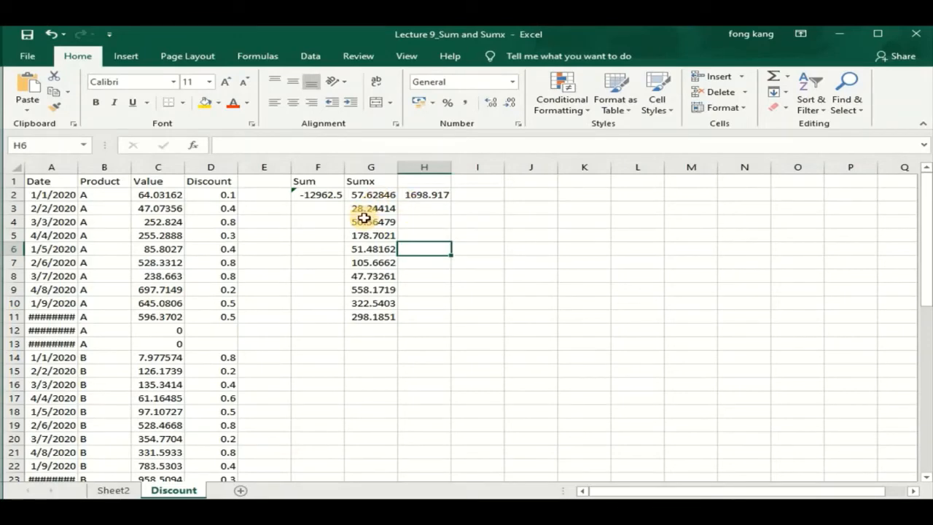
key("Up")
key("Up")
key("Up")
key("Up")
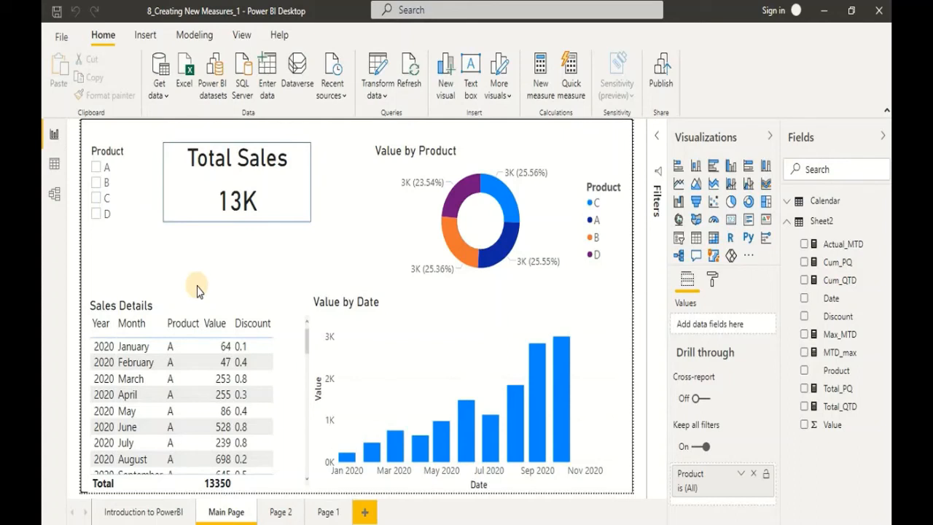
In the Power BI report, create a measure in Sheet2 defined as Total_Disc = sum(Sheet2[Discount])
right_click(821, 222)
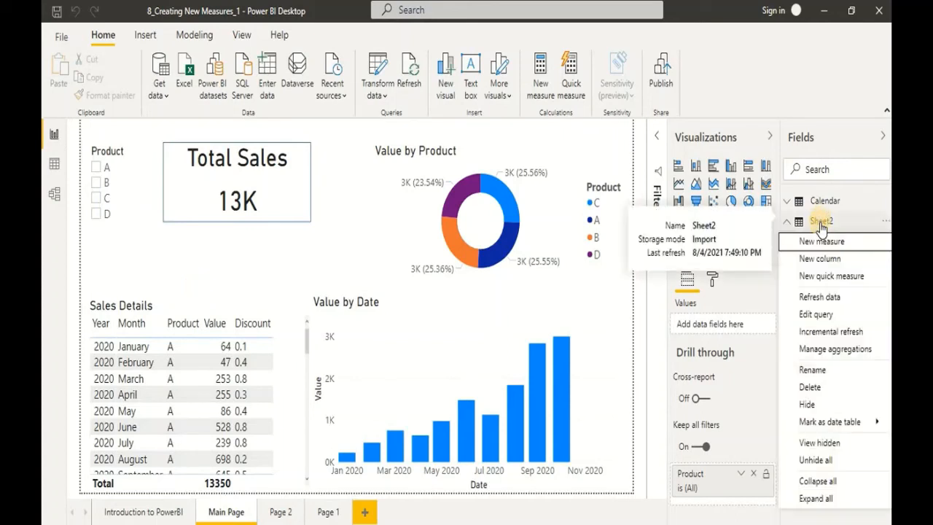
left_click(817, 244)
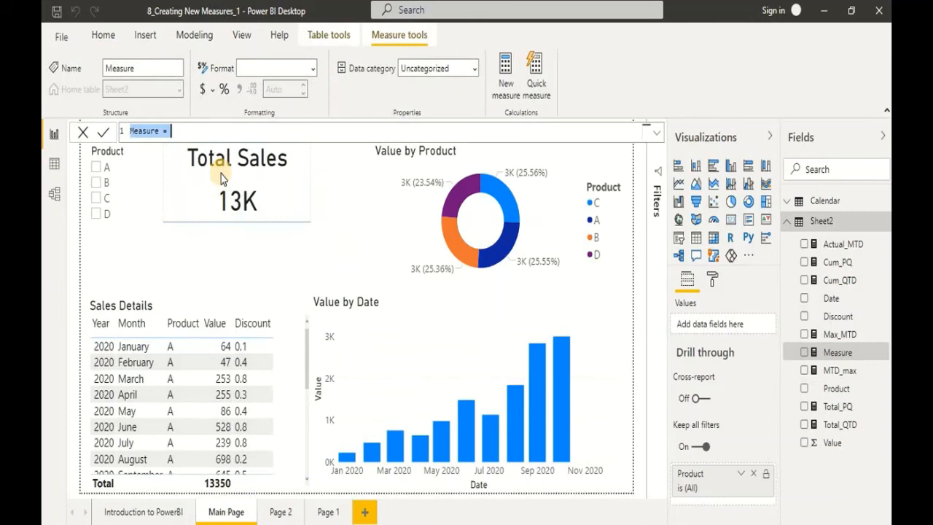
left_click(145, 131)
double_click(145, 131)
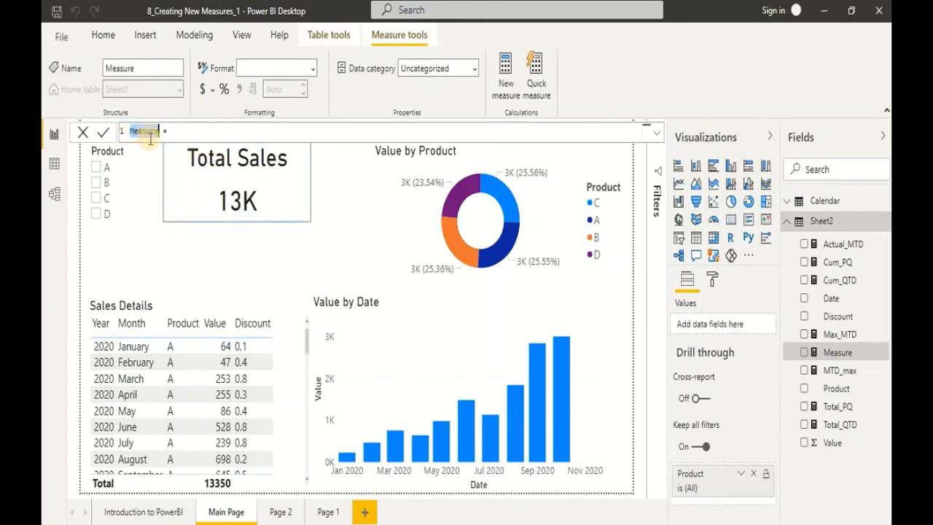
type("Total Disc")
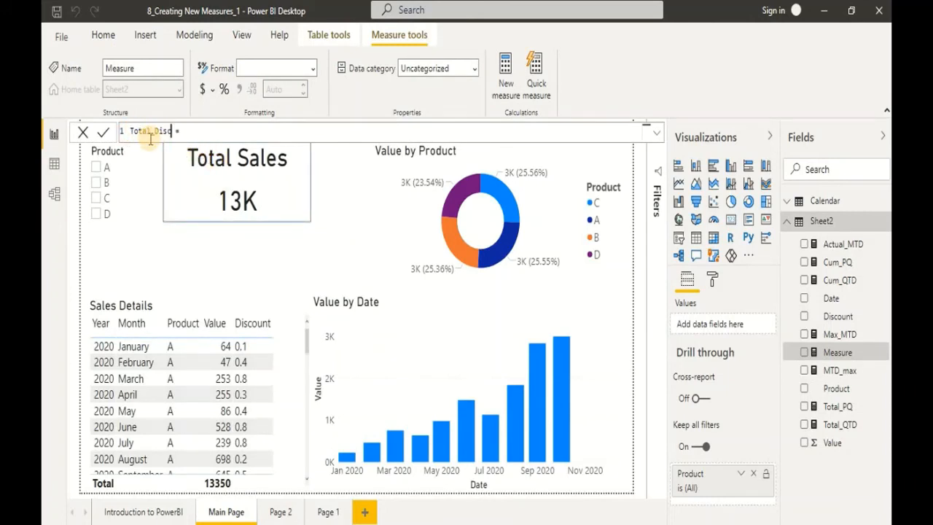
key("Right")
key("Right")
key("Right")
type("sum(Sheet2[Discount]")
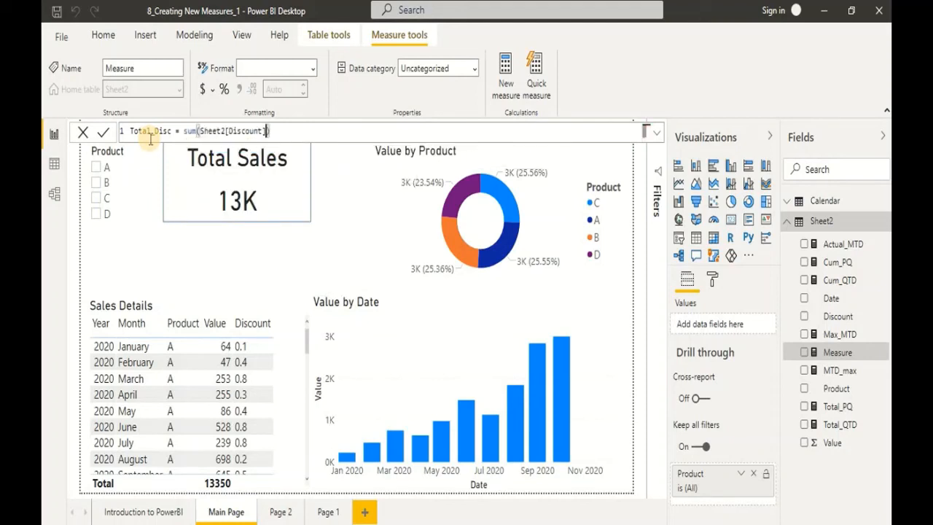
type(")")
key("Return")
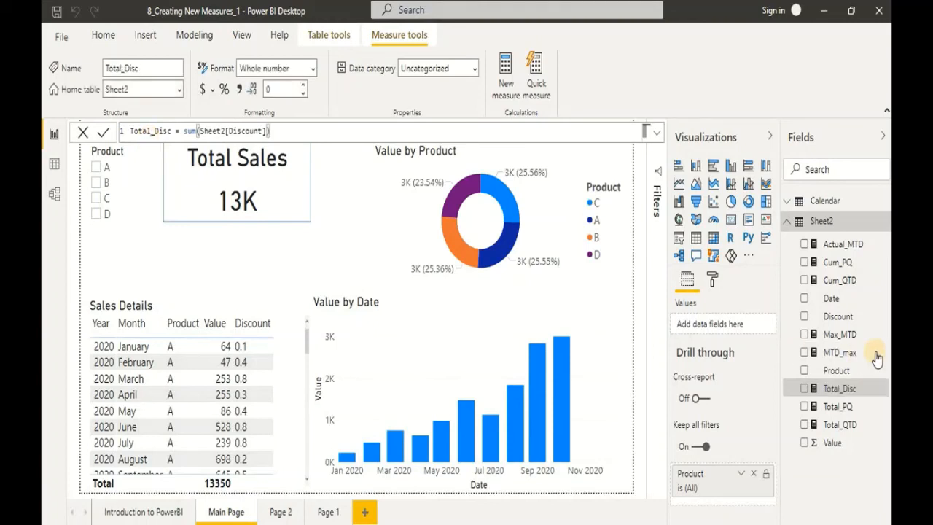
Try adding Total_Disc to the Sales Details table, read the visual's error details, and take the measure out of the table
left_click(254, 310)
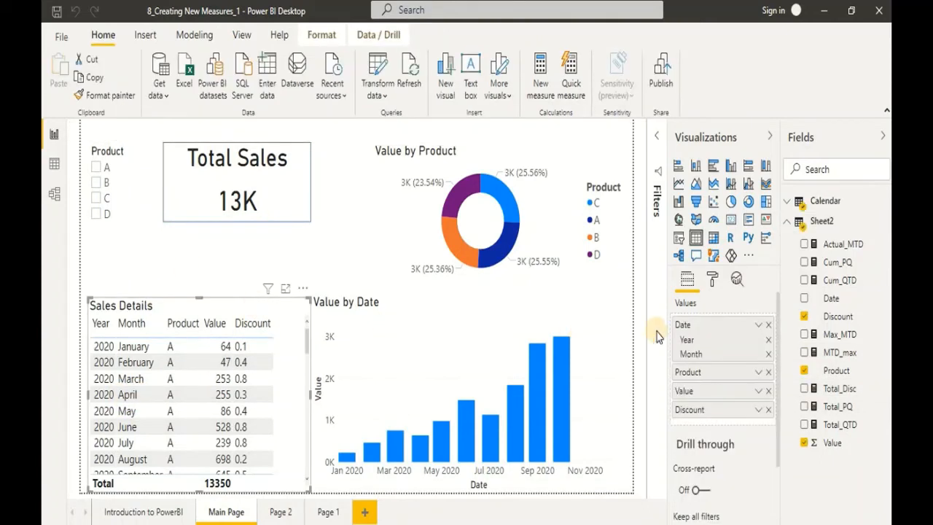
left_click(804, 389)
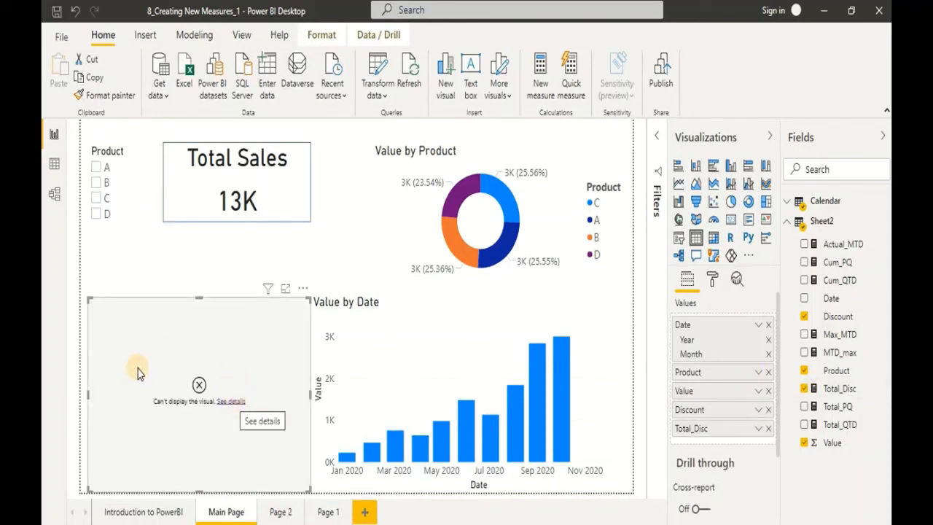
left_click(230, 401)
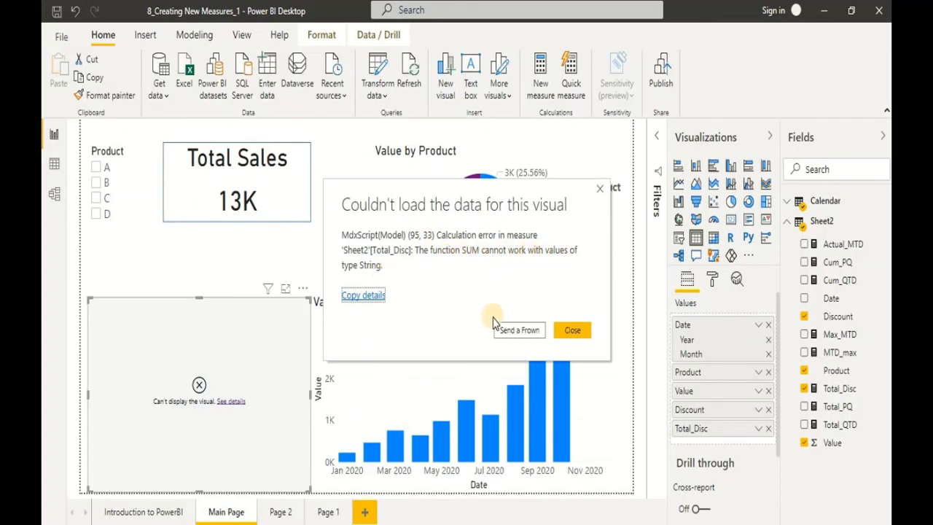
left_click(565, 330)
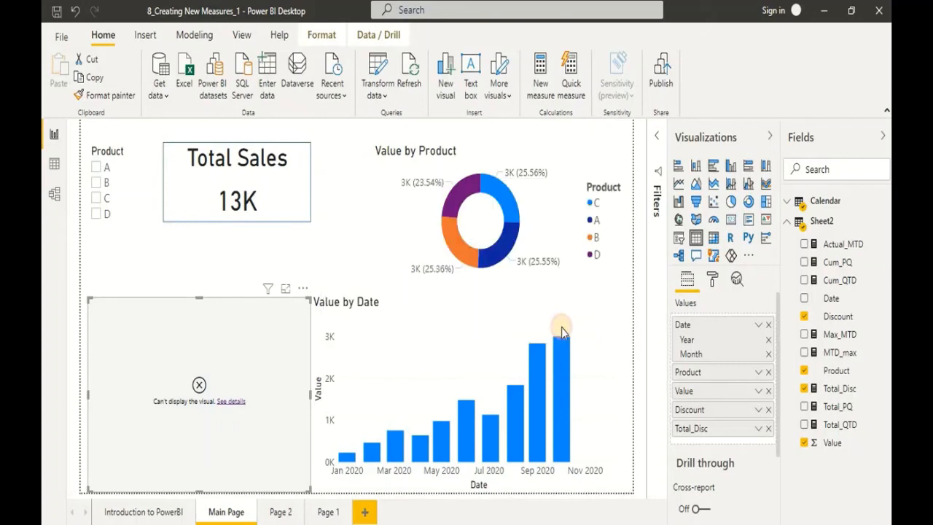
left_click(804, 389)
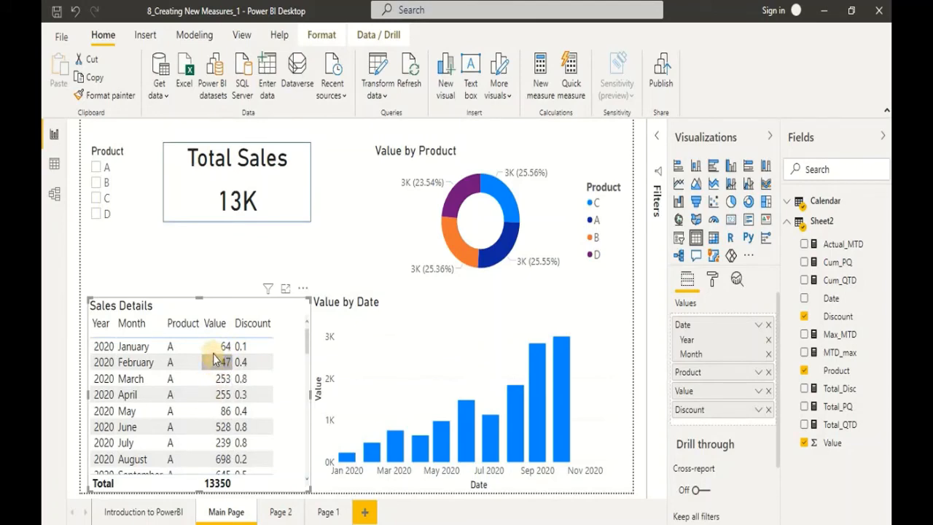
left_click(222, 426)
left_click(217, 427)
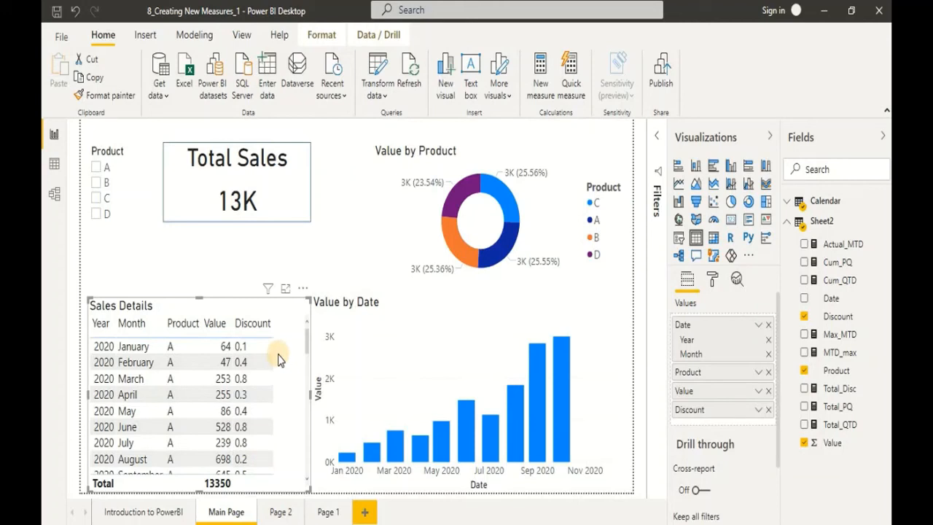
In Power Query Editor, change the Discount column's data type to Decimal Number and apply the changes to the report
left_click(382, 67)
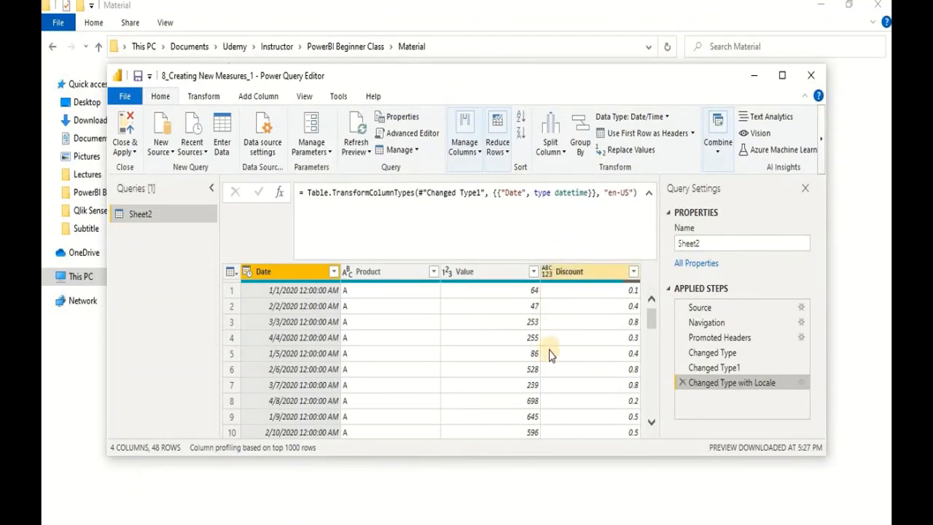
right_click(585, 272)
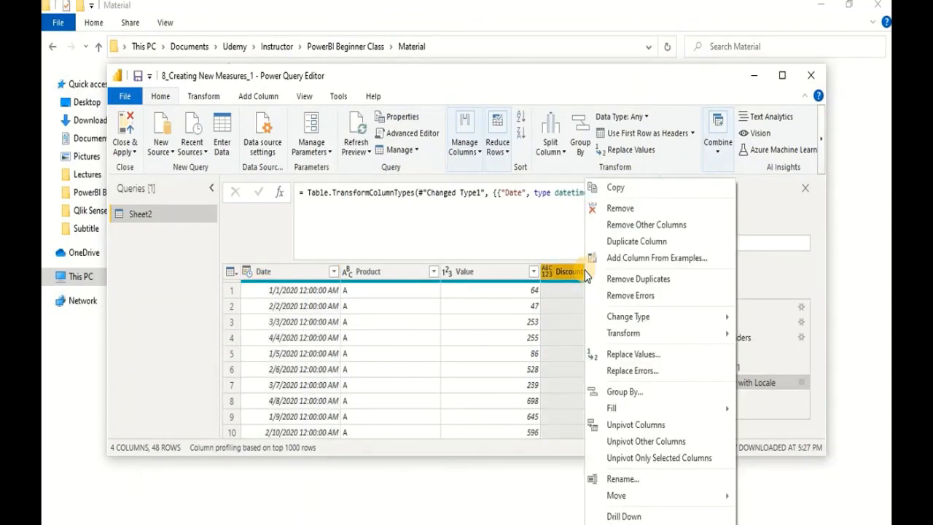
mouse_move(636, 324)
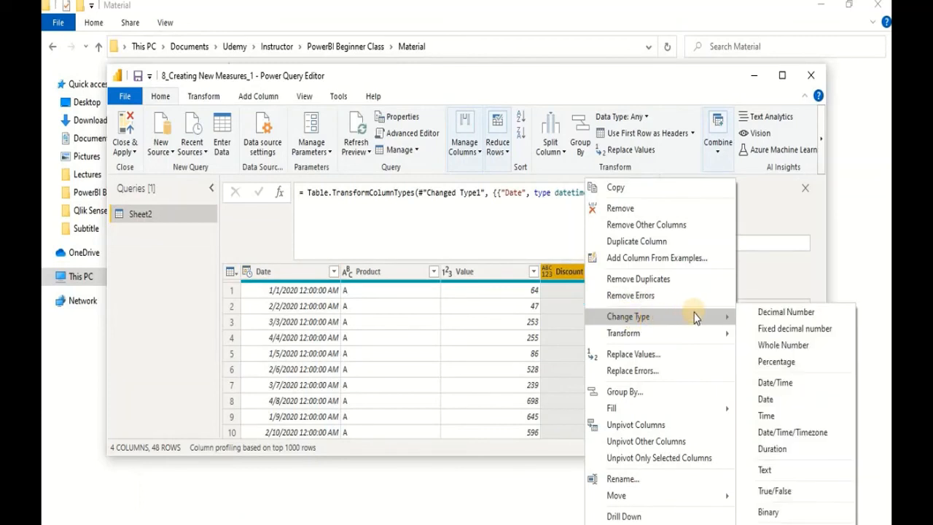
left_click(764, 319)
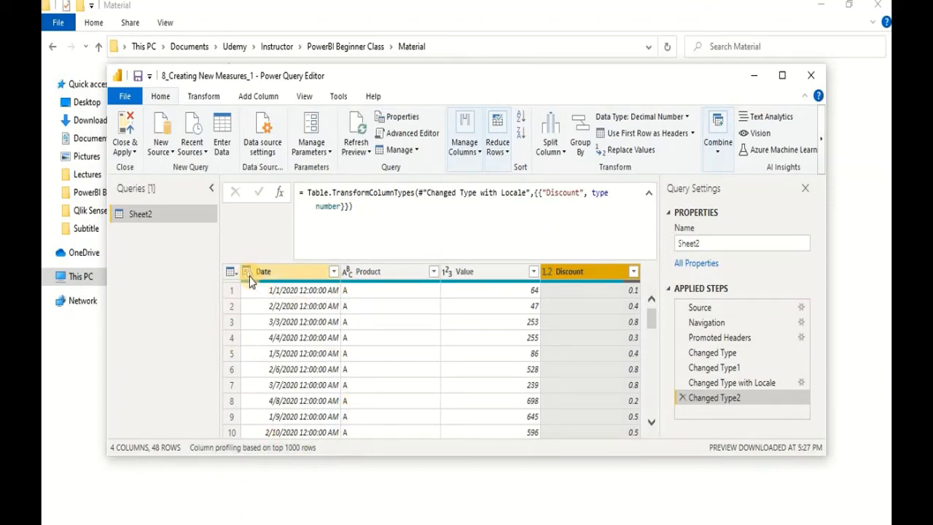
left_click(128, 128)
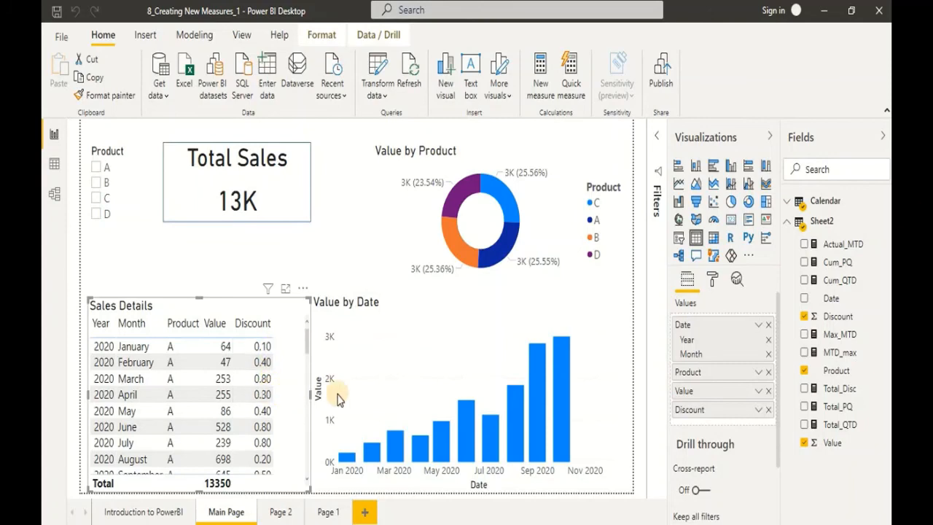
Add Total_Disc to the Sales Details table again, check its column, and remove it from the table
left_click(807, 391)
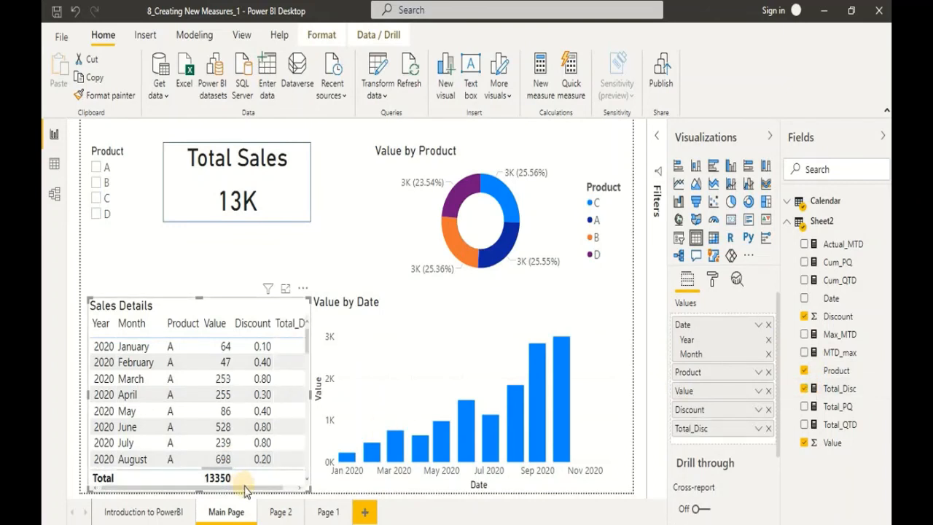
left_click_drag(248, 488, 263, 488)
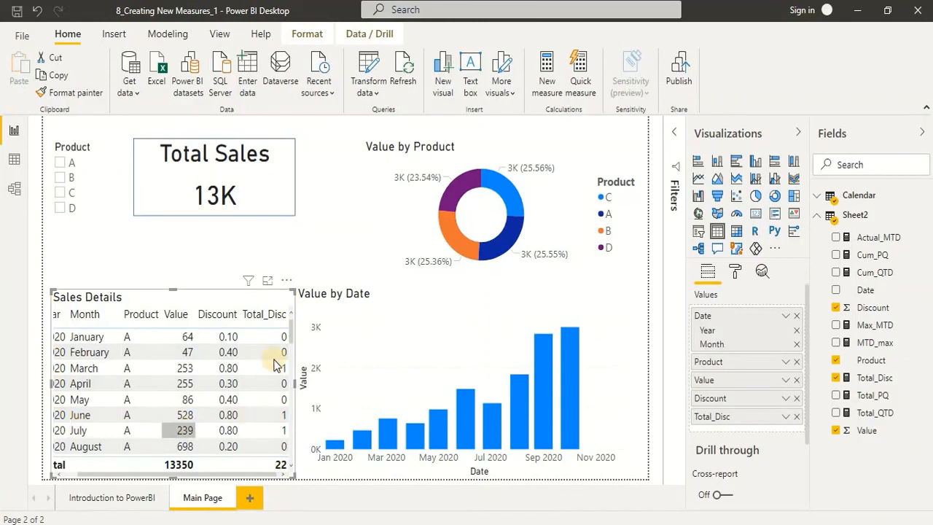
left_click(836, 378)
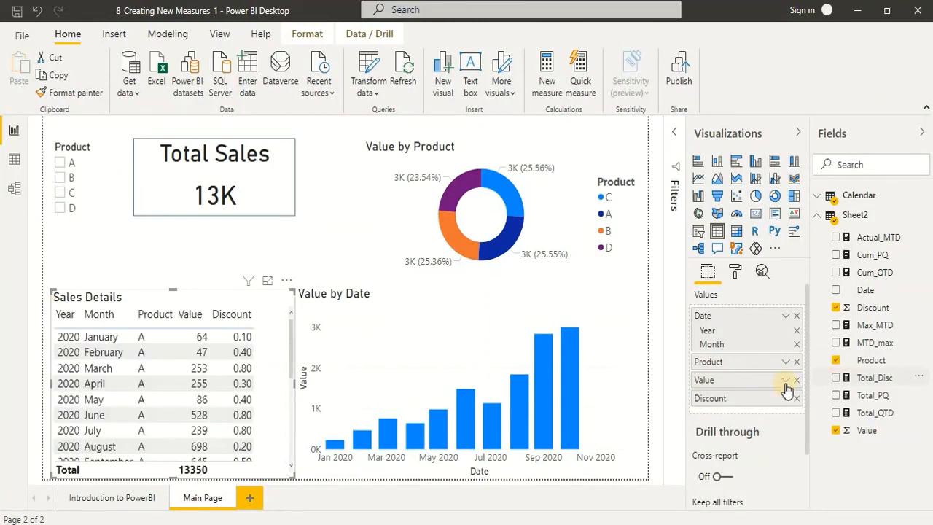
Start a new Sheet2 measure with the formula sumValue = sum(Sheet2[Value])*sum(Sheet2[Discount])
right_click(859, 218)
left_click(765, 236)
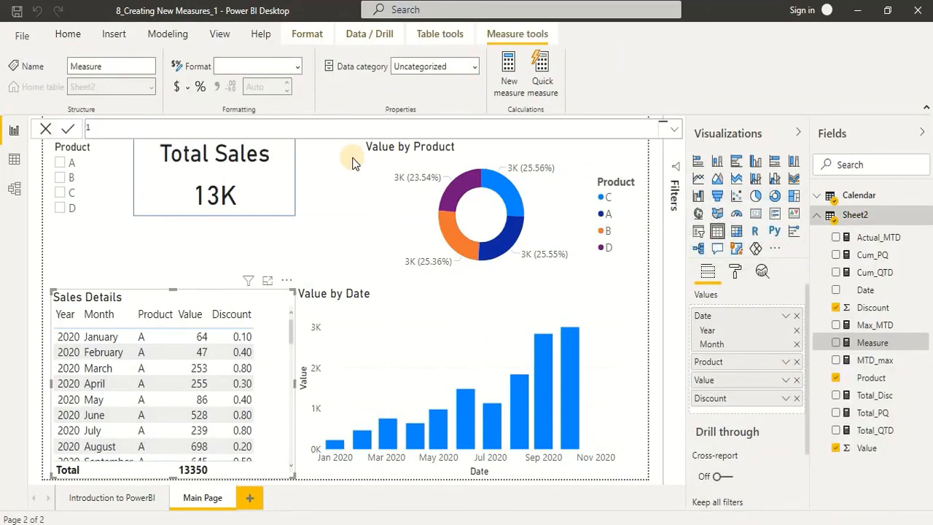
type("sumValue")
type("= sum(")
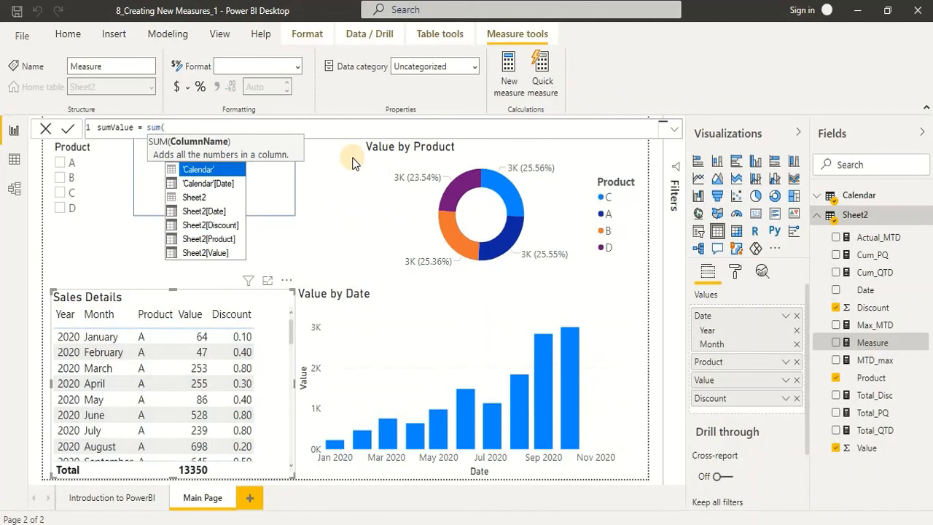
type("val")
key("Tab")
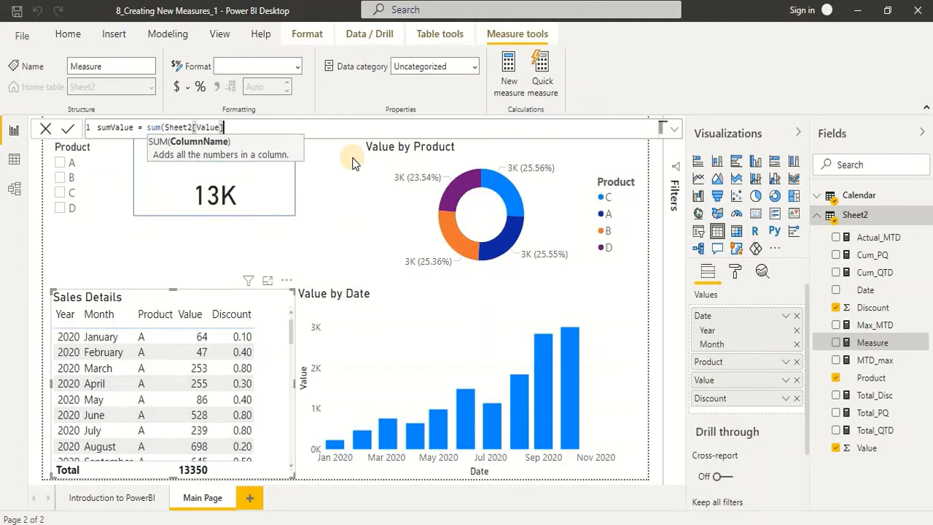
type(")")
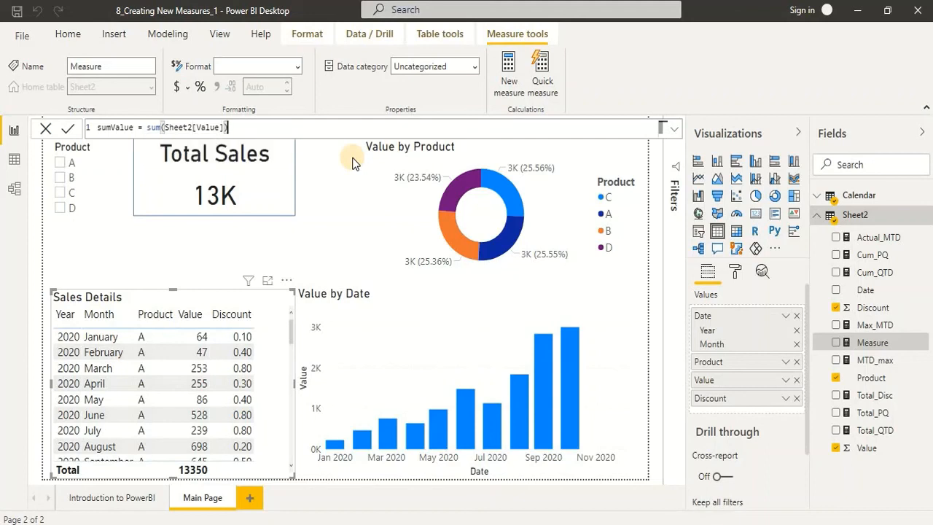
type("*sum(")
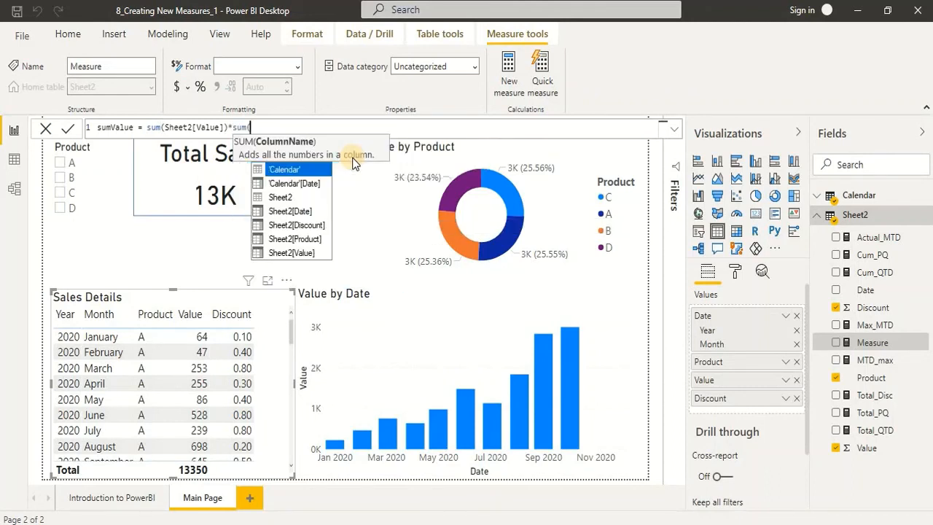
type("cis")
key("Tab")
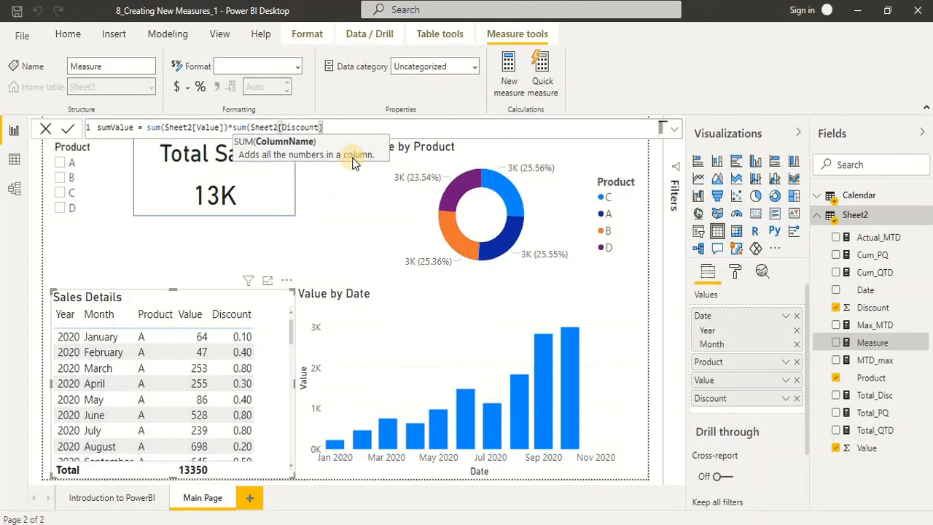
type(")")
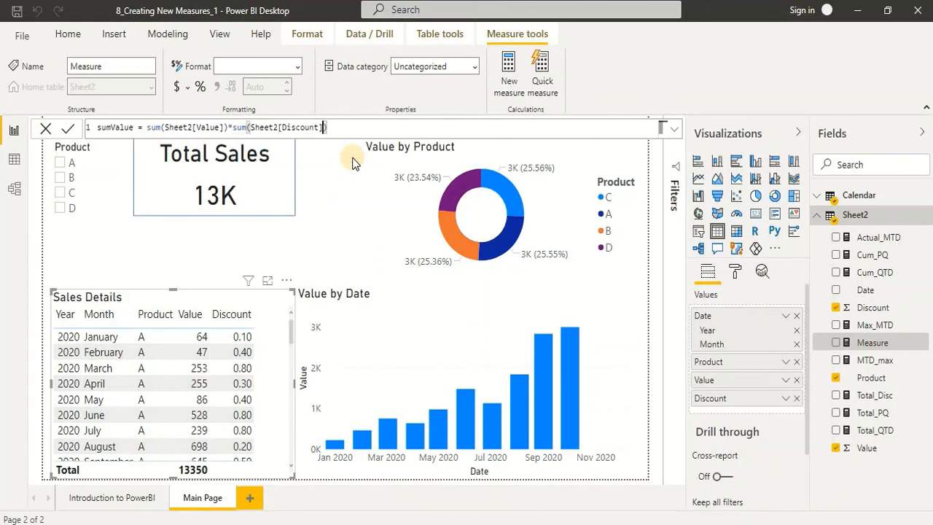
Change the discount factor in the sumValue formula to (1-sum(Sheet2[Discount])) and commit the measure
key("Left")
key("Left")
key("Left")
key("Left")
key("Left")
key("Left")
key("Left")
key("Left")
key("Left")
key("Left")
key("Left")
key("Left")
key("Left")
key("Left")
key("Left")
key("Left")
key("Left")
key("Left")
key("Left")
key("Left")
type("(")
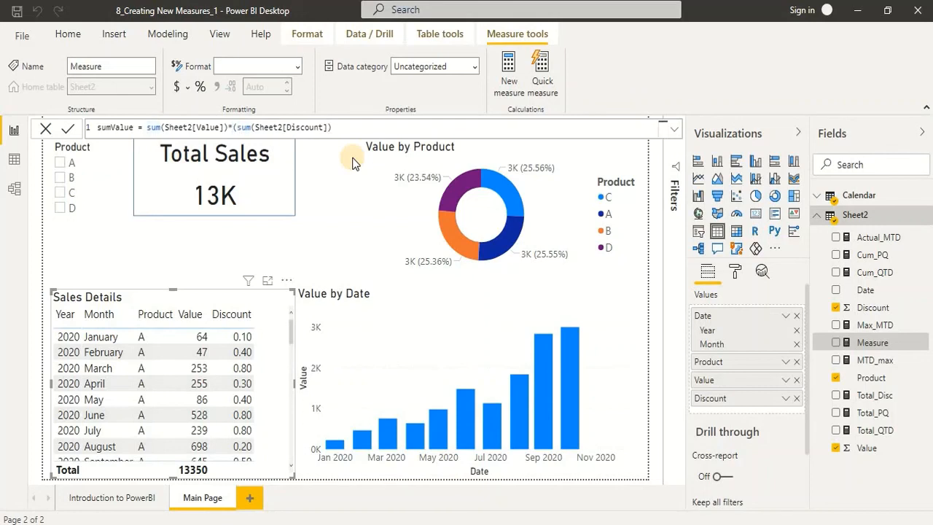
type("1-")
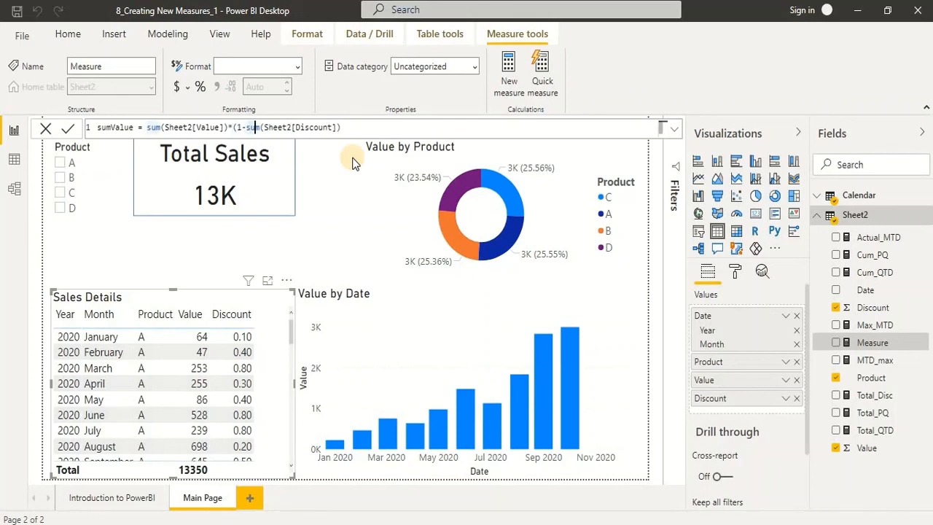
key("Right")
key("Right")
key("Right")
key("Right")
key("Right")
key("Right")
key("Right")
key("Right")
key("Right")
key("Right")
key("Right")
key("Right")
key("Right")
key("Right")
key("Right")
key("Right")
key("Right")
key("Right")
type(")")
key("Left")
key("Left")
key("Left")
key("Left")
key("Left")
key("Left")
key("Left")
key("Left")
key("Left")
key("Left")
key("Left")
key("Left")
key("Left")
key("Left")
key("Left")
key("Left")
key("Left")
key("Right")
key("Right")
key("Right")
key("Right")
key("Right")
key("Right")
key("Right")
key("Right")
key("Right")
key("Right")
key("Right")
key("Right")
key("Right")
key("Right")
key("Right")
key("Right")
key("Right")
key("Right")
key("Right")
key("Right")
key("Right")
key("Right")
key("Right")
key("Return")
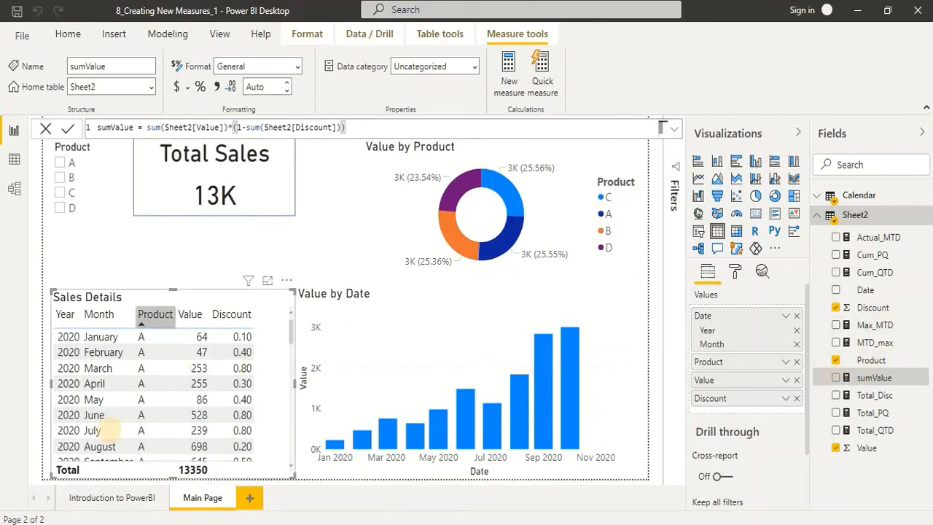
Add sumValue to the Sales Details table and widen the table so the new column fits
left_click(837, 379)
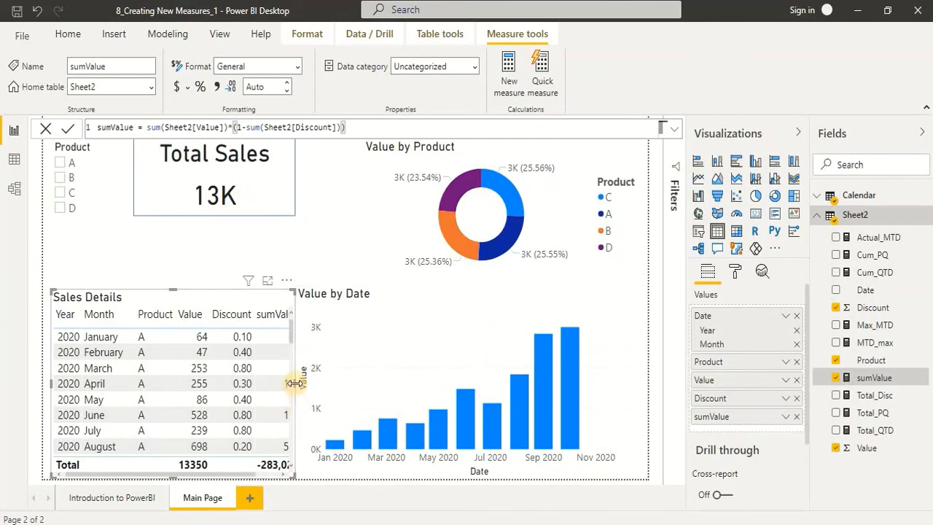
left_click_drag(295, 383, 346, 387)
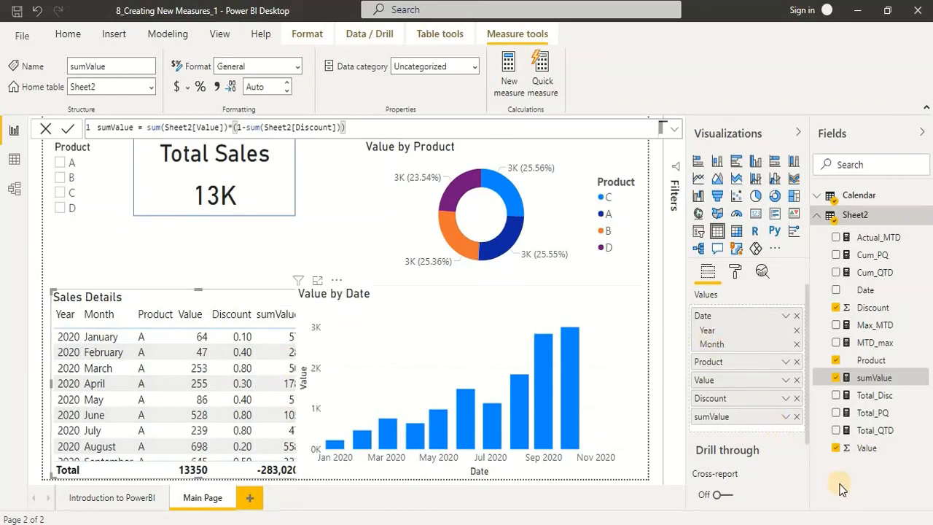
left_click(863, 472)
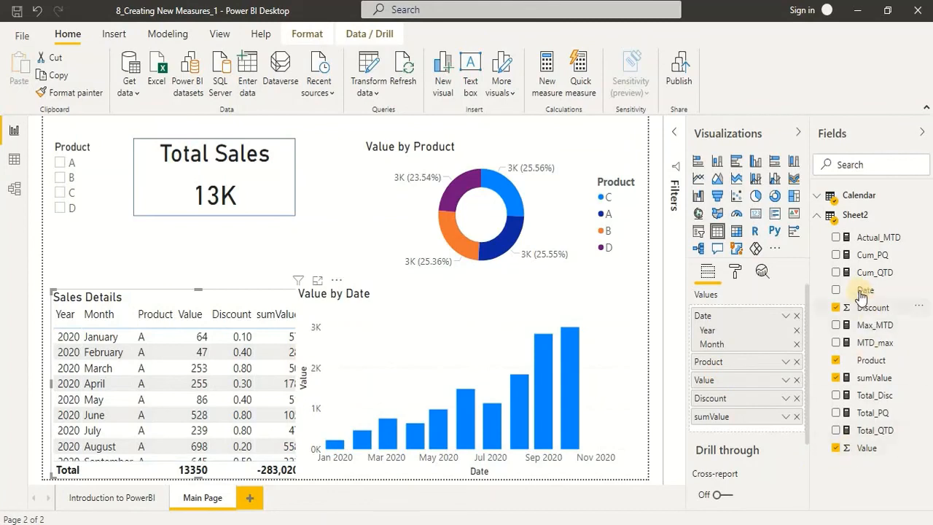
Create a new measure in the Sheet2 table and name it sumXValue in its formula
right_click(854, 216)
left_click(852, 236)
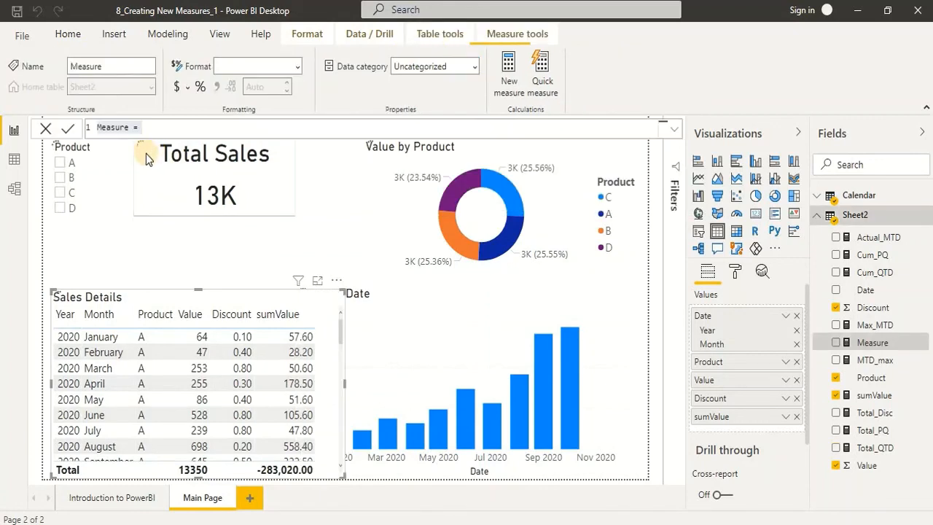
key("Home")
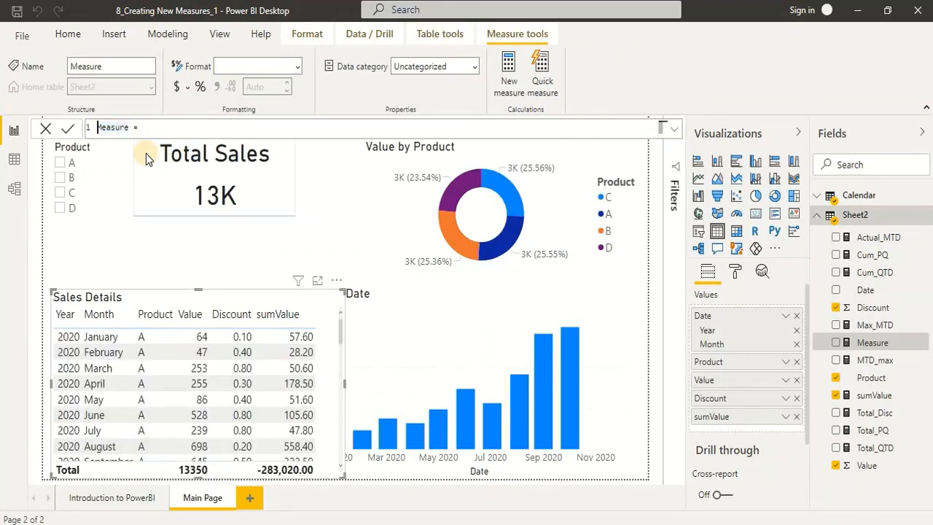
key("shift+Right")
key("shift+Right")
key("shift+Right")
key("shift+Right")
key("shift+Right")
key("shift+Right")
key("shift+Right")
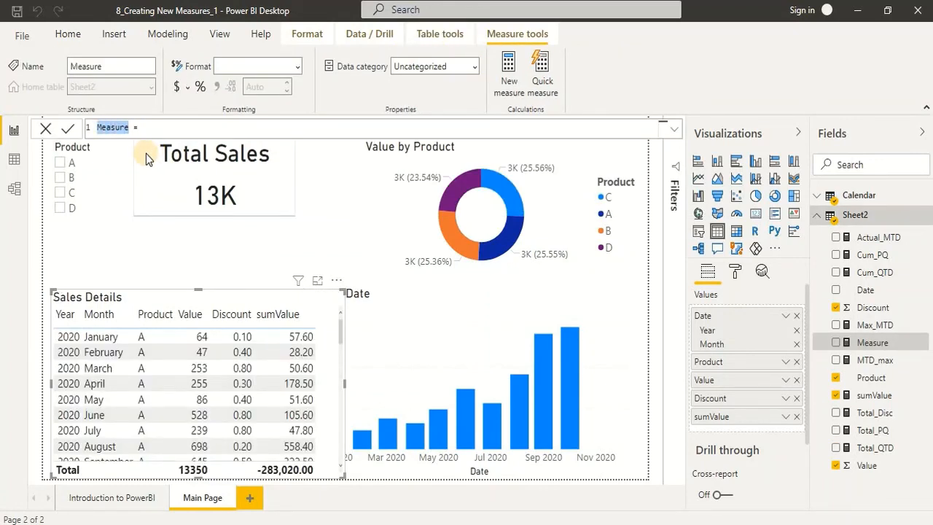
type("sumXValu")
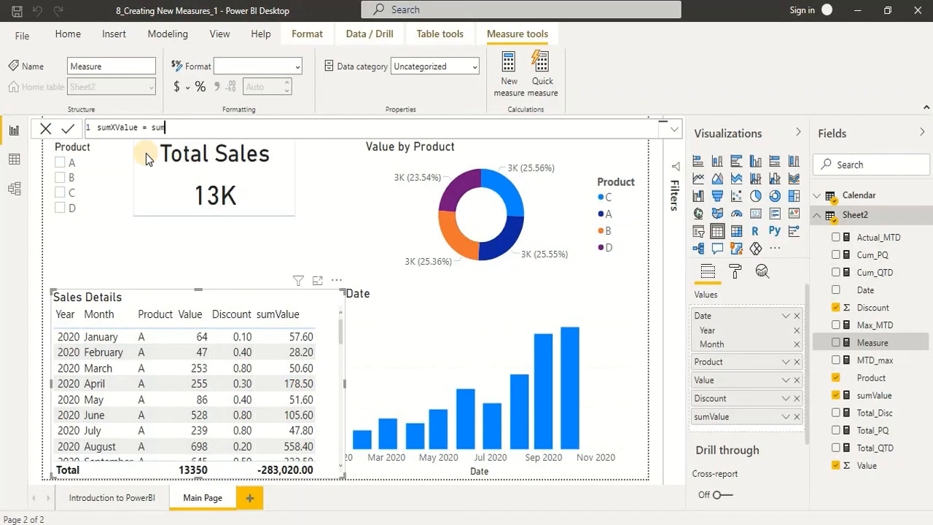
Begin the sumXValue formula with sumx over the Sheet2 table, using Sheet2[Value] as the start of the row expression
type("sum")
key("Down")
key("Down")
key("Down")
key("Down")
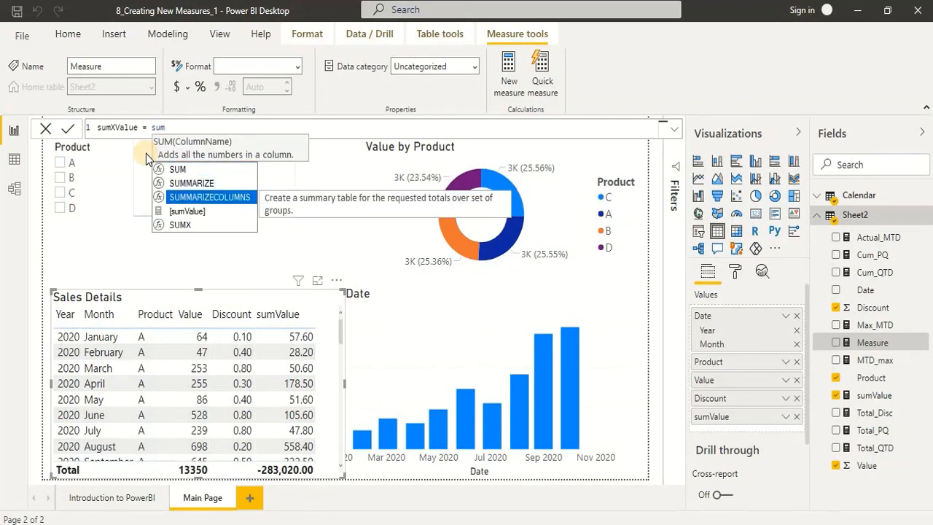
key("Up")
key("Up")
key("Up")
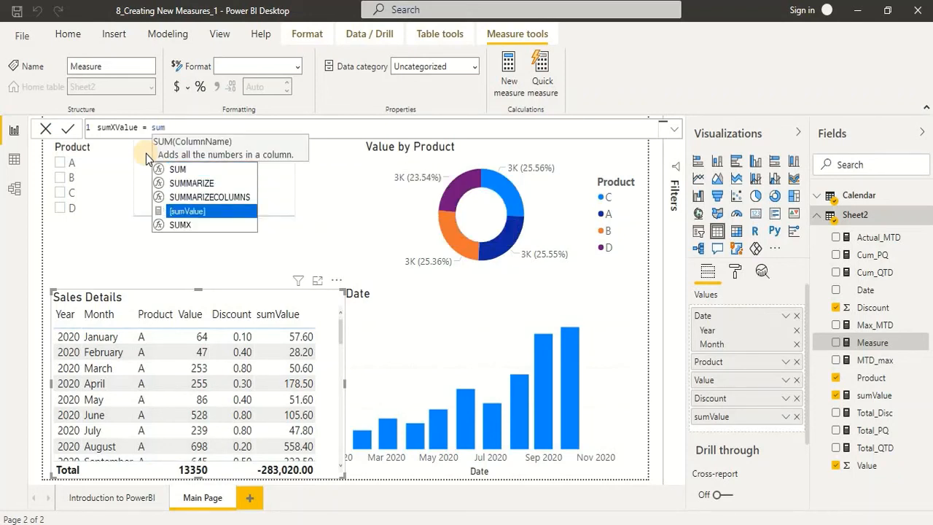
key("Down")
key("Down")
key("Down")
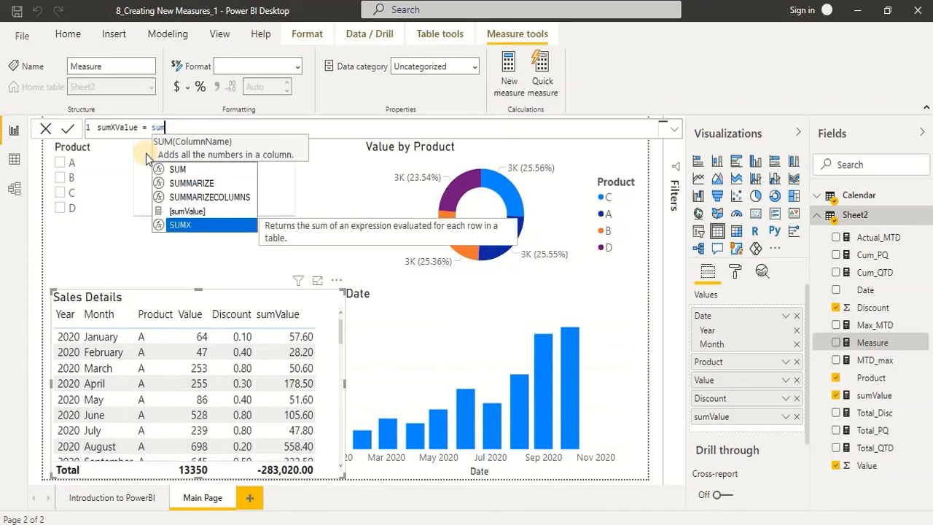
type("x(S")
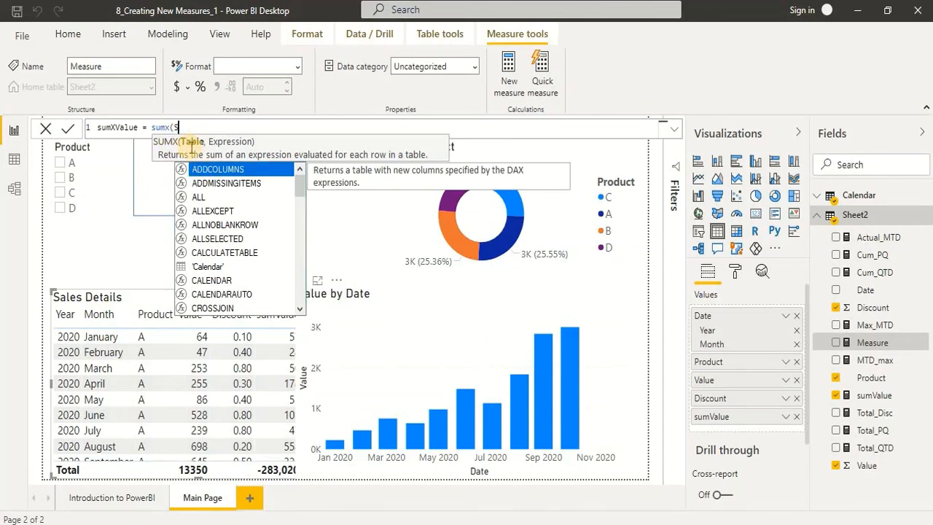
type("heet2")
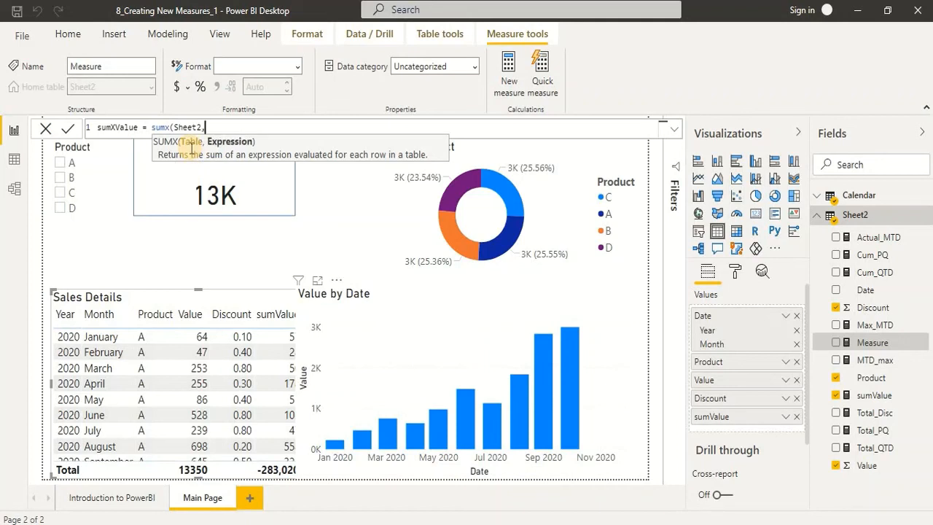
type(",Value")
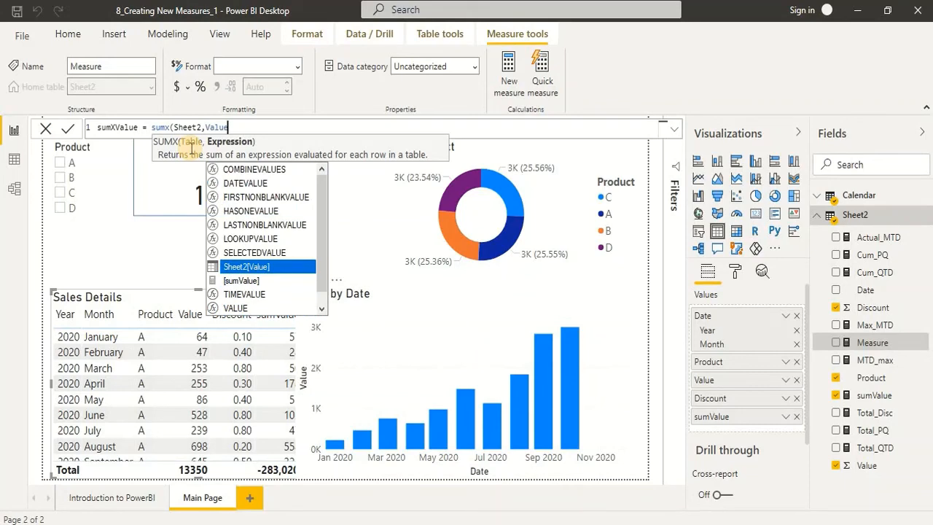
key("Tab")
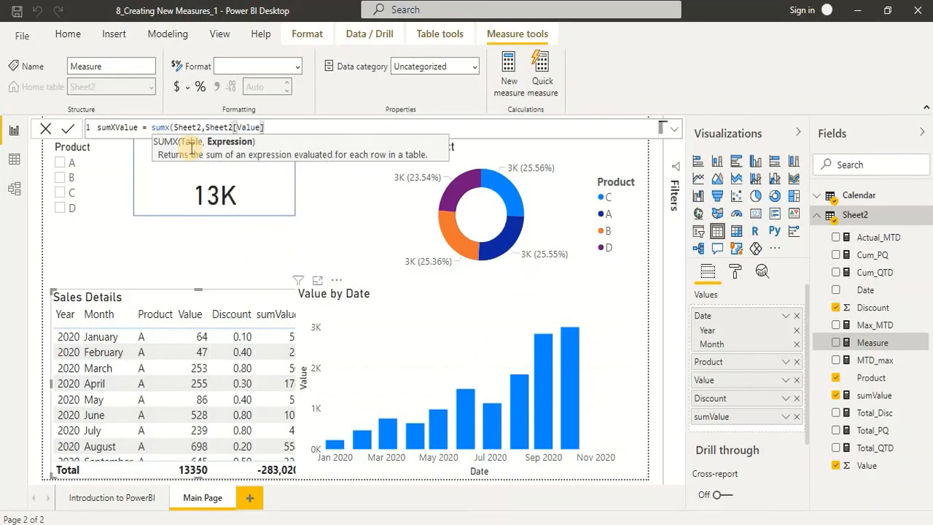
Multiply Sheet2[Value] in the sumXValue formula by a parenthesised Sheet2[Discount] factor
type("*()")
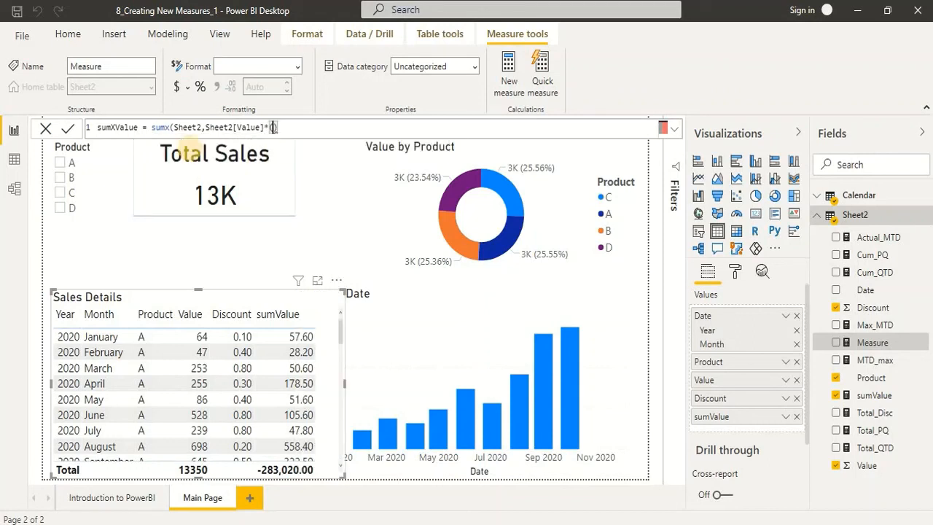
type("Dis")
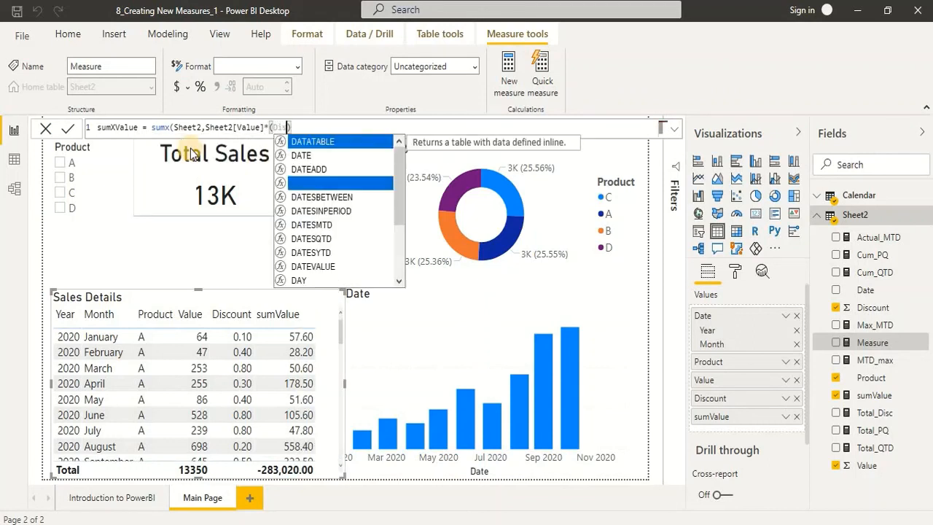
key("Down")
key("Down")
key("Down")
key("Down")
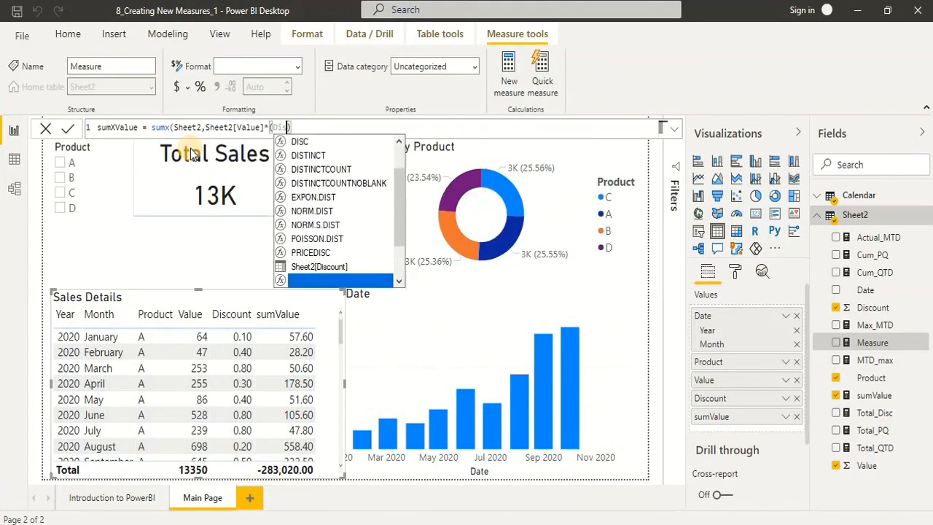
key("Up")
key("Up")
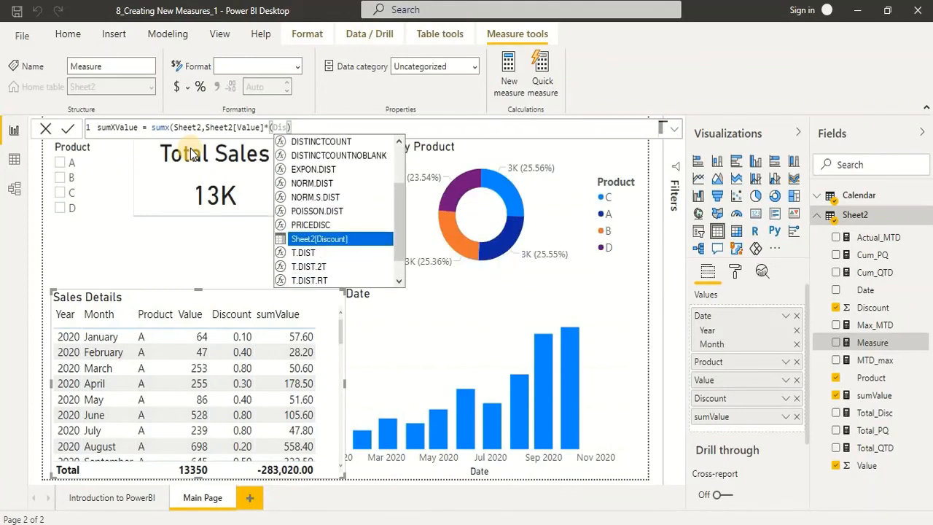
key("Tab")
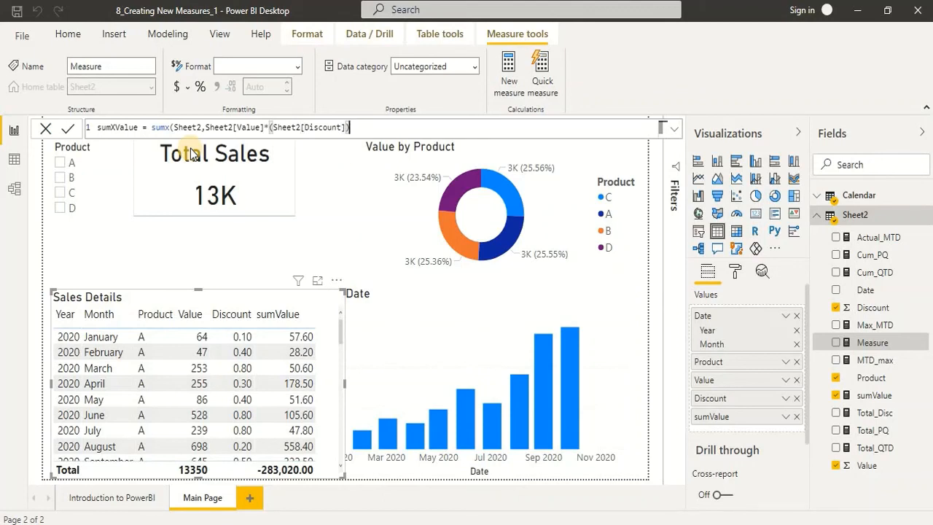
Change the discount factor to (1-Sheet2[Discount]), close the sumx parentheses, and commit the sumXValue measure
type("))")
key("Left")
key("Left")
key("Left")
key("Left")
key("Left")
key("Left")
key("Left")
key("Left")
key("Left")
key("Left")
key("Left")
key("Left")
key("Left")
key("Left")
key("Left")
type("1-")
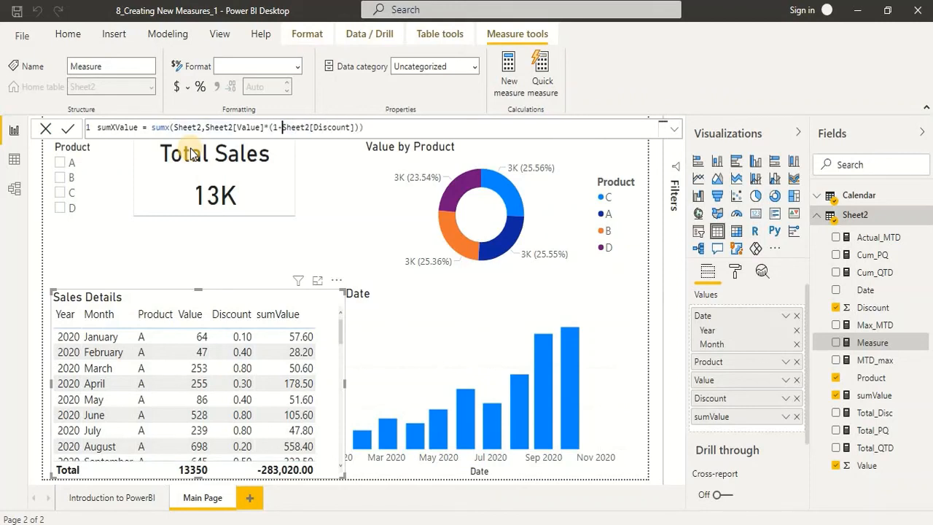
key("Right")
key("Right")
key("Right")
key("Right")
key("Right")
key("Right")
key("Right")
key("Right")
key("Right")
key("Right")
key("Right")
key("Right")
key("Right")
key("Right")
key("Right")
key("Return")
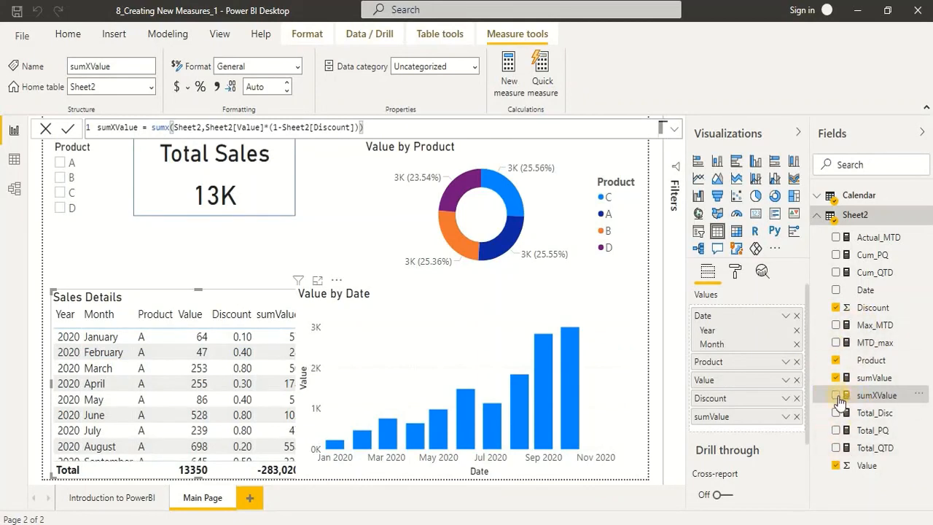
Add sumXValue to the Sales Details table and widen the table into space freed by narrowing the Value by Date chart
left_click(839, 398)
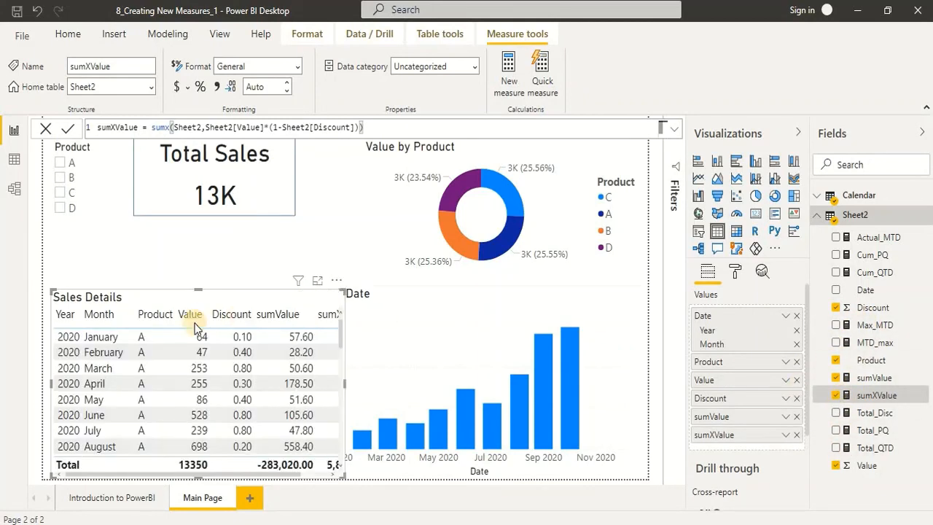
left_click(408, 334)
left_click_drag(340, 387, 381, 391)
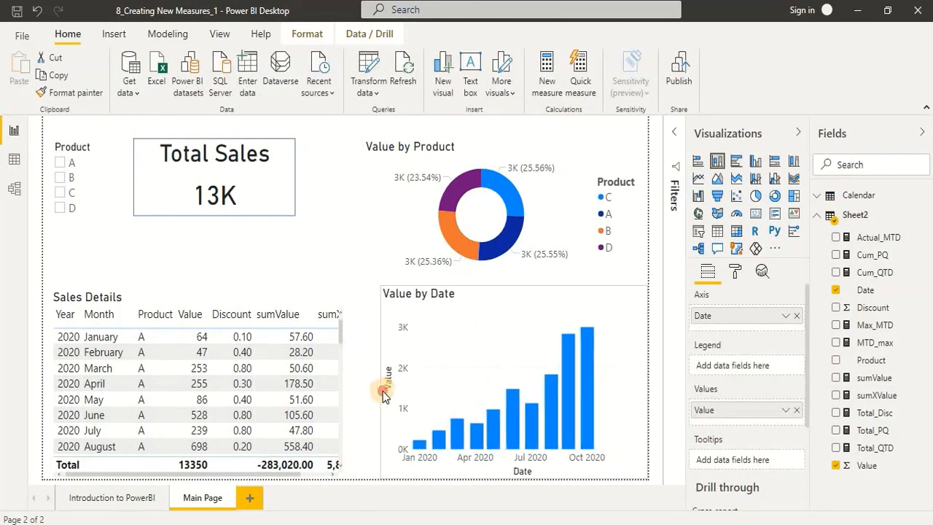
left_click_drag(349, 336, 381, 387)
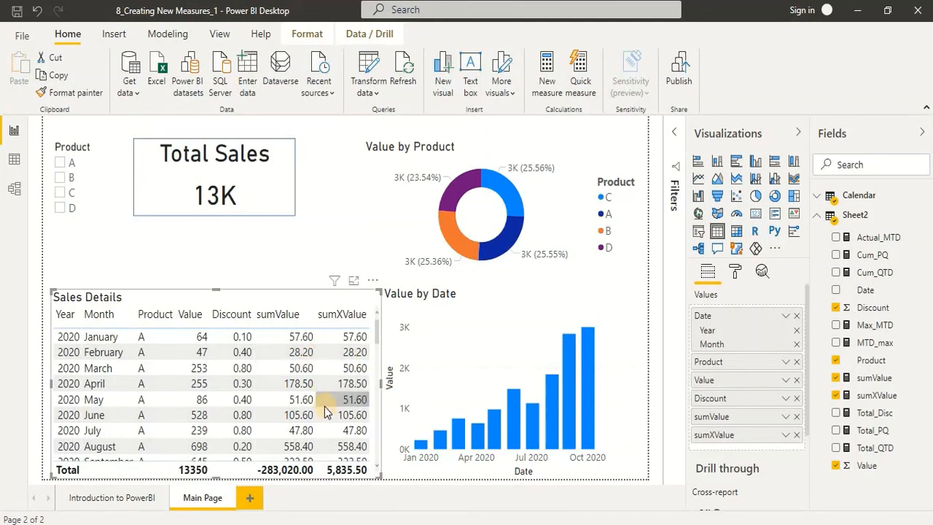
Compare the sumValue and sumXValue columns row by row and in the Total row of the Sales Details table
scroll(325, 407, "down", 6)
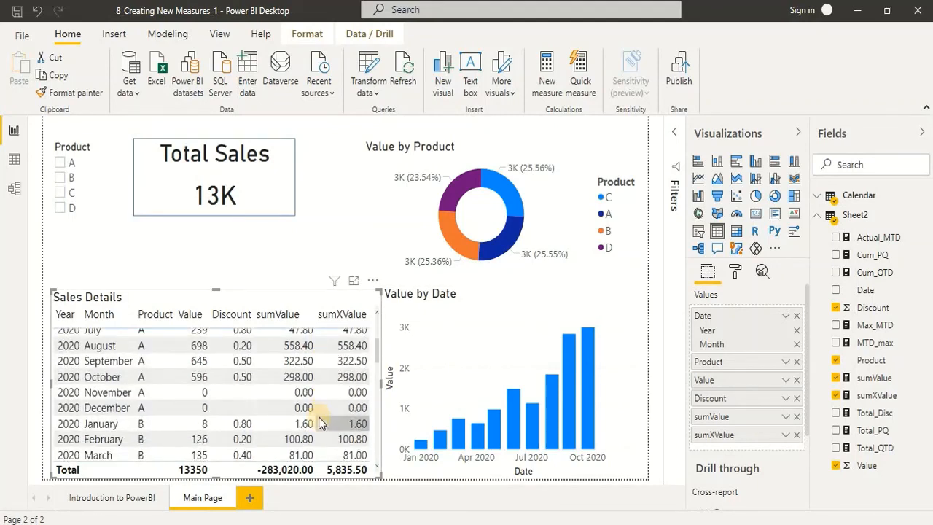
scroll(317, 419, "down", 6)
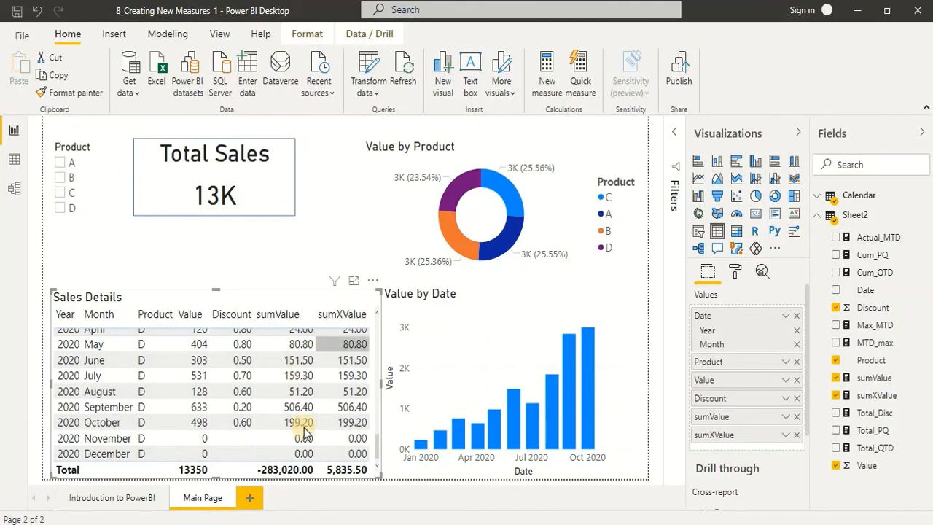
scroll(317, 421, "up", 10)
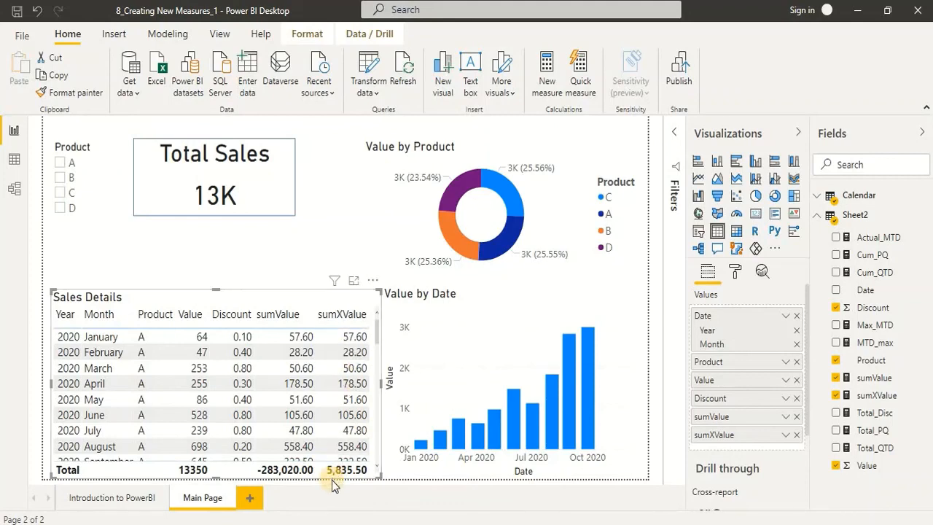
scroll(330, 470, "down", 10)
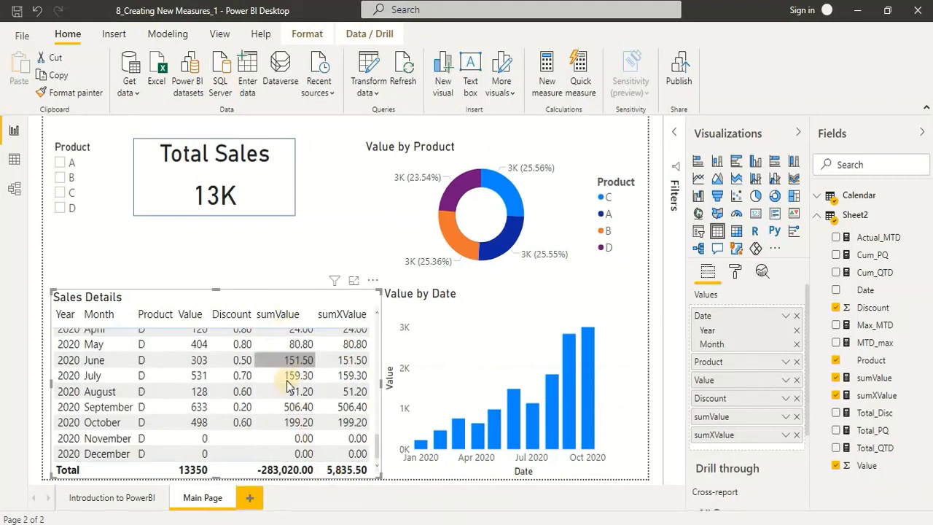